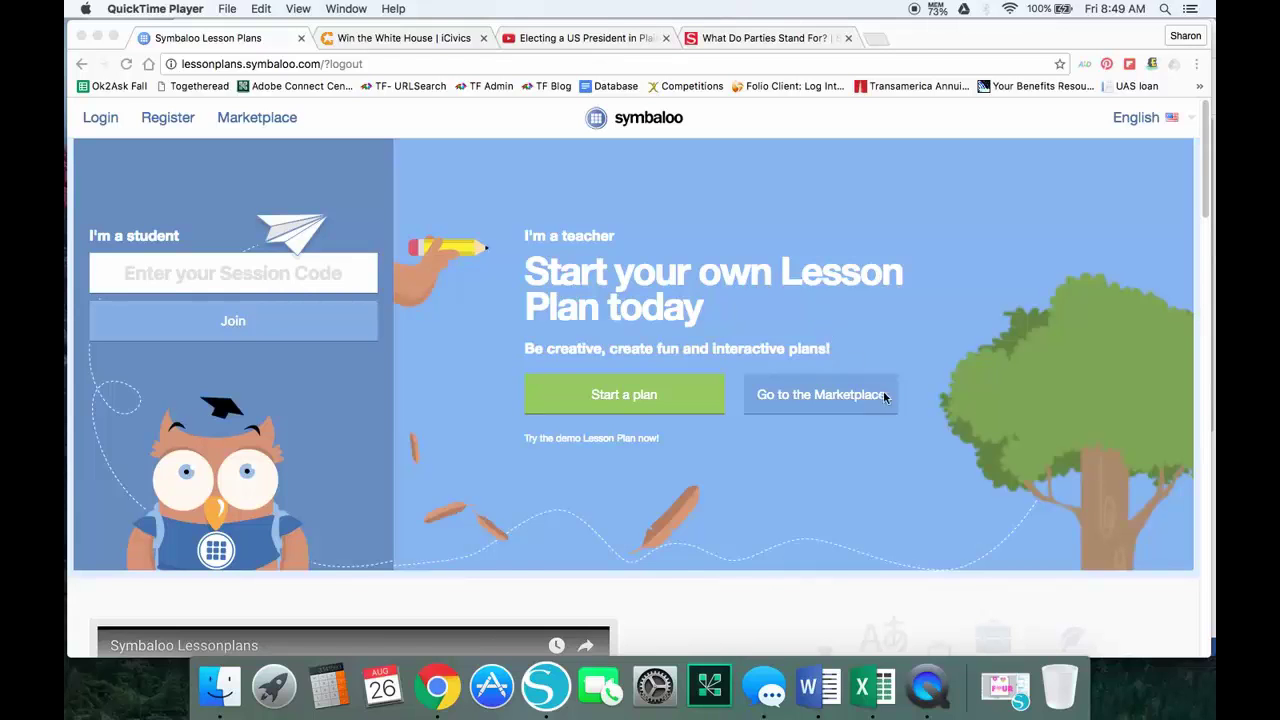
Log in with the saved account credentials and look through the My Lesson Plans page
{"action": "left_click", "coordinate": [108, 120]}
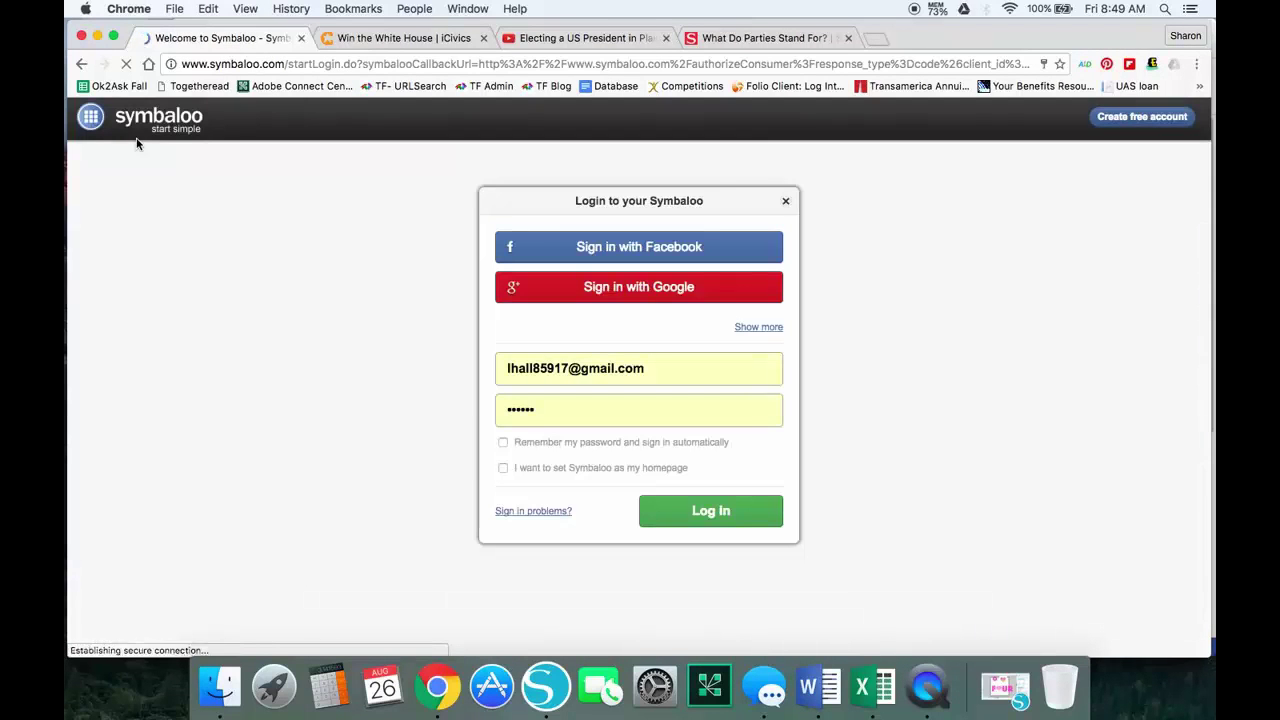
{"action": "left_click", "coordinate": [690, 512]}
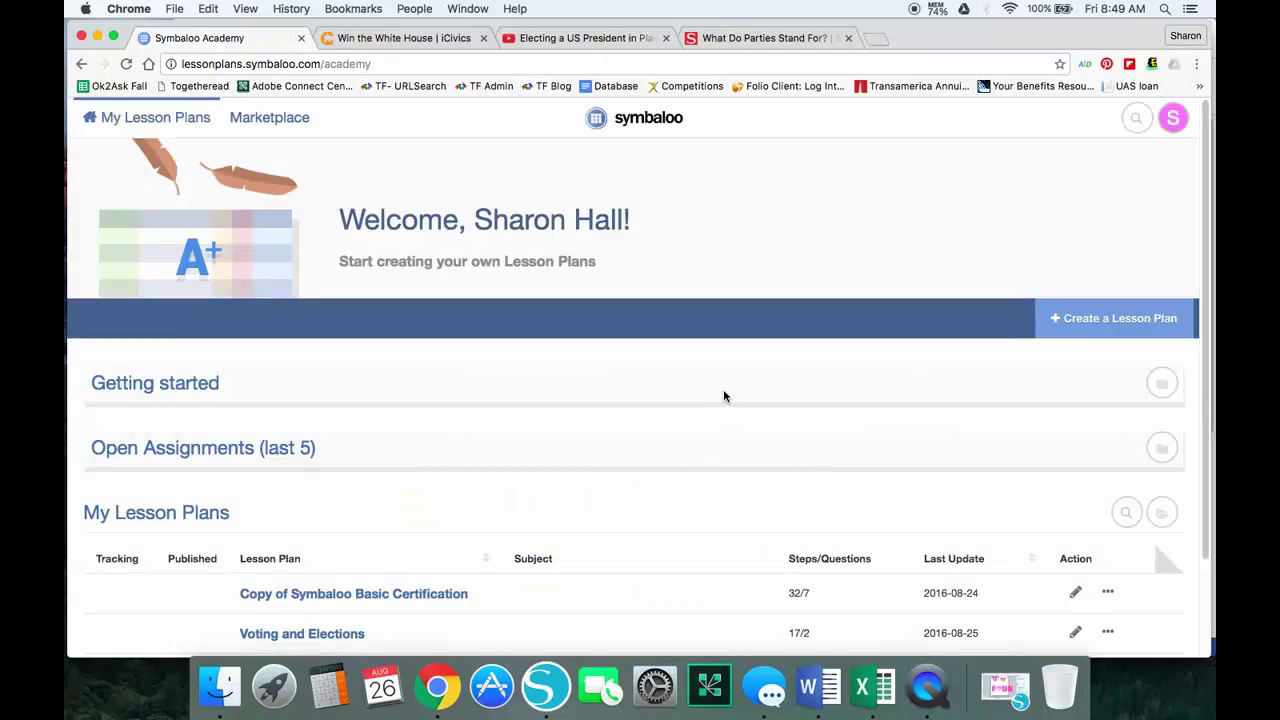
{"action": "left_click", "coordinate": [143, 122]}
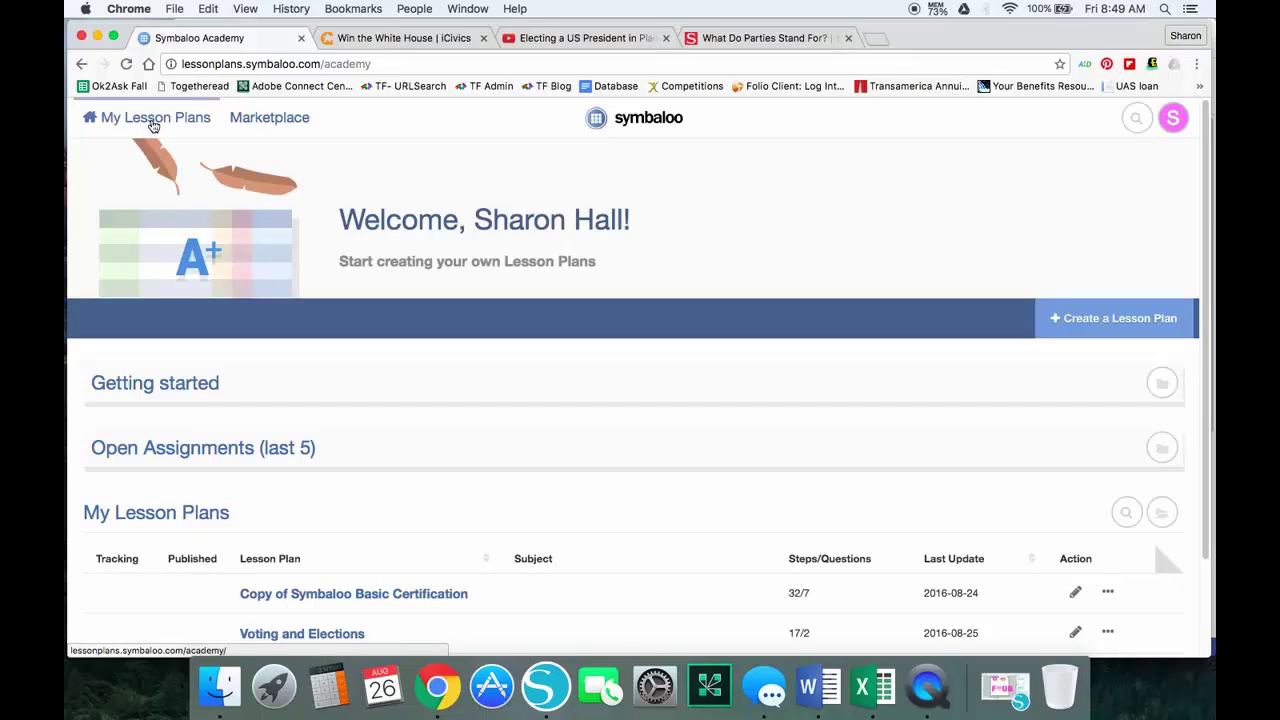
{"action": "scroll", "coordinate": [651, 309], "scroll_direction": "down", "scroll_amount": 2}
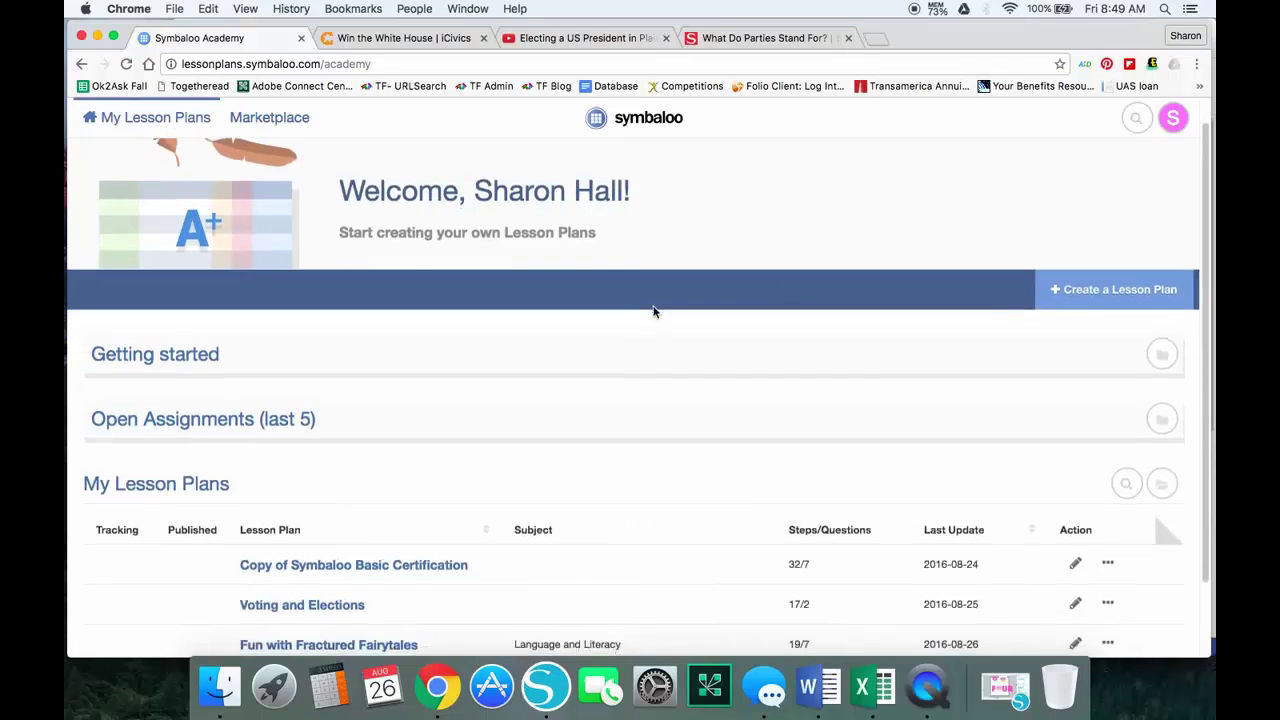
{"action": "scroll", "coordinate": [667, 360], "scroll_direction": "down", "scroll_amount": 4}
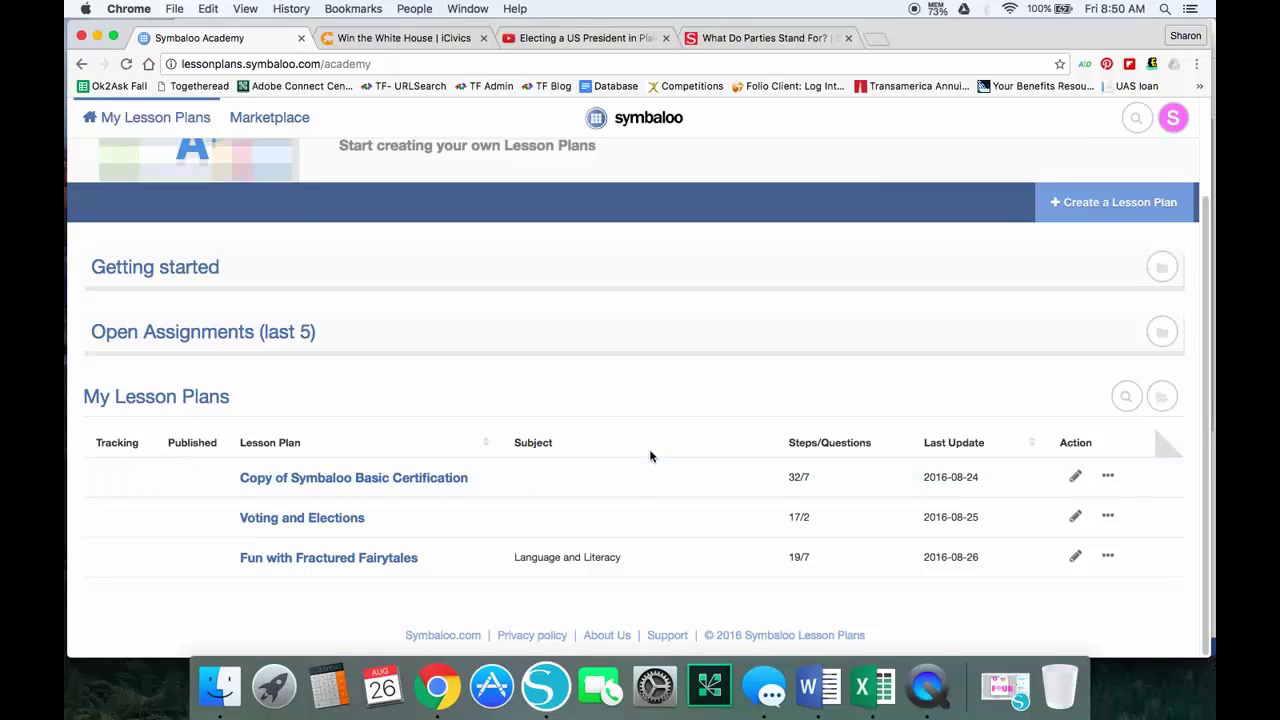
{"action": "scroll", "coordinate": [671, 481], "scroll_direction": "up", "scroll_amount": 2}
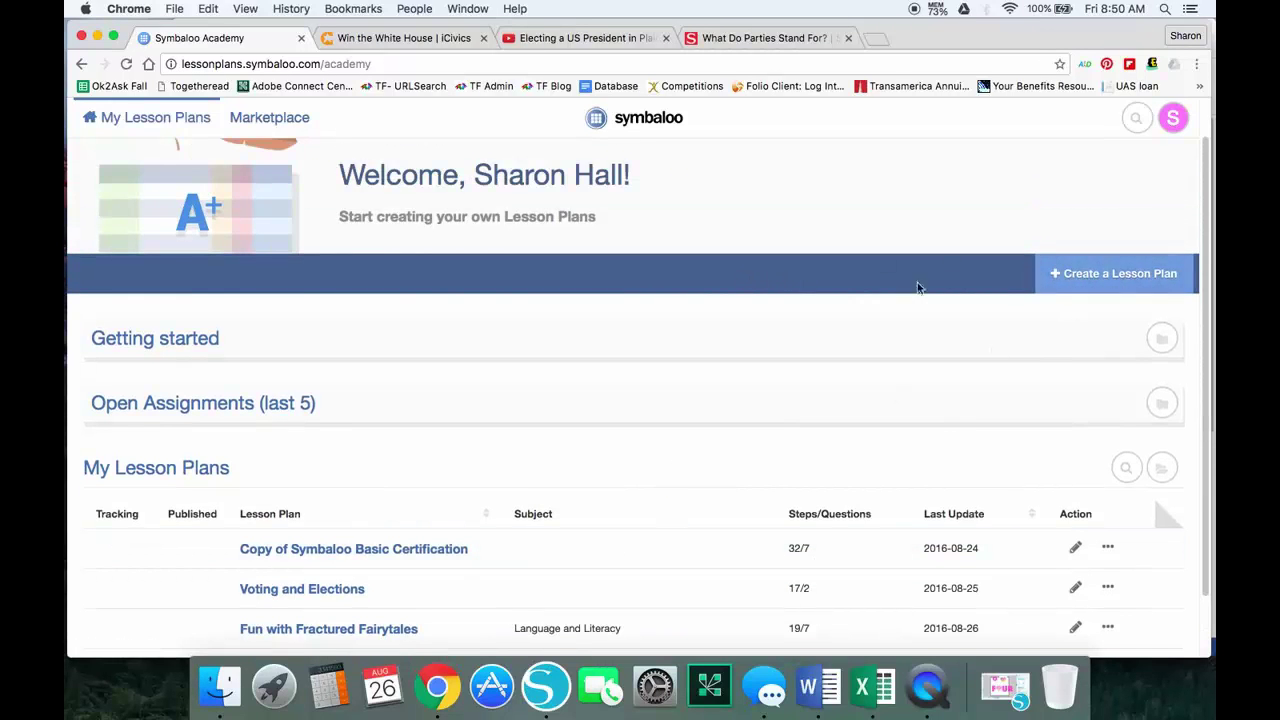
Create a new lesson plan and title it "Voting and Elections"
{"action": "left_click", "coordinate": [1089, 277]}
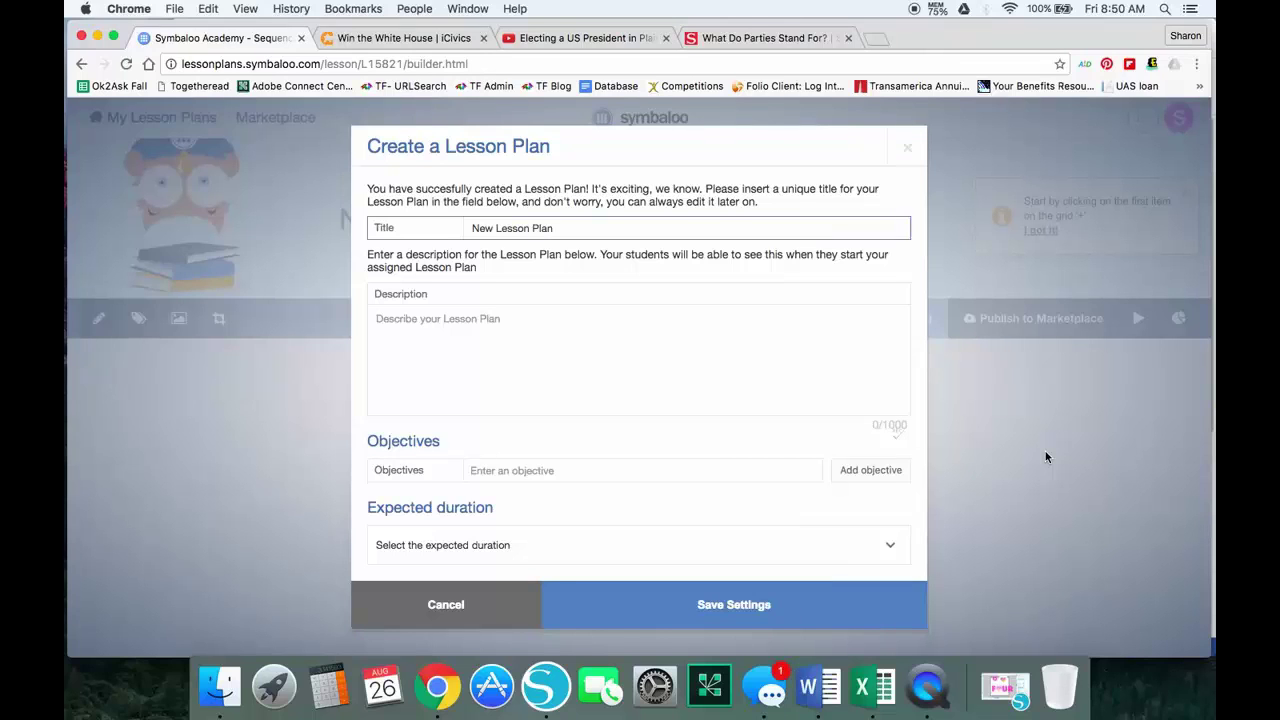
{"action": "key", "text": "BackSpace"}
{"action": "key", "text": "BackSpace"}
{"action": "key", "text": "BackSpace"}
{"action": "key", "text": "BackSpace"}
{"action": "key", "text": "BackSpace"}
{"action": "key", "text": "BackSpace"}
{"action": "key", "text": "BackSpace"}
{"action": "key", "text": "BackSpace"}
{"action": "key", "text": "BackSpace"}
{"action": "key", "text": "BackSpace"}
{"action": "key", "text": "BackSpace"}
{"action": "key", "text": "BackSpace"}
{"action": "key", "text": "BackSpace"}
{"action": "key", "text": "BackSpace"}
{"action": "key", "text": "BackSpace"}
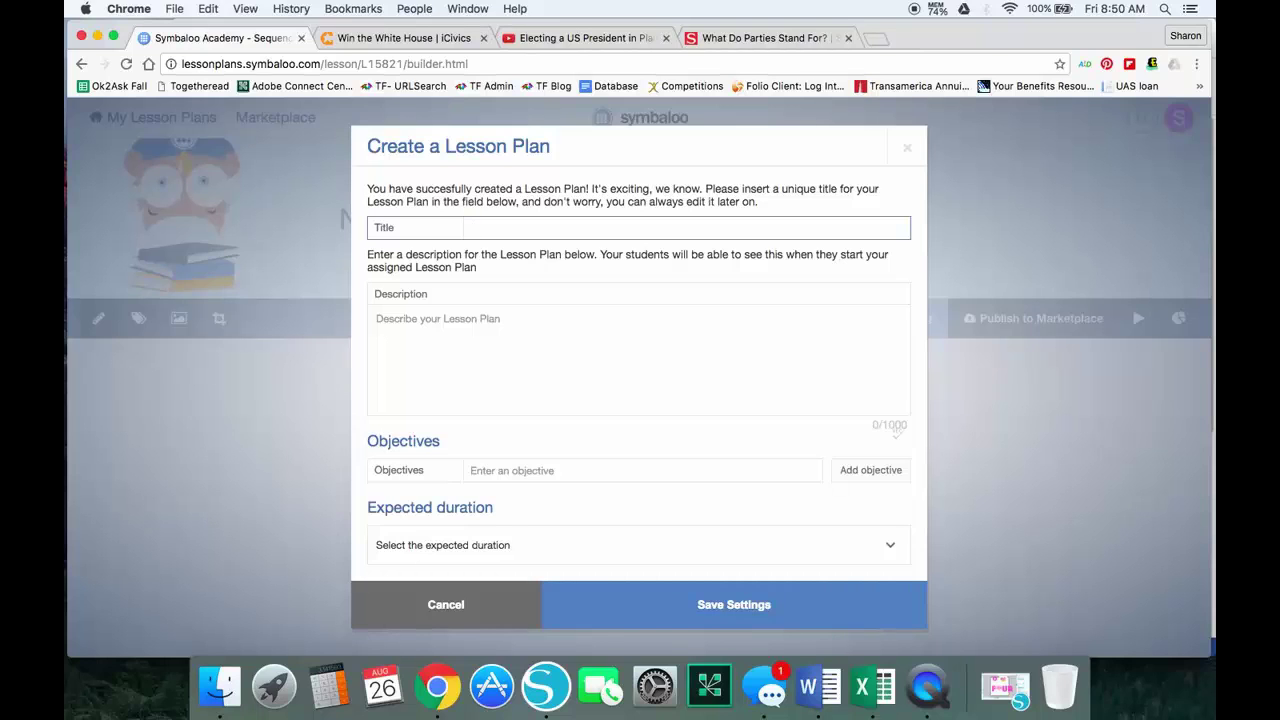
{"action": "type", "text": "Voting and Elections"}
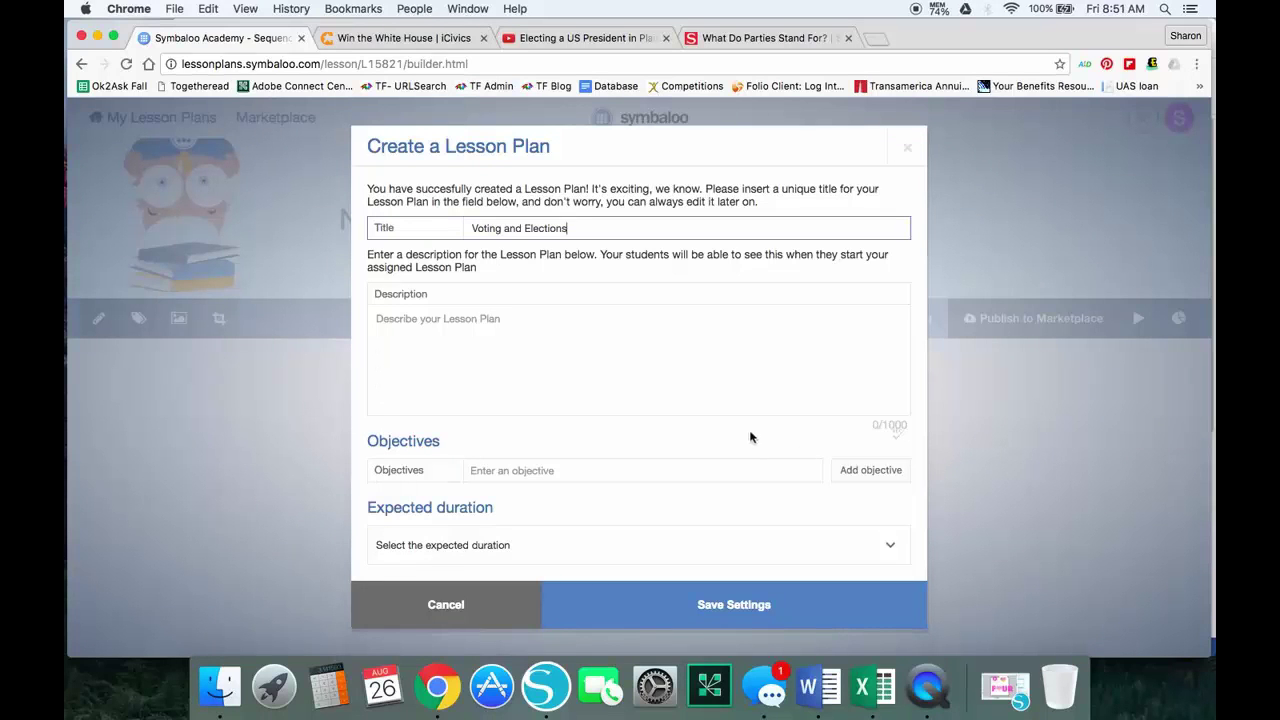
Enter the lesson plan description "Learn about the election process in the United States"
{"action": "left_click", "coordinate": [584, 342]}
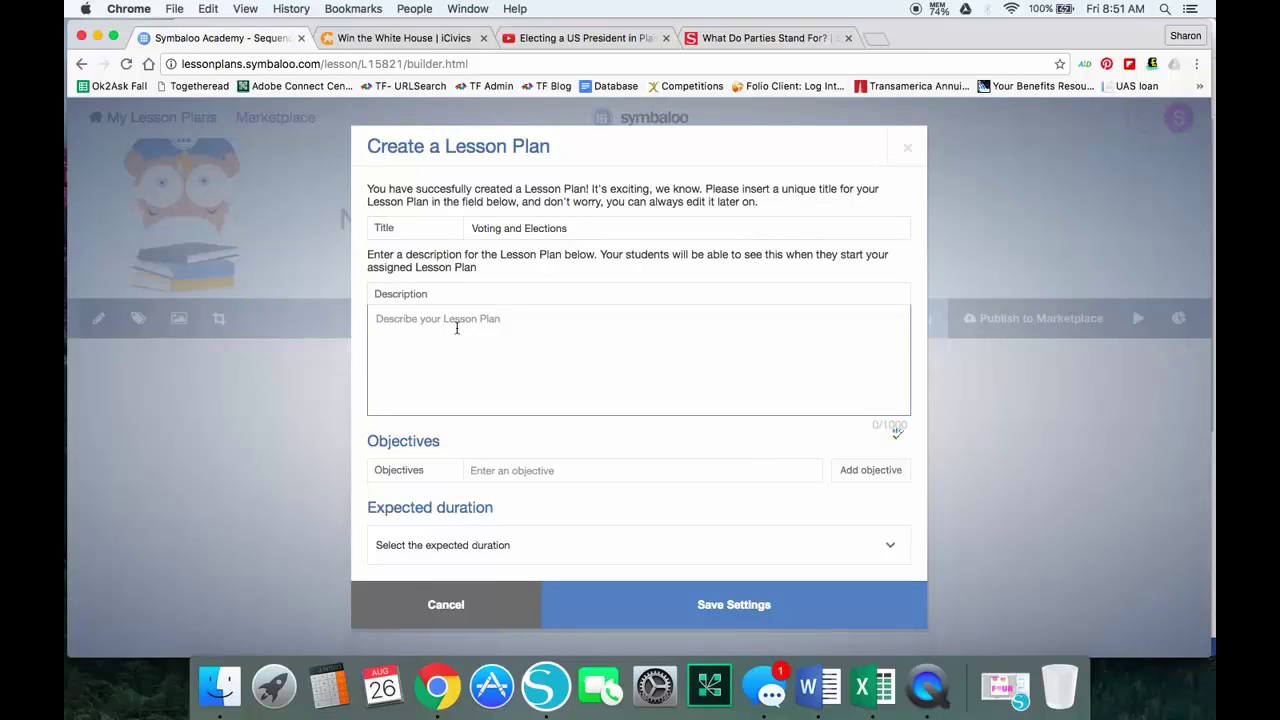
{"action": "type", "text": "Learn about the election process in the"}
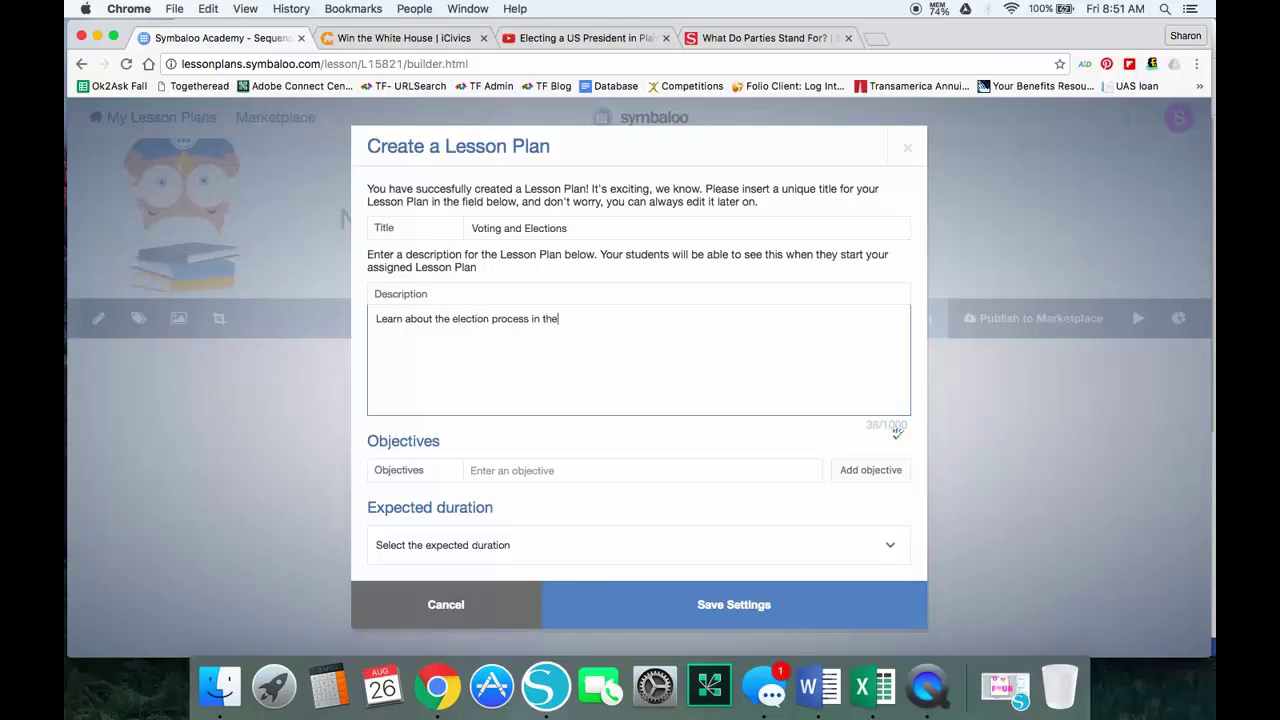
{"action": "type", "text": " United States"}
Add the objective "I will learn about the electoral college" to the lesson plan
{"action": "left_click", "coordinate": [487, 473]}
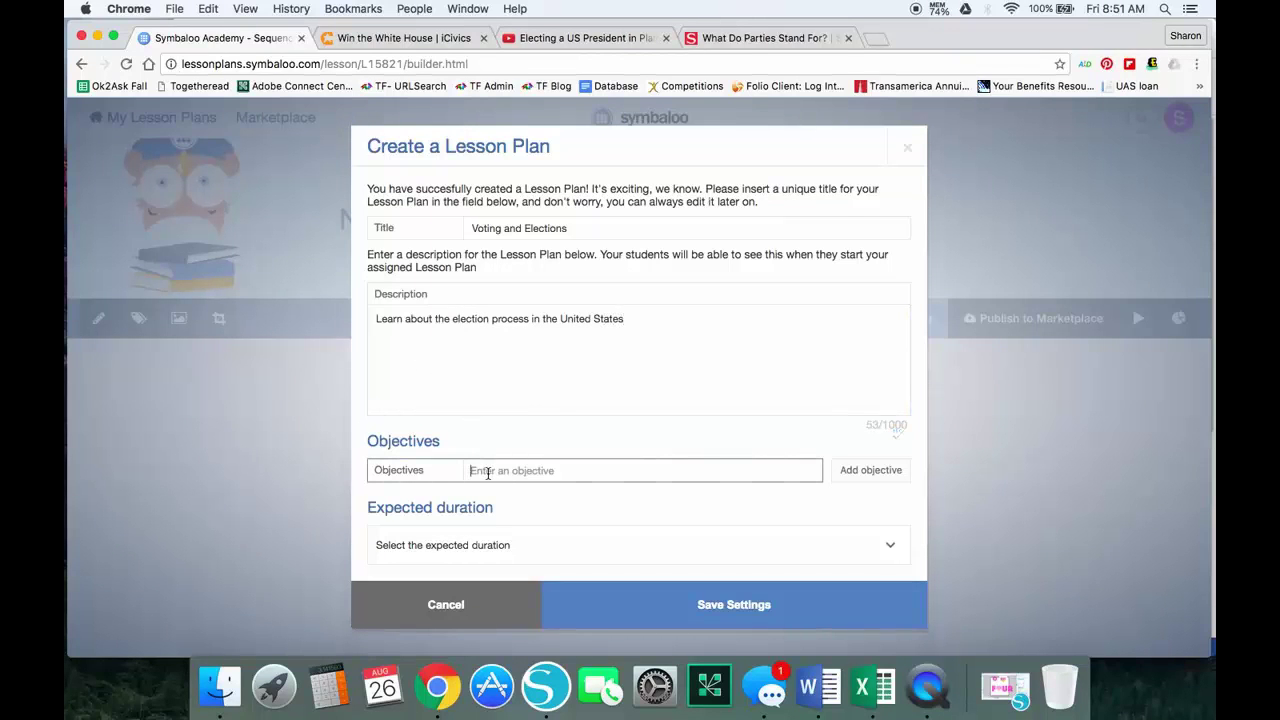
{"action": "type", "text": "I will learn about the electora"}
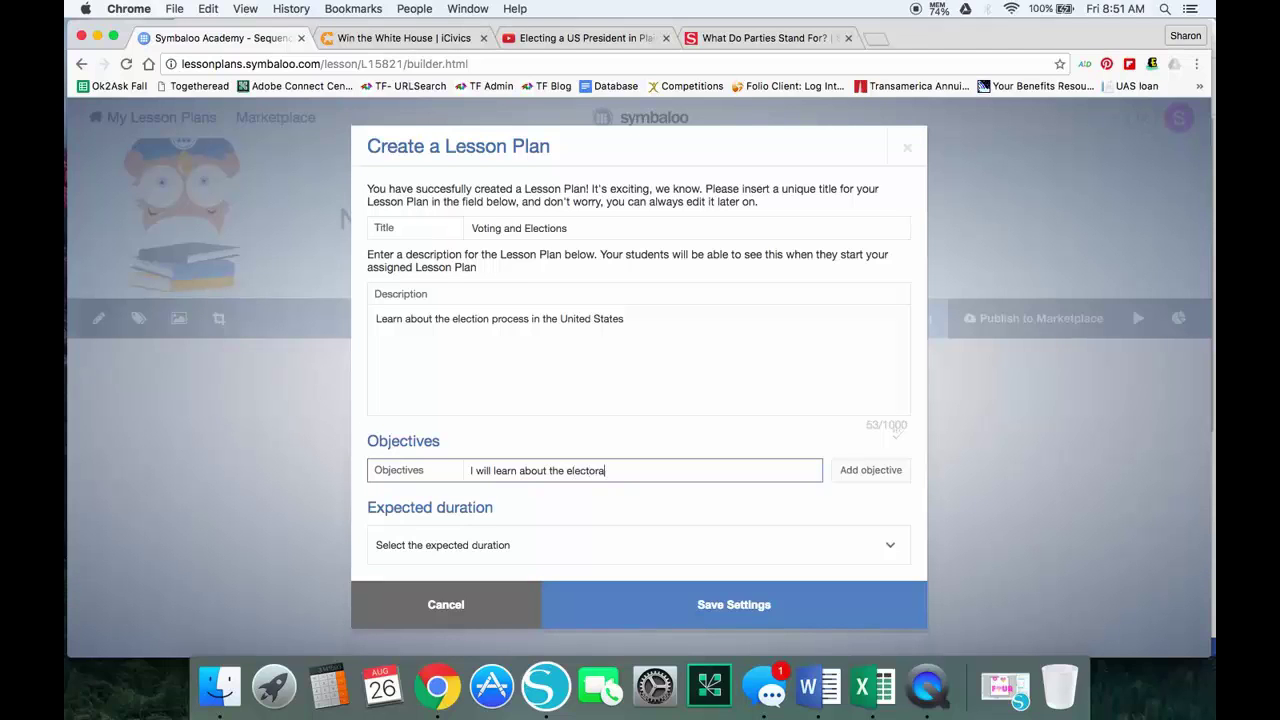
{"action": "type", "text": "l college"}
{"action": "left_click", "coordinate": [856, 483]}
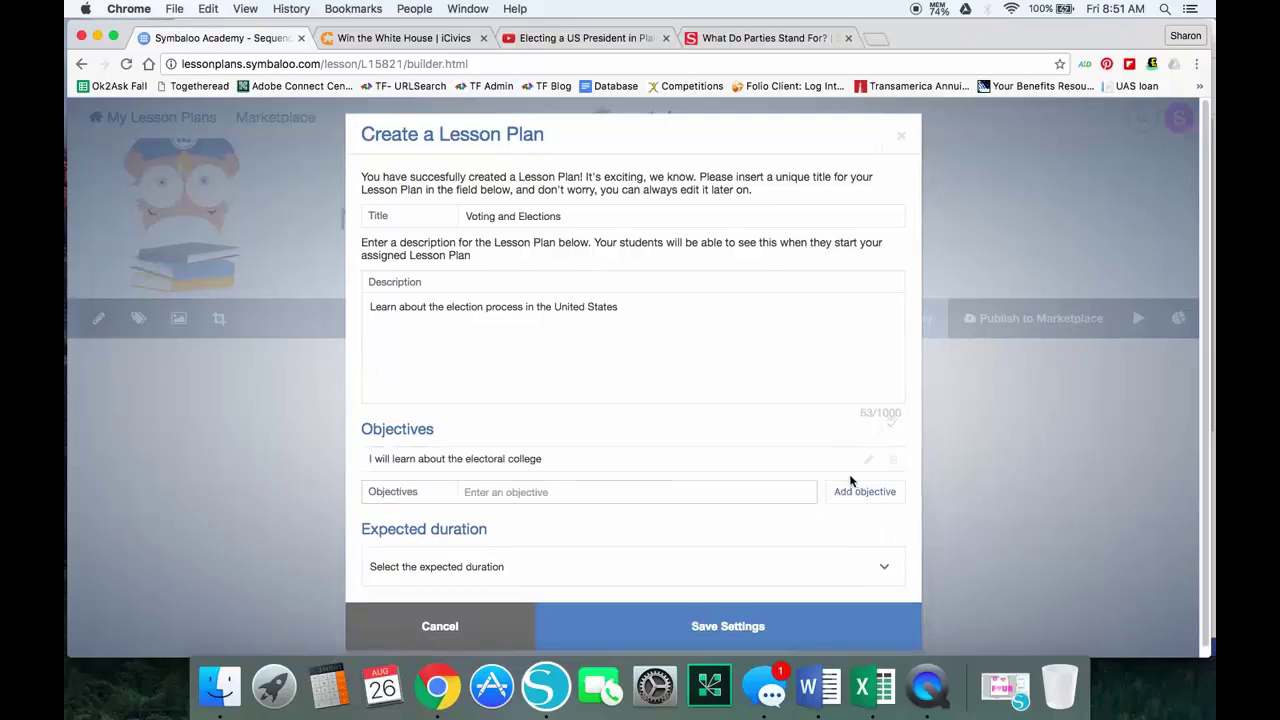
Add a second objective, "I will learn about the parties represented in elections"
{"action": "left_click", "coordinate": [638, 490]}
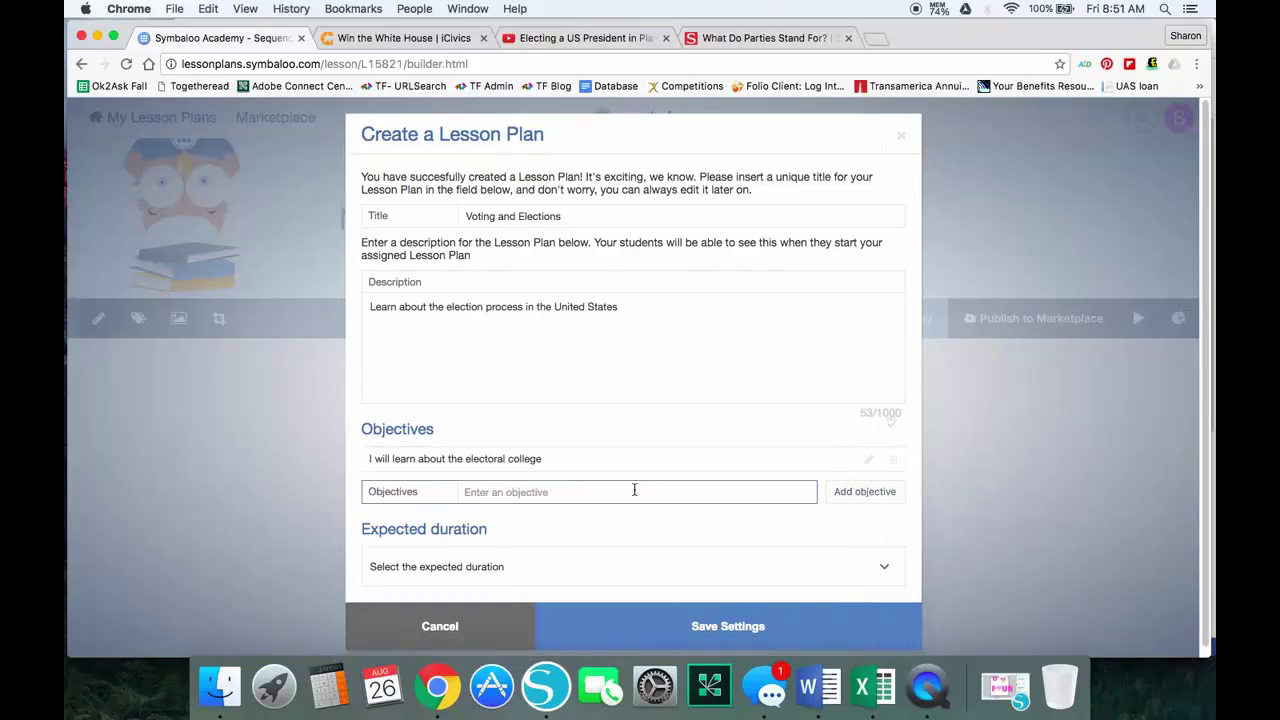
{"action": "type", "text": "I will learn abou "}
{"action": "type", "text": " the parties res"}
{"action": "key", "text": "BackSpace"}
{"action": "type", "text": "presented in elections"}
{"action": "left_click", "coordinate": [866, 491]}
Set the expected duration to 60 minutes and save the lesson plan settings
{"action": "left_click", "coordinate": [883, 564]}
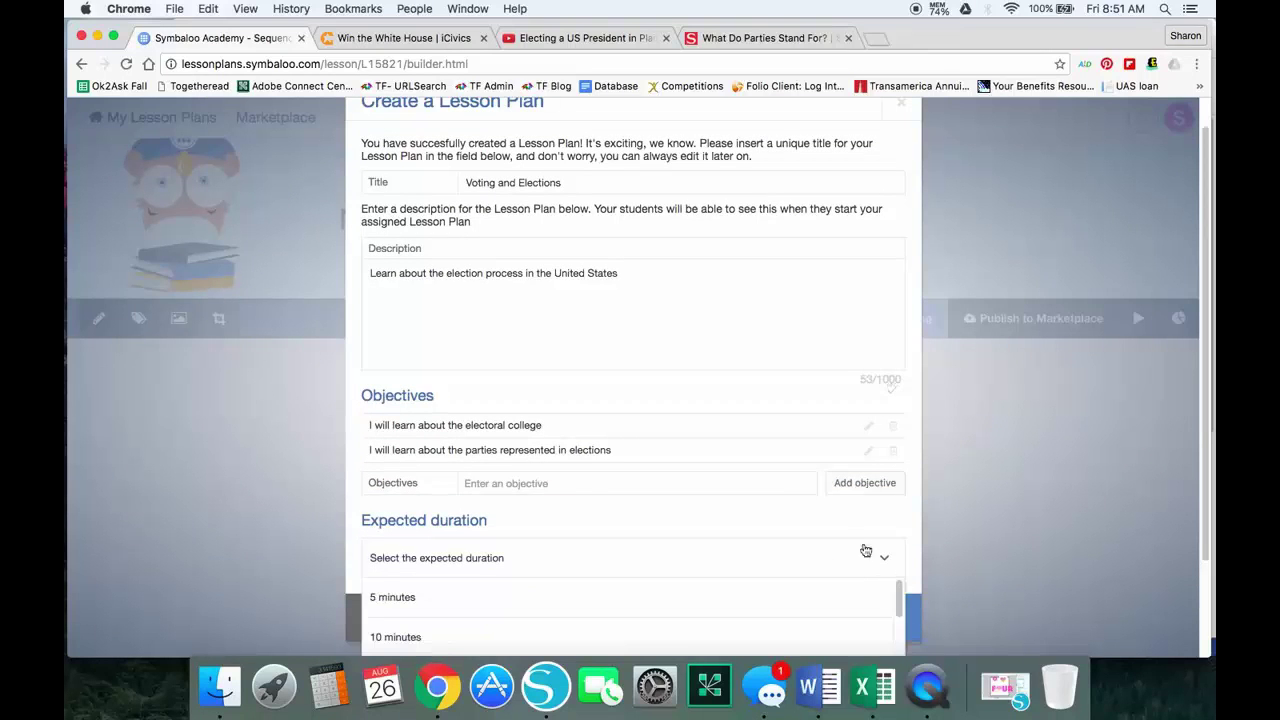
{"action": "scroll", "coordinate": [817, 527], "scroll_direction": "down", "scroll_amount": 5}
{"action": "scroll", "coordinate": [540, 618], "scroll_direction": "down", "scroll_amount": 2}
{"action": "left_click", "coordinate": [509, 589]}
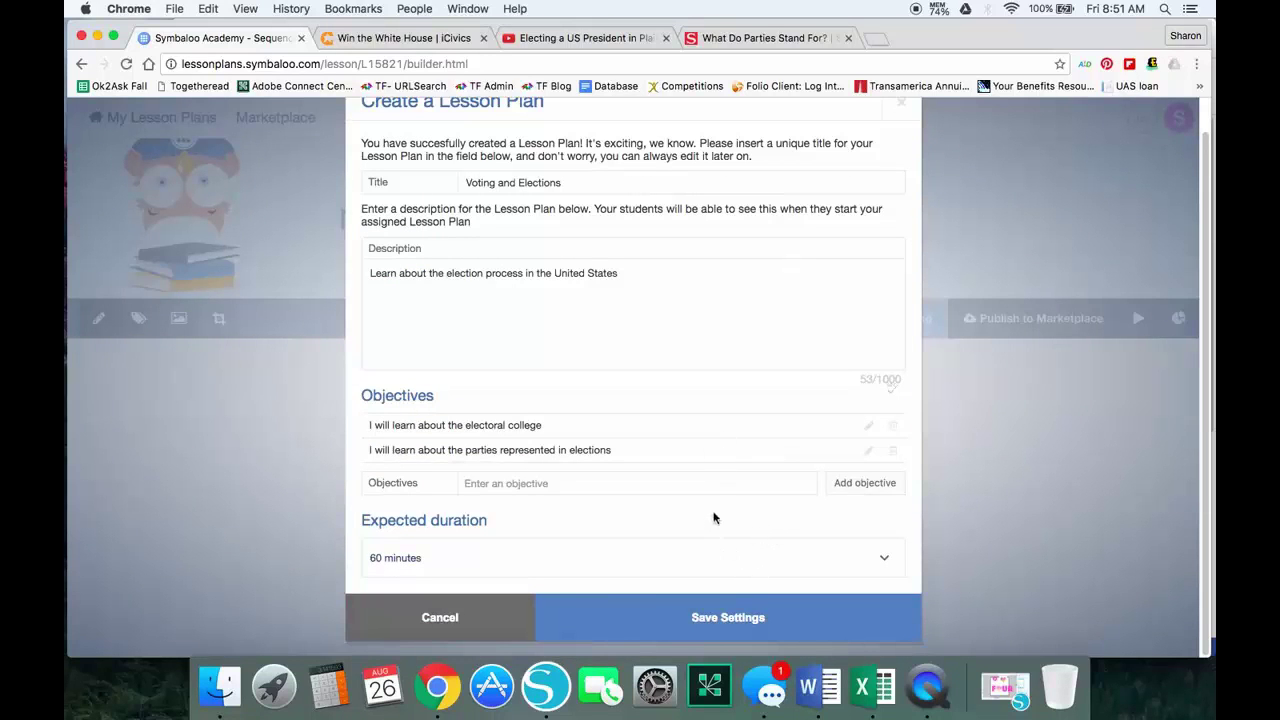
{"action": "left_click", "coordinate": [667, 620]}
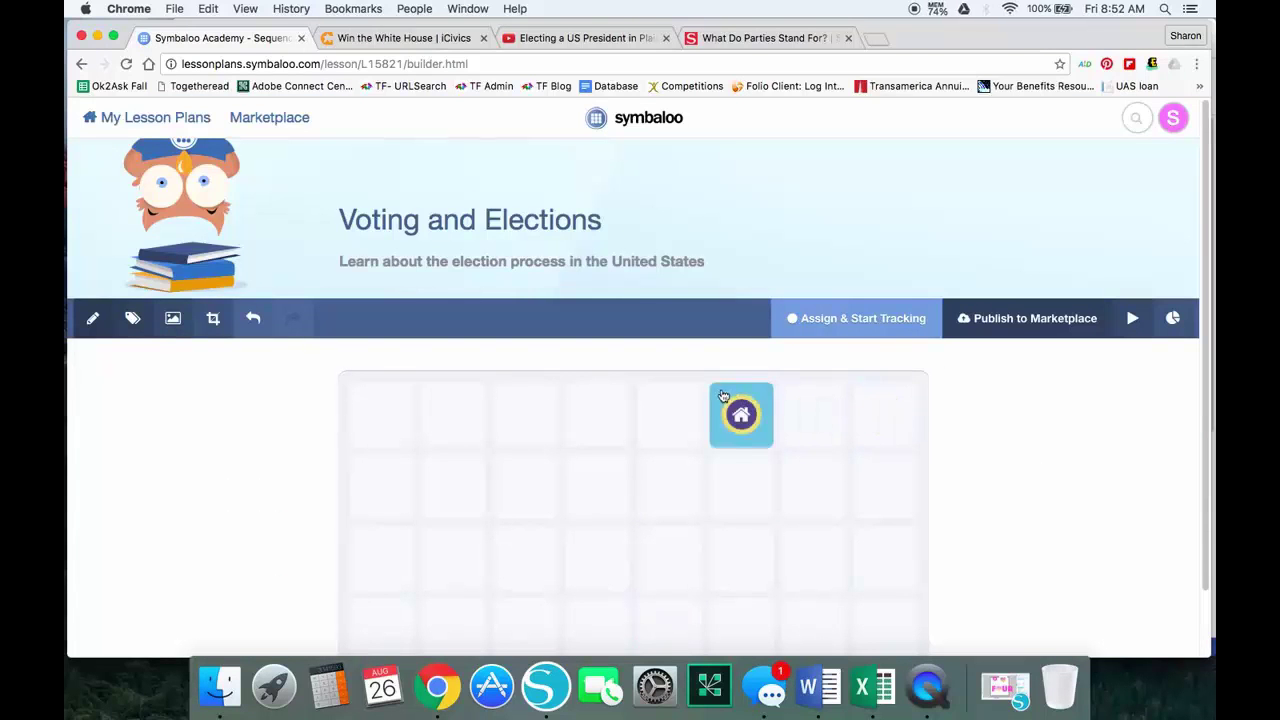
Move the home tile to the first cell of the grid's top row
{"action": "left_click_drag", "start_coordinate": [735, 400], "coordinate": [464, 340]}
{"action": "scroll", "coordinate": [660, 397], "scroll_direction": "down", "scroll_amount": 1}
{"action": "scroll", "coordinate": [657, 397], "scroll_direction": "down", "scroll_amount": 1}
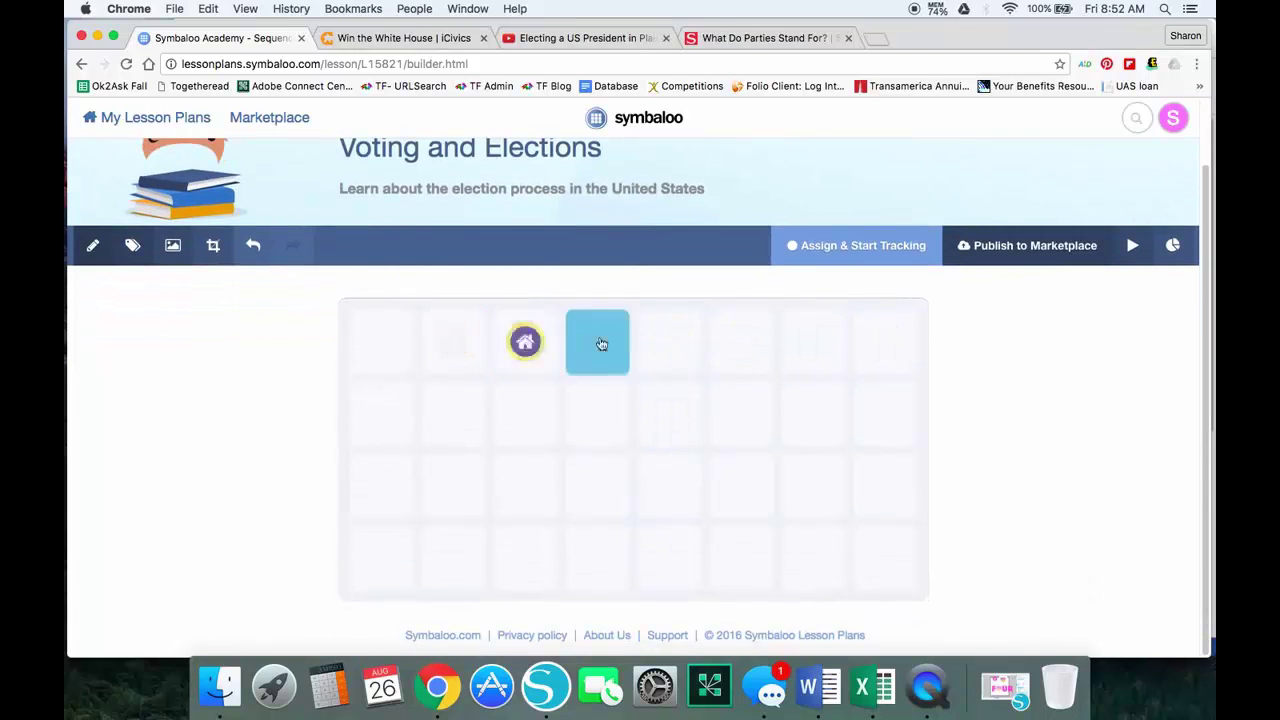
{"action": "left_click_drag", "start_coordinate": [622, 344], "coordinate": [390, 350]}
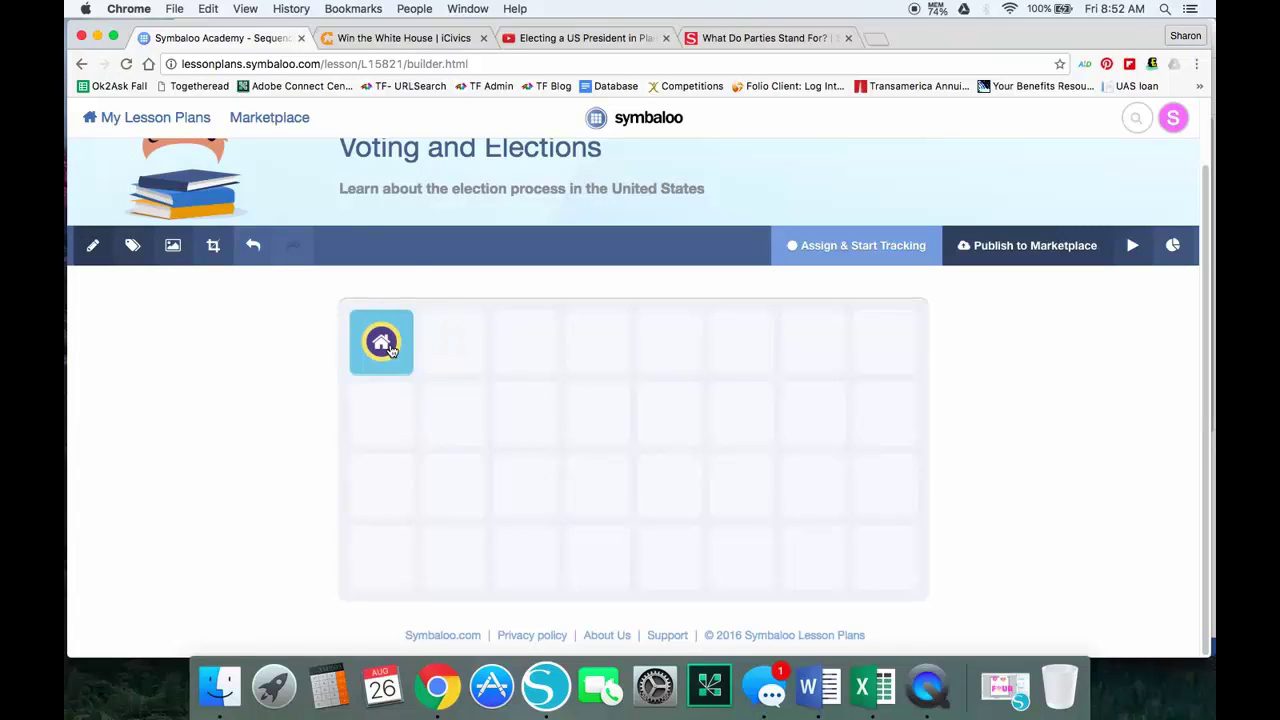
Title the home tile "Practice", direct its path to the right and save the item
{"action": "left_click", "coordinate": [390, 345]}
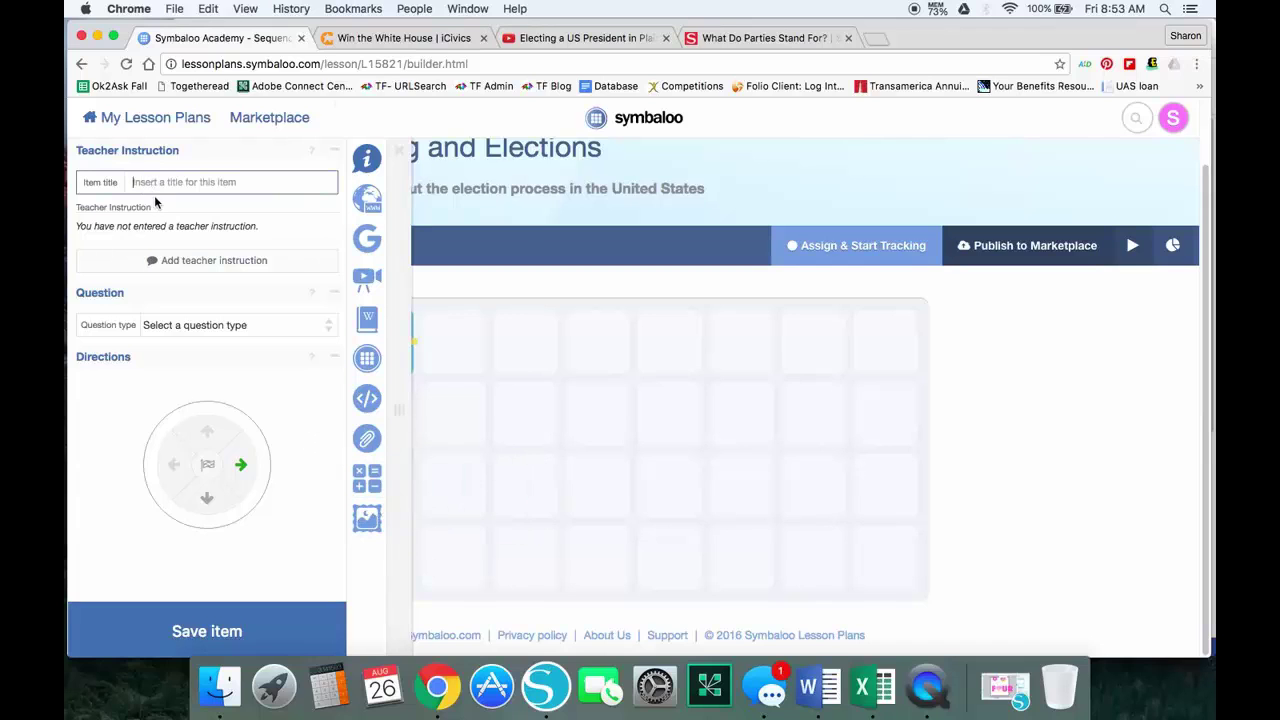
{"action": "type", "text": "Practice"}
{"action": "left_click", "coordinate": [222, 327]}
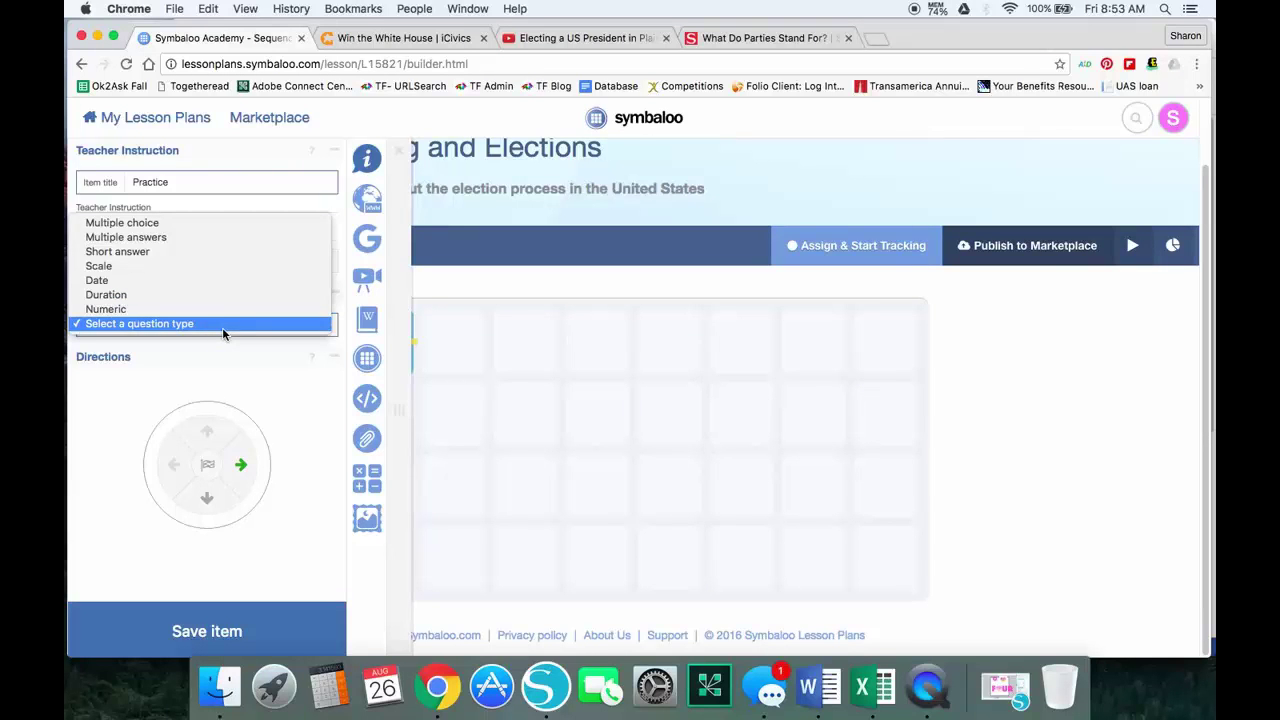
{"action": "left_click", "coordinate": [295, 383]}
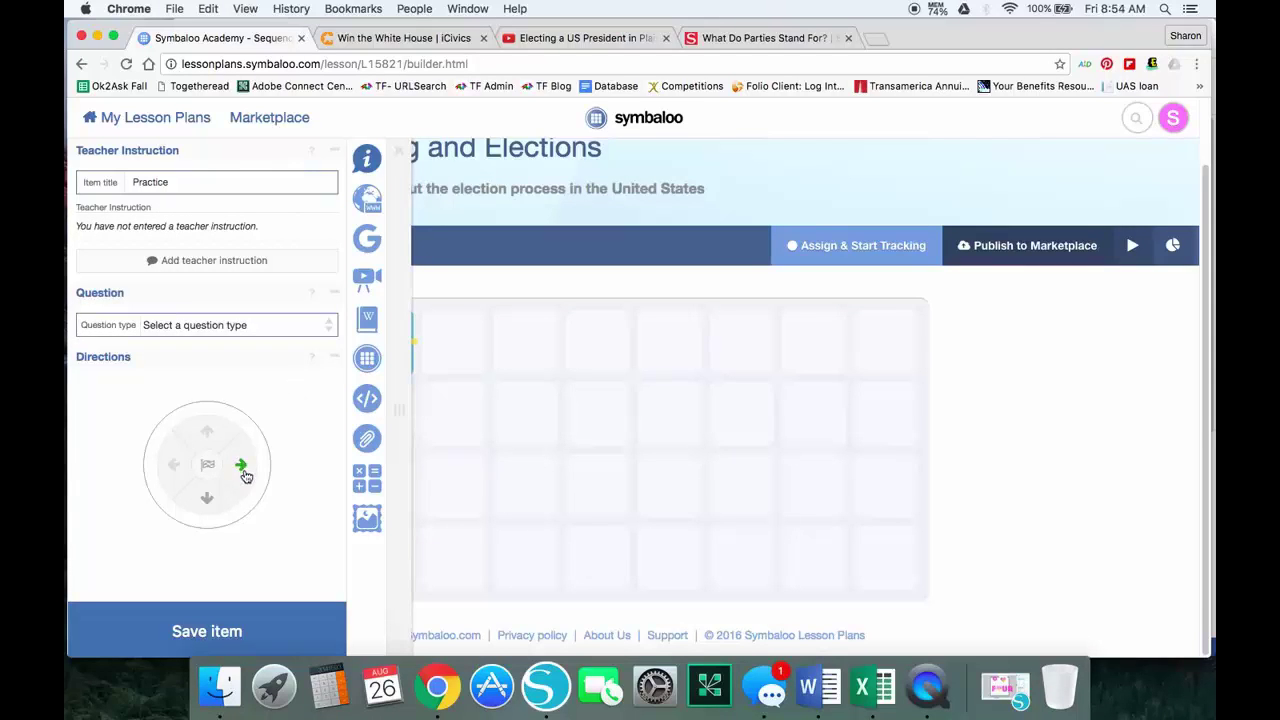
{"action": "left_click", "coordinate": [206, 502]}
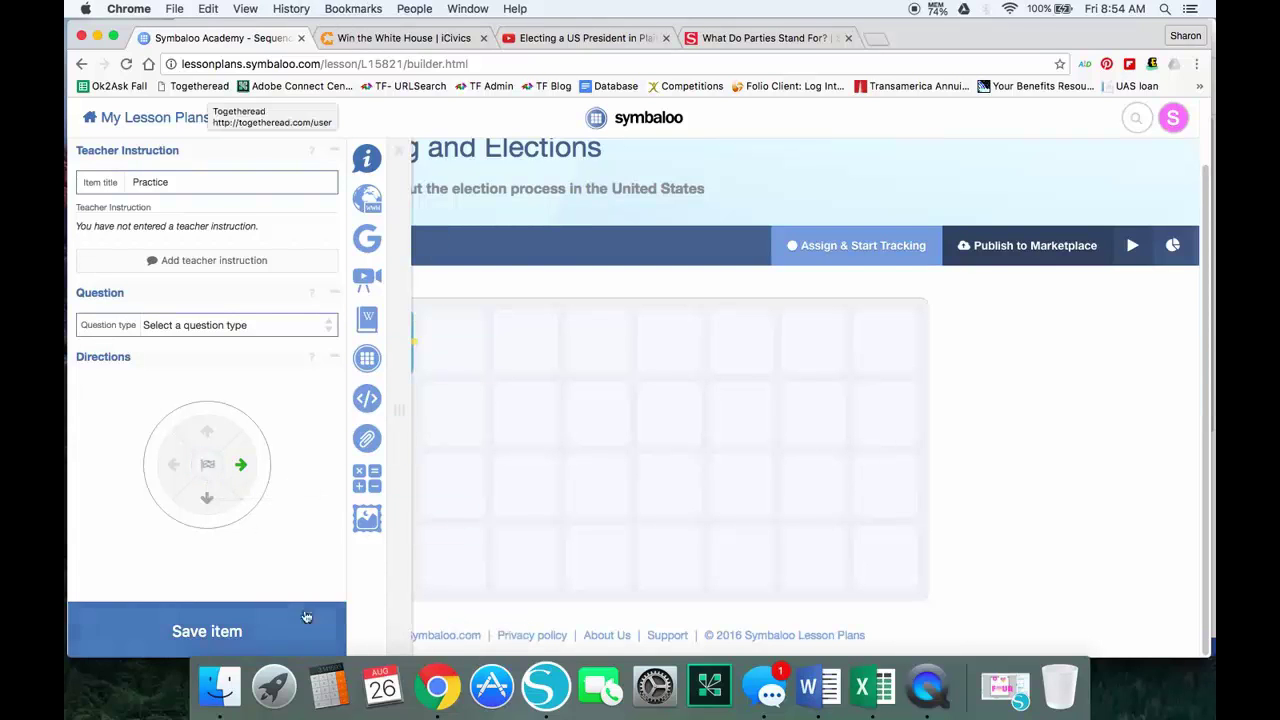
{"action": "left_click", "coordinate": [245, 470]}
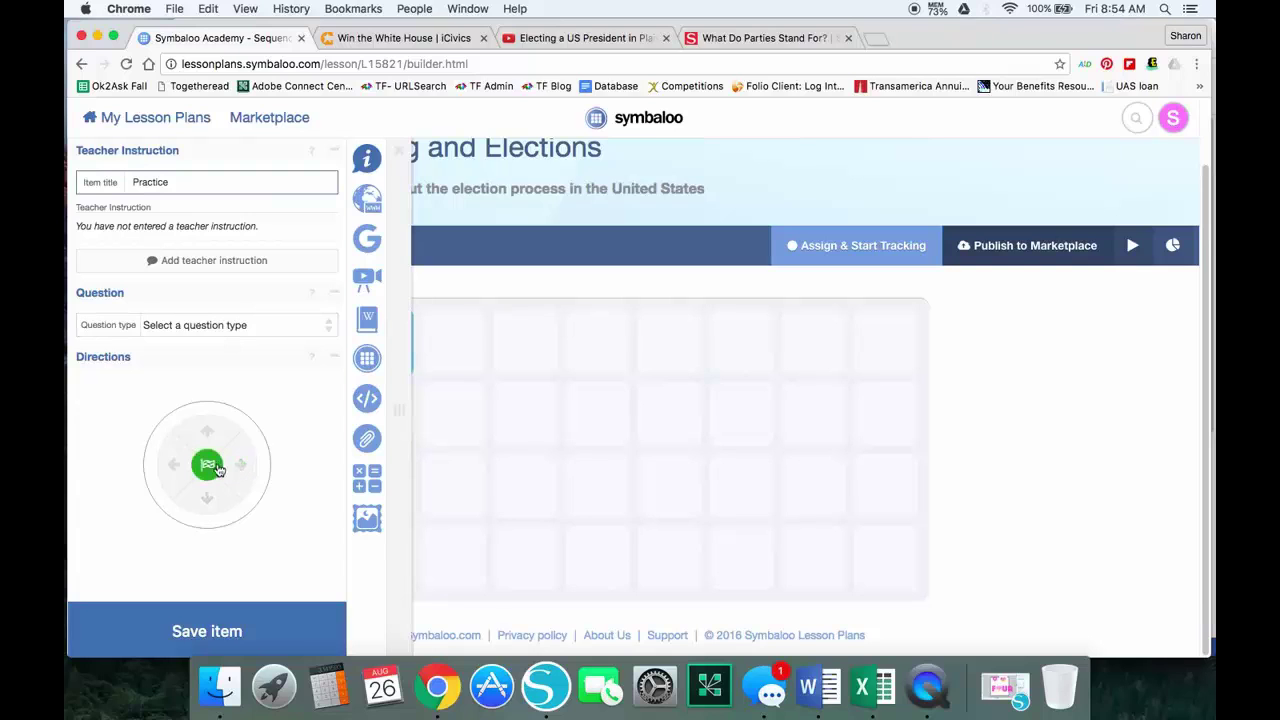
{"action": "left_click", "coordinate": [246, 629]}
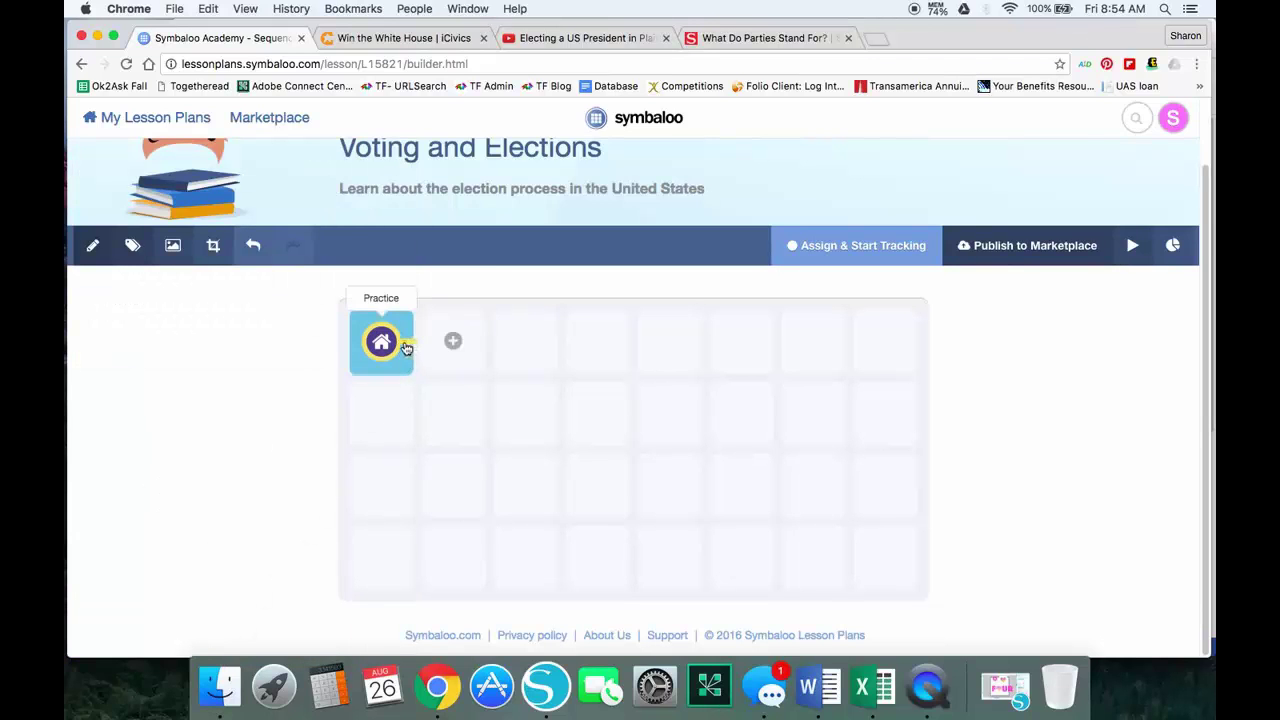
Add a tile directly after the home tile, title it "Practice" and set its question type to Multiple choice
{"action": "left_click", "coordinate": [452, 344]}
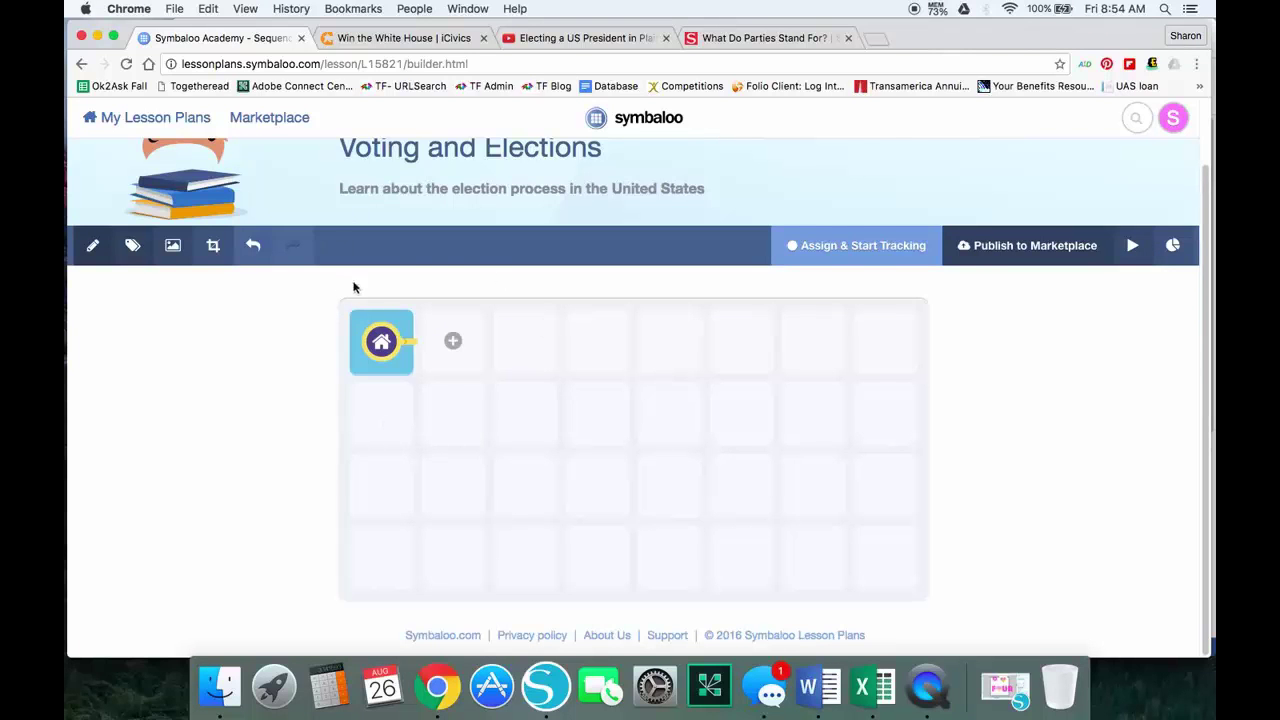
{"action": "left_click", "coordinate": [453, 341]}
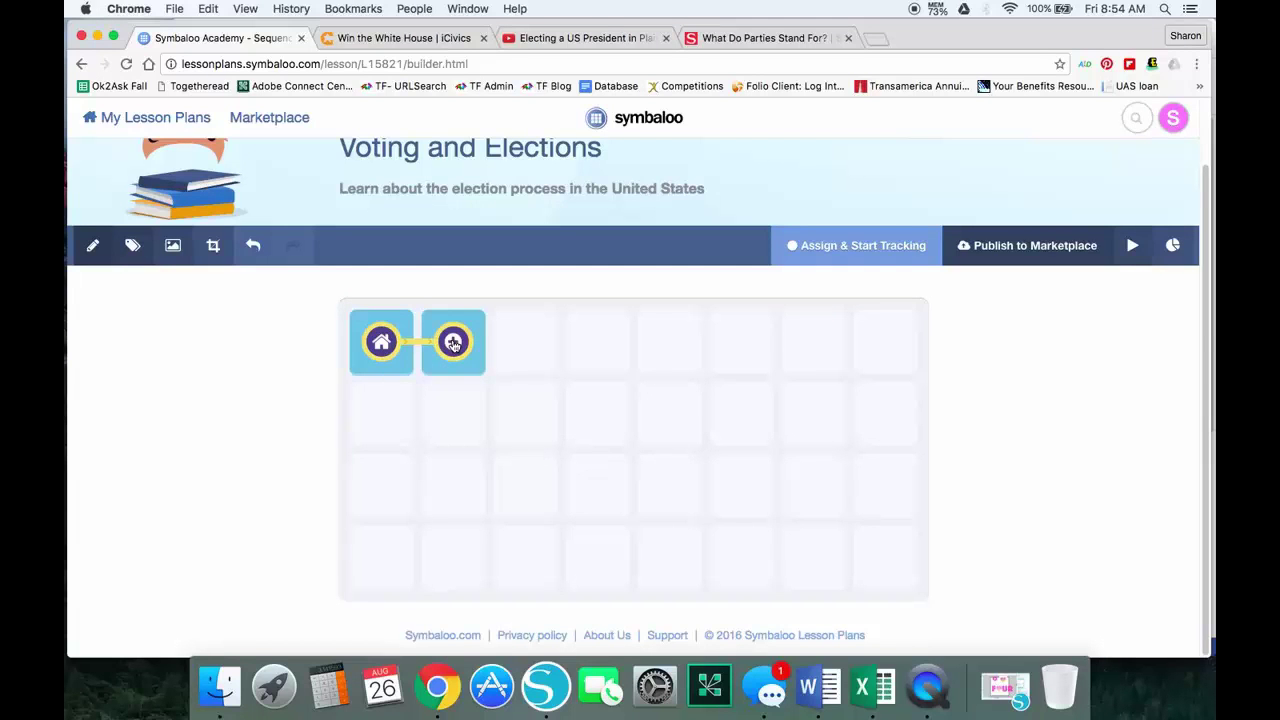
{"action": "left_click", "coordinate": [453, 342]}
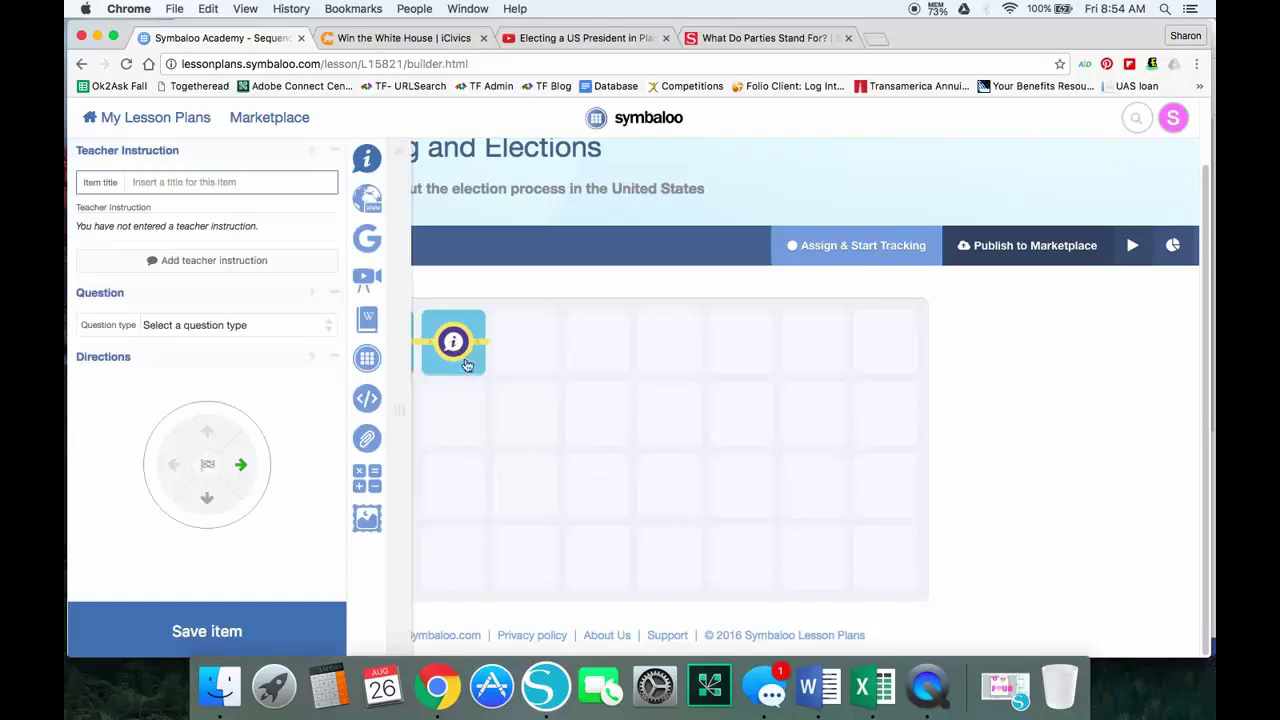
{"action": "type", "text": "Practice"}
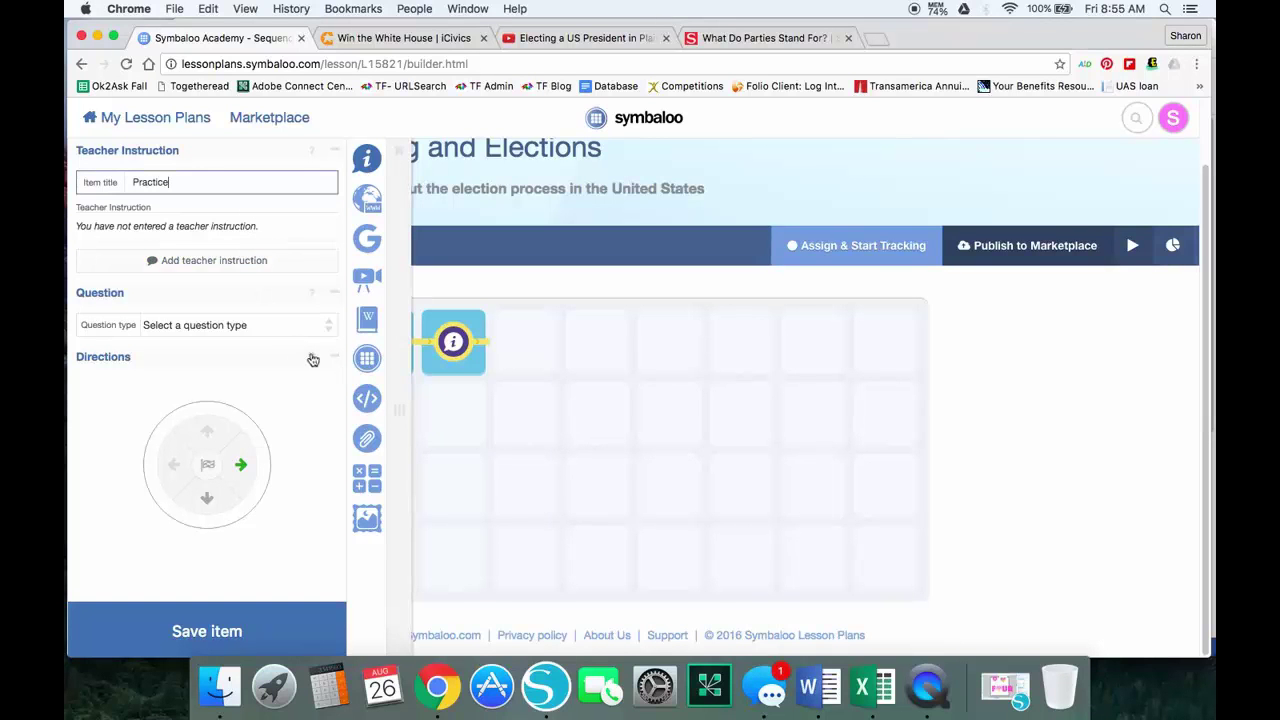
{"action": "left_click", "coordinate": [285, 325]}
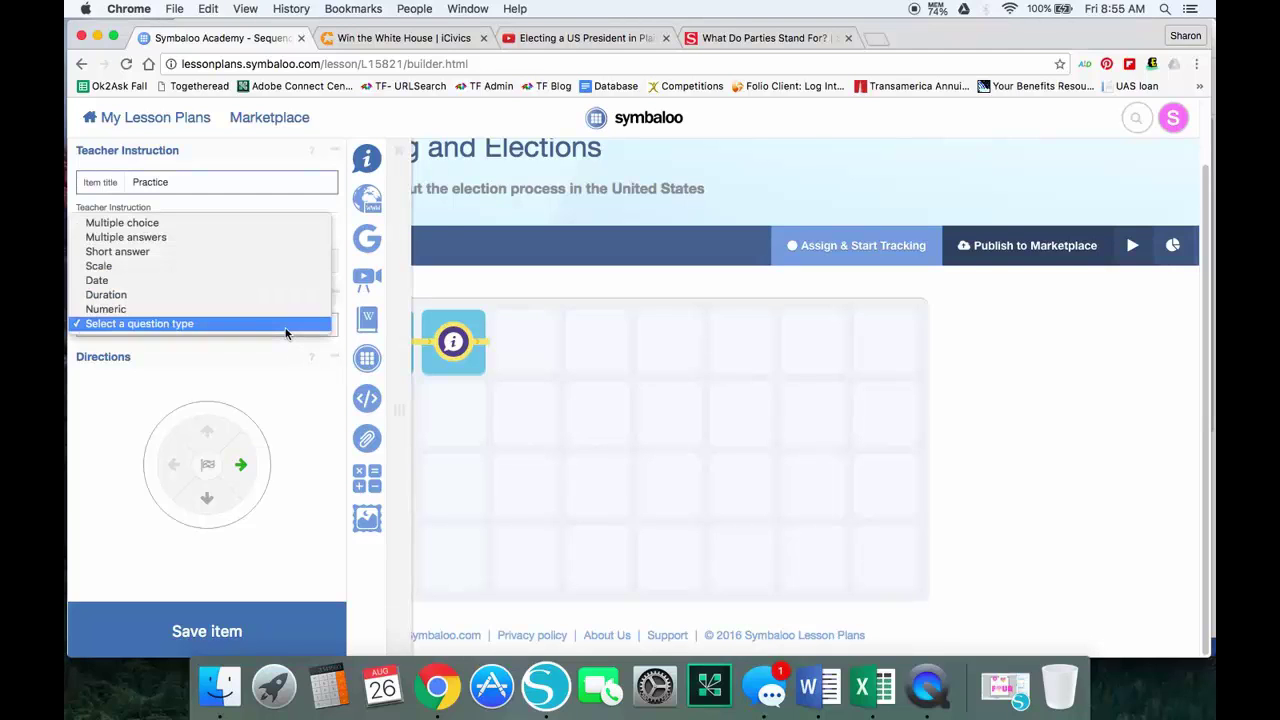
{"action": "left_click", "coordinate": [259, 224]}
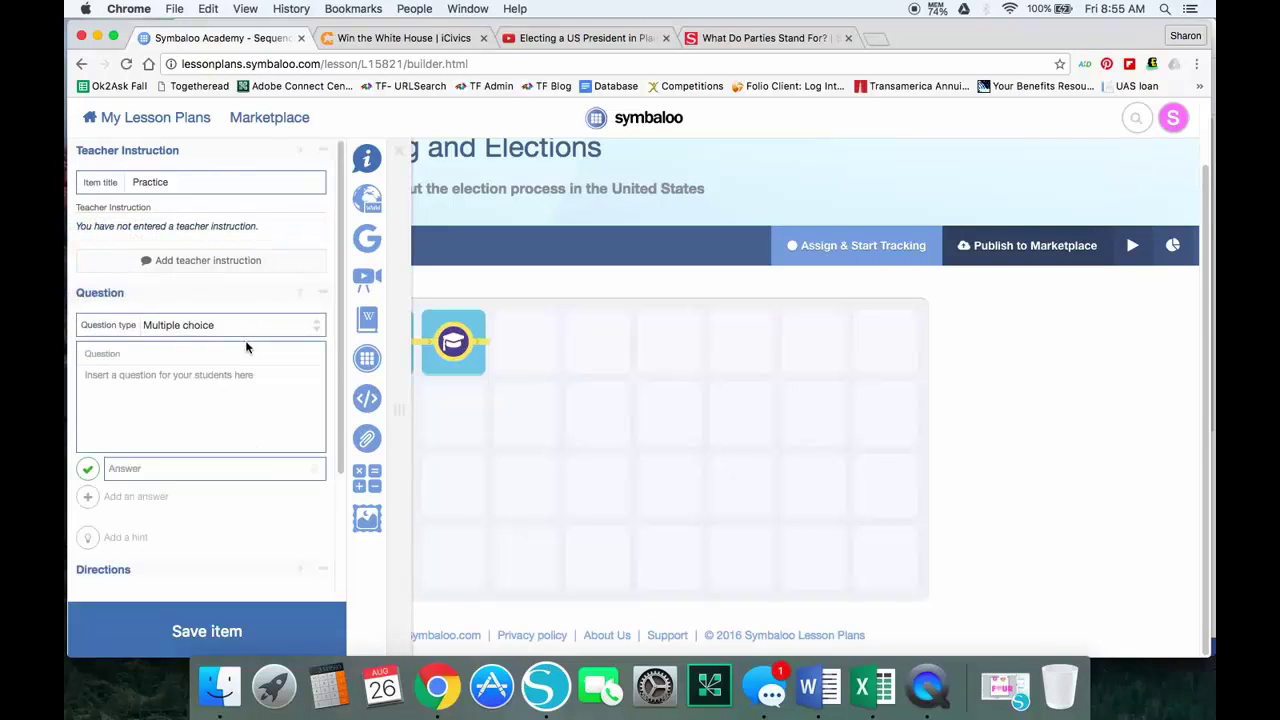
Enter the question "Which of these is not one of the major political parties in the United States?" for the second tile
{"action": "left_click", "coordinate": [203, 393]}
{"action": "type", "text": "Which of these is not one of the major political "}
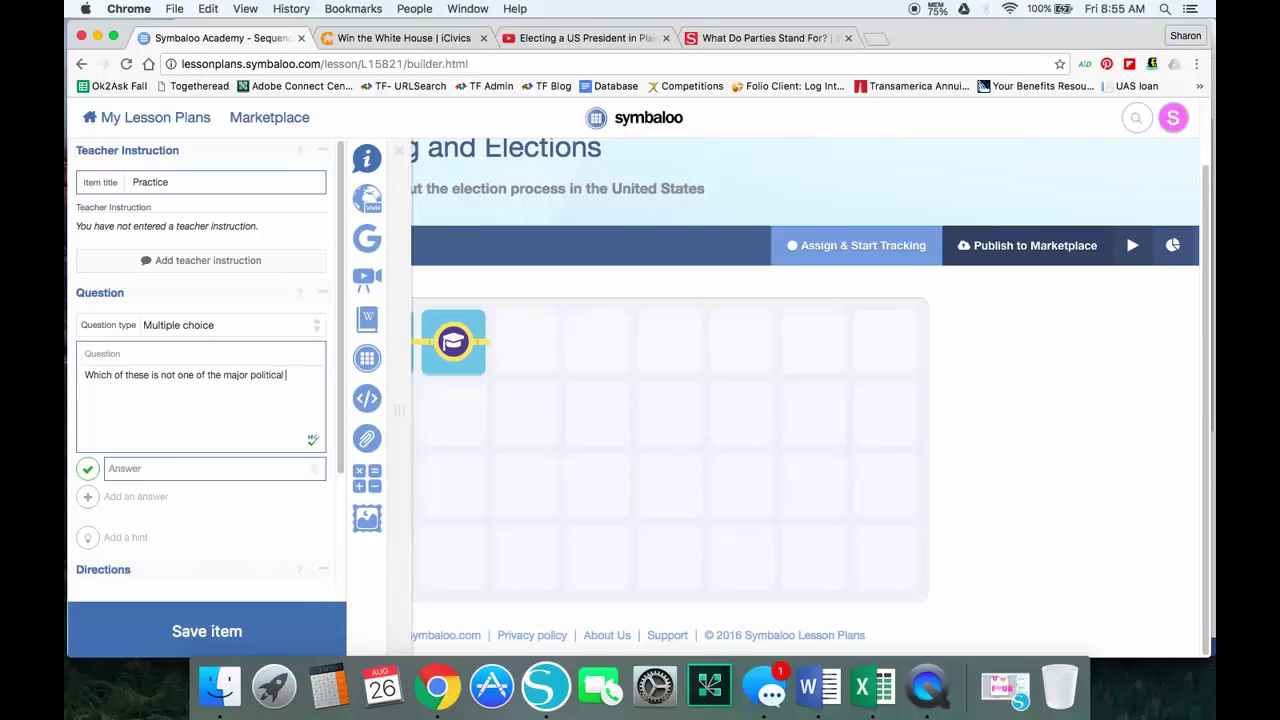
{"action": "type", "text": "parties in th"}
{"action": "type", "text": "e United States?"}
Enter the answers "Whig" as the correct one, "Republican" and "Democrat" for the question, and save the item
{"action": "left_click", "coordinate": [150, 467]}
{"action": "type", "text": "Whig"}
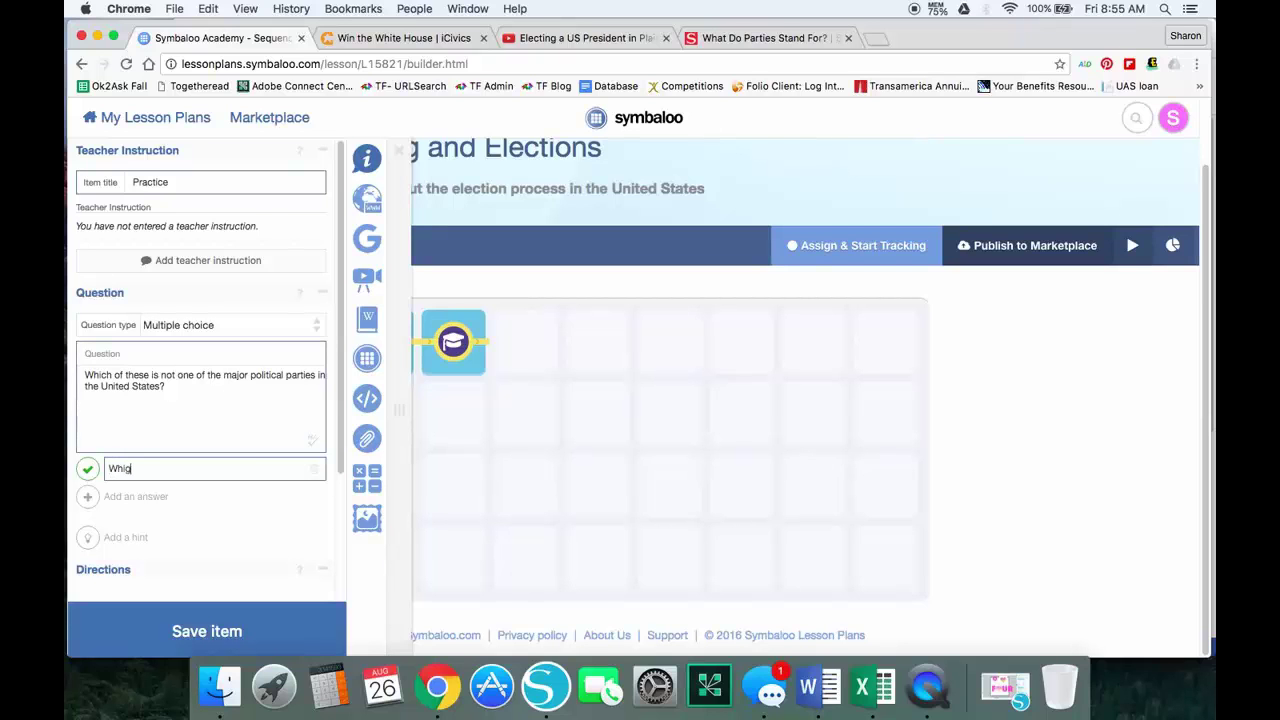
{"action": "left_click", "coordinate": [125, 500]}
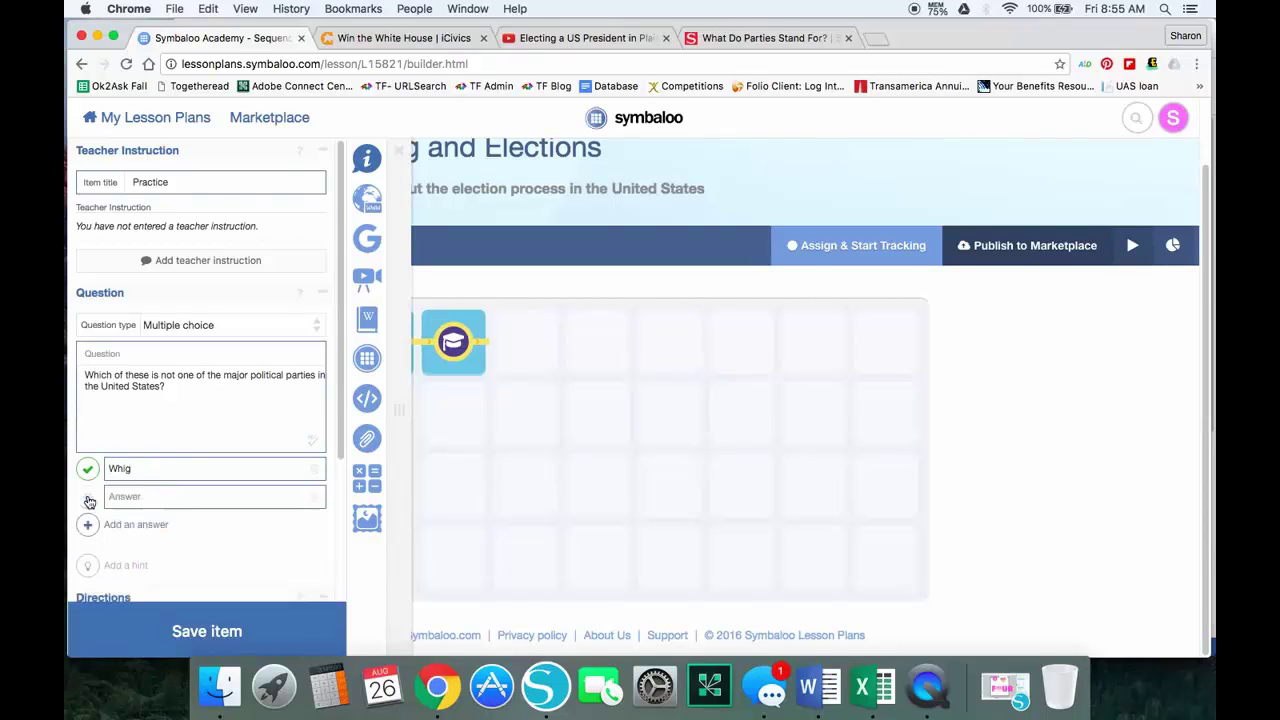
{"action": "type", "text": "Republican"}
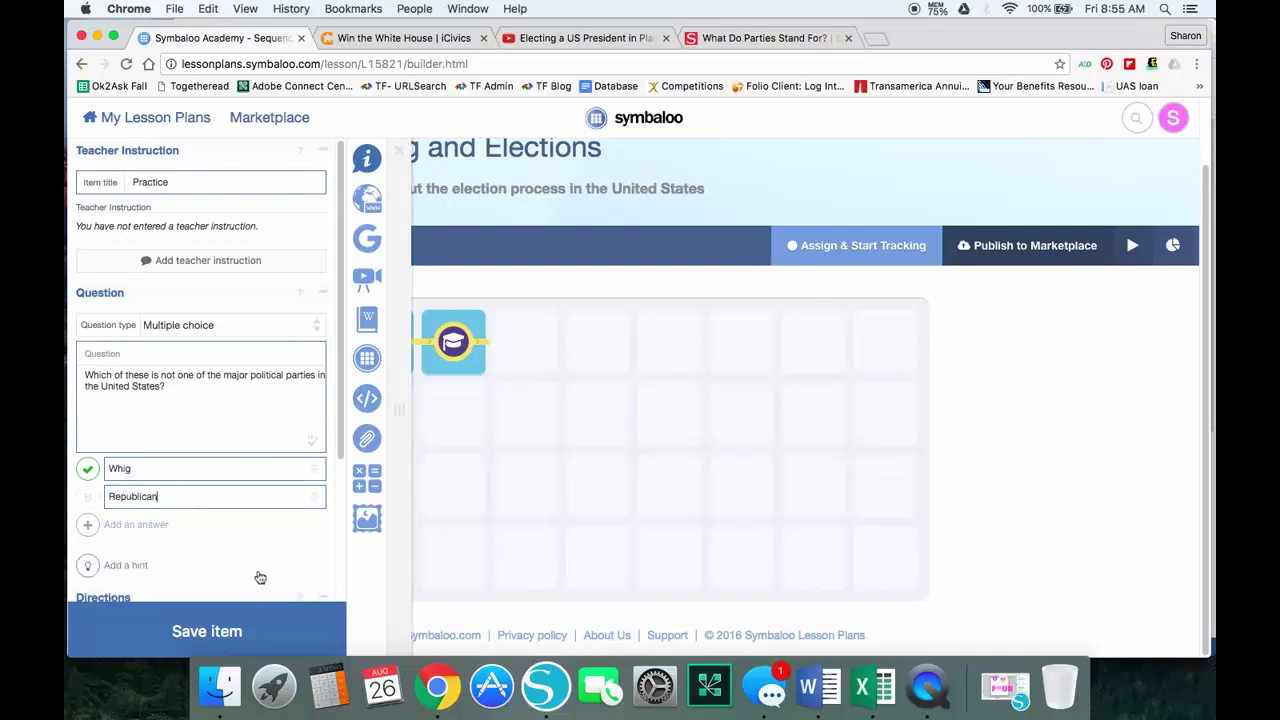
{"action": "left_click", "coordinate": [100, 524]}
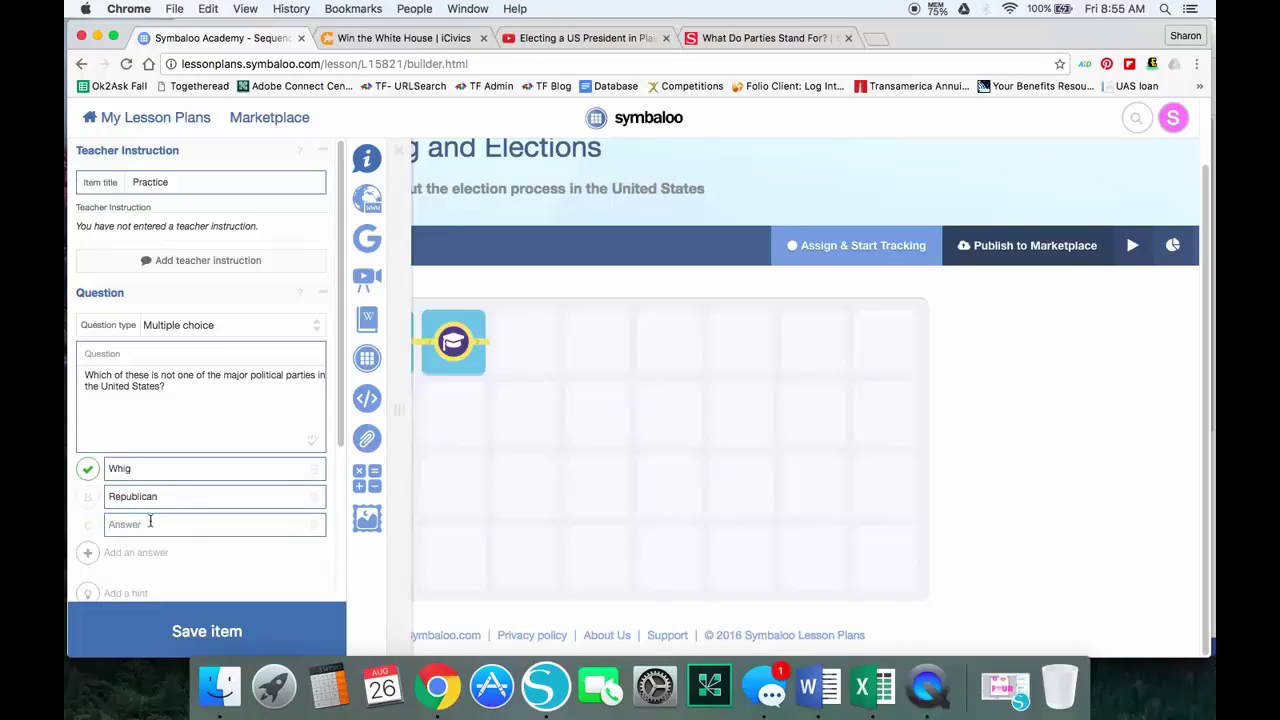
{"action": "type", "text": "Democrat"}
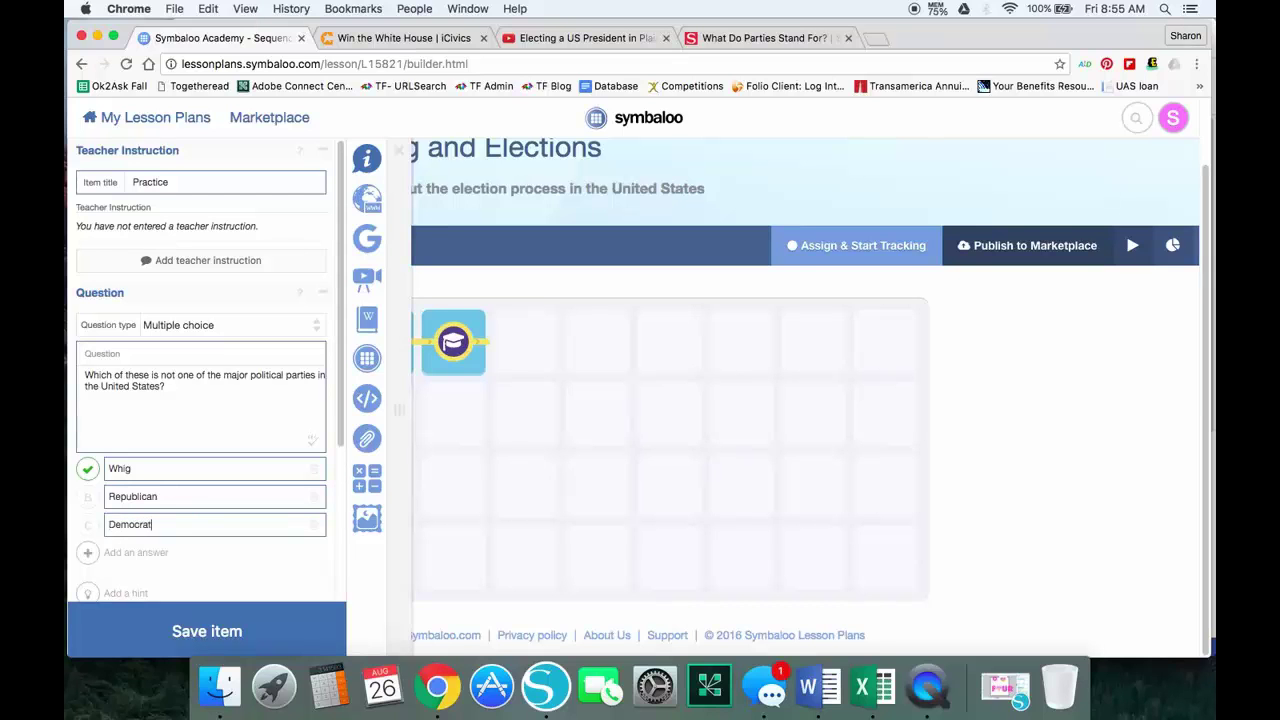
{"action": "left_click", "coordinate": [188, 635]}
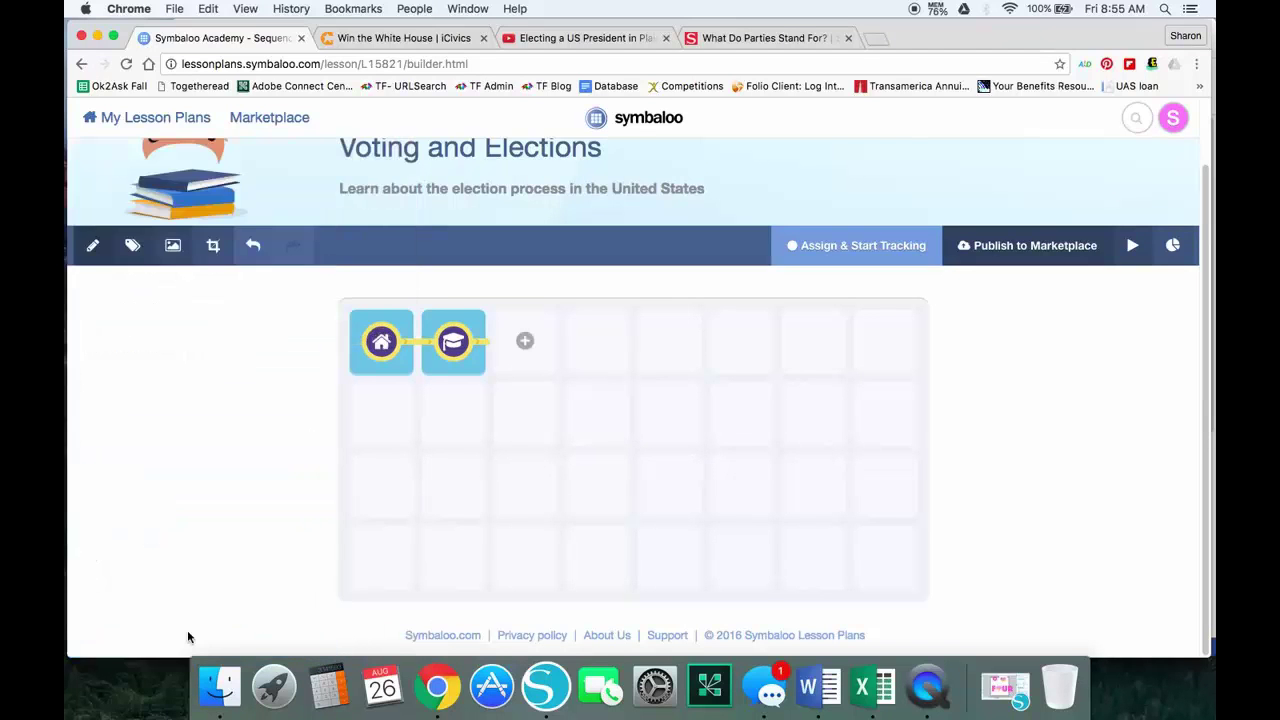
Reopen the question tile for editing, add a downward path for wrong answers and save the item
{"action": "left_click", "coordinate": [450, 344]}
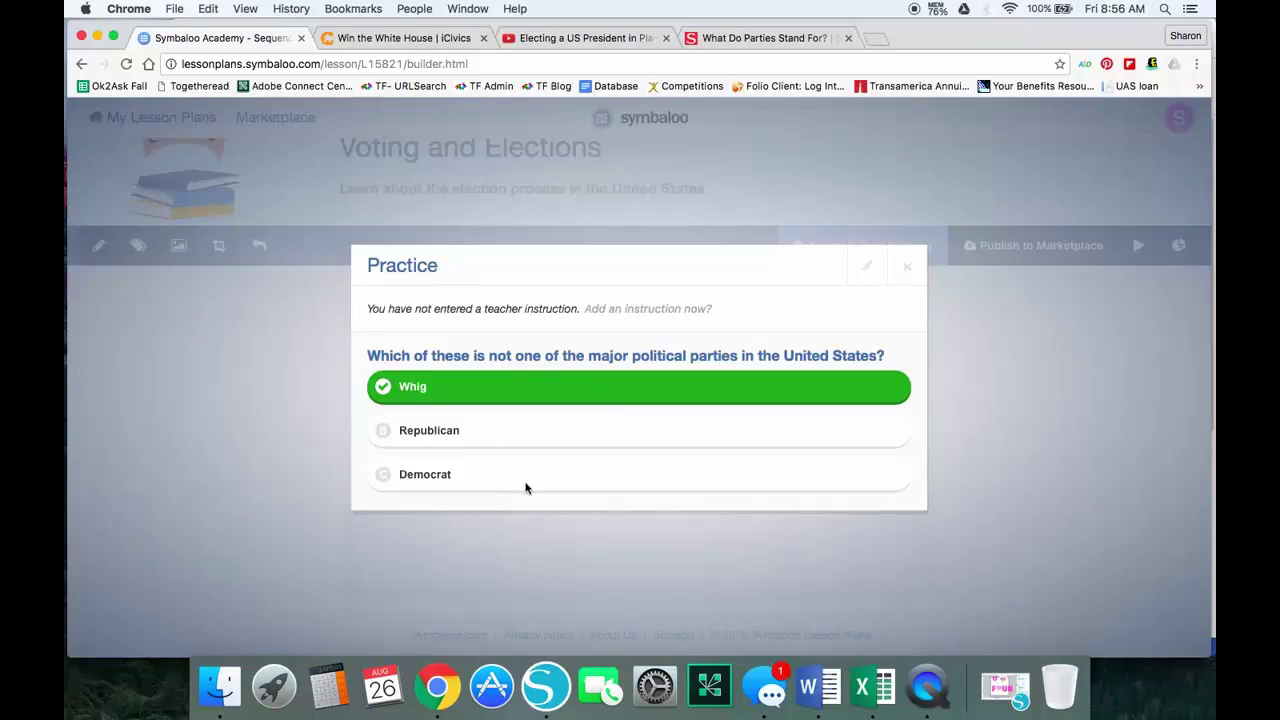
{"action": "left_click", "coordinate": [868, 266]}
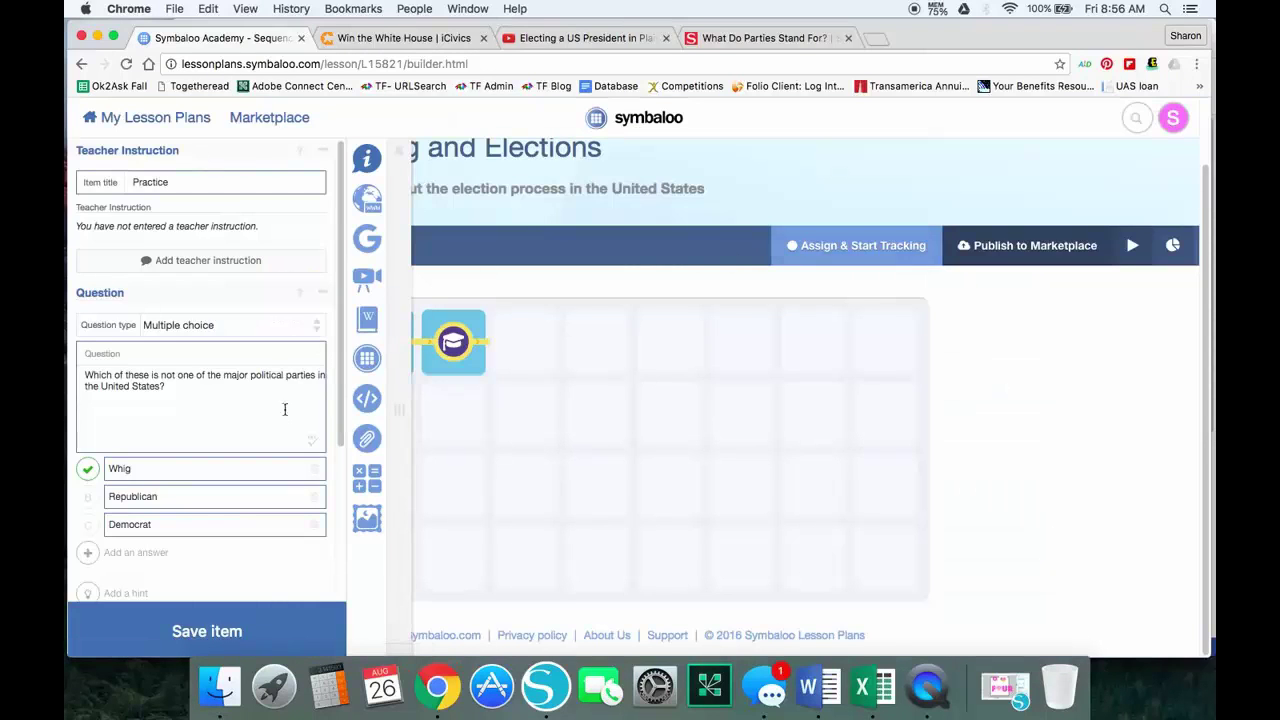
{"action": "scroll", "coordinate": [262, 308], "scroll_direction": "down", "scroll_amount": 4}
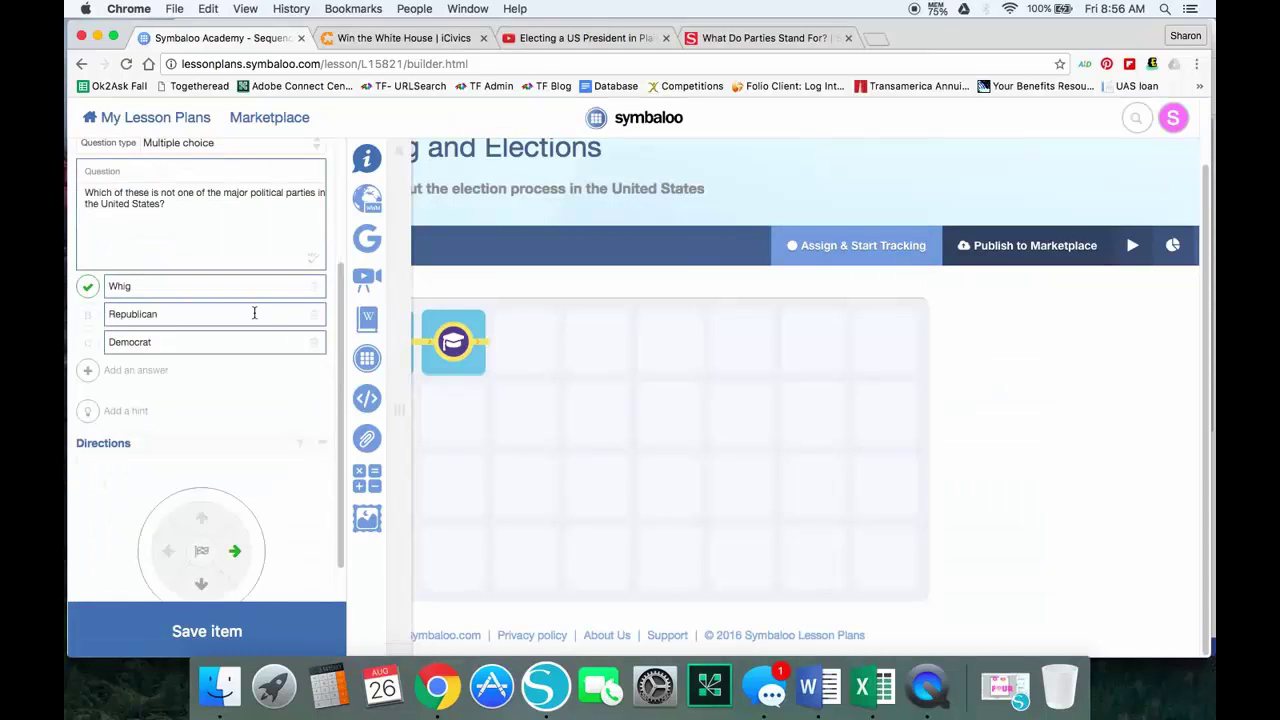
{"action": "scroll", "coordinate": [254, 313], "scroll_direction": "down", "scroll_amount": 1}
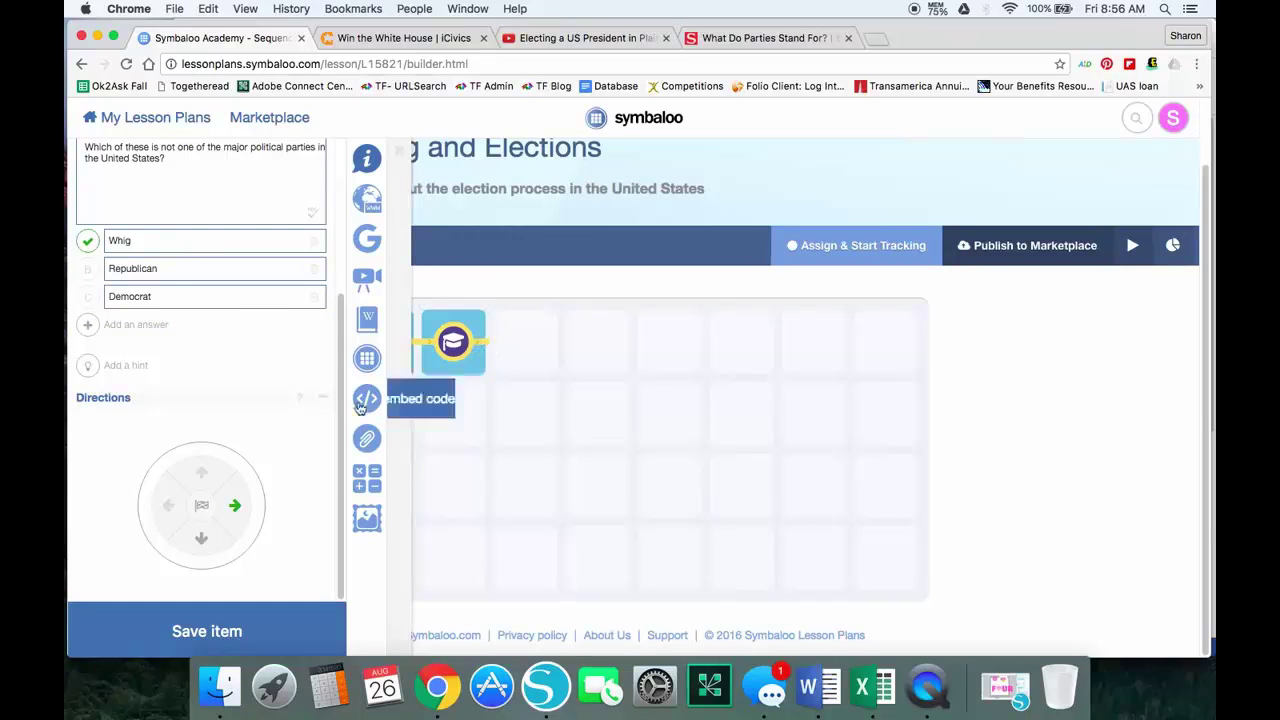
{"action": "left_click", "coordinate": [202, 541]}
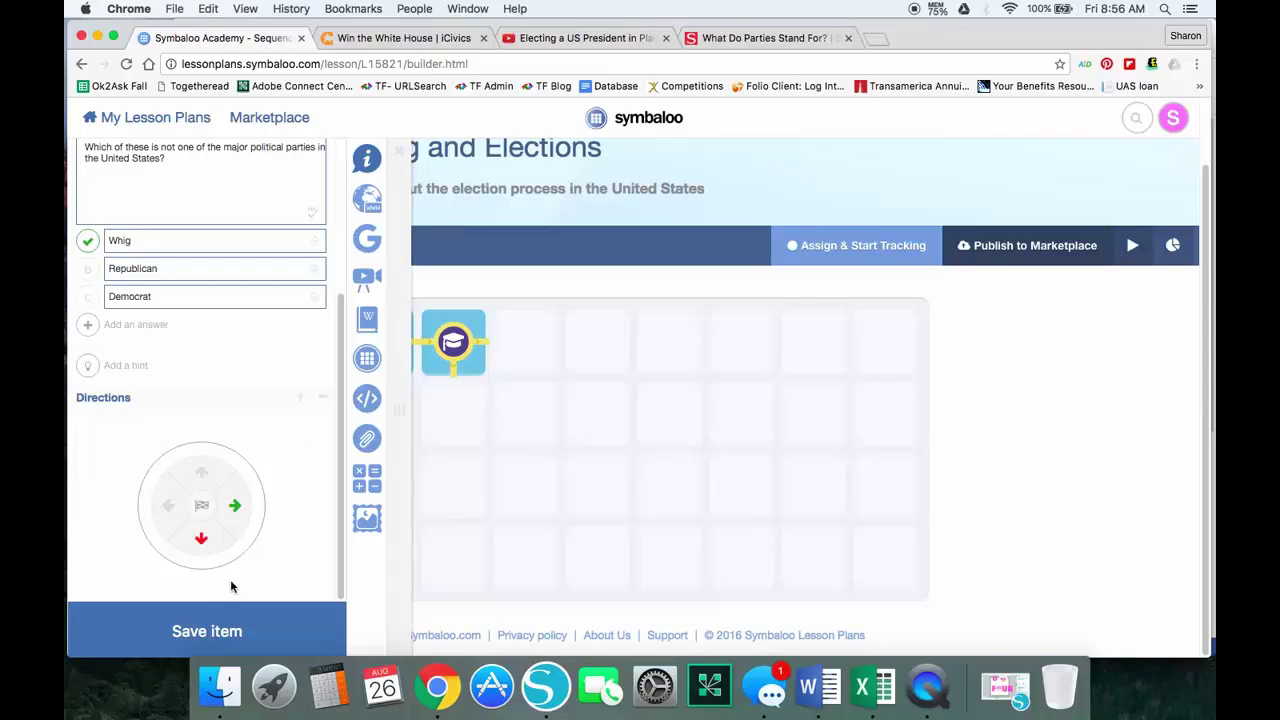
{"action": "left_click", "coordinate": [222, 630]}
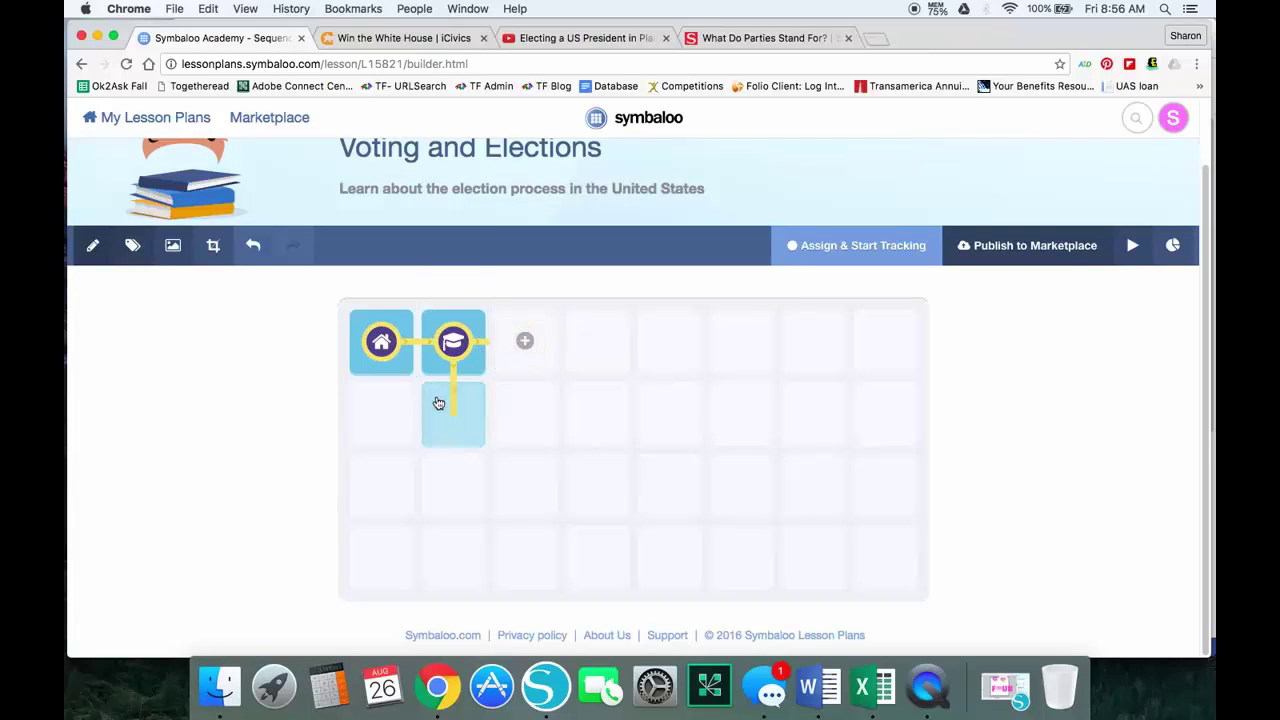
Add a tile directly after the question tile in the top row and title it "Practice"
{"action": "left_click", "coordinate": [438, 403]}
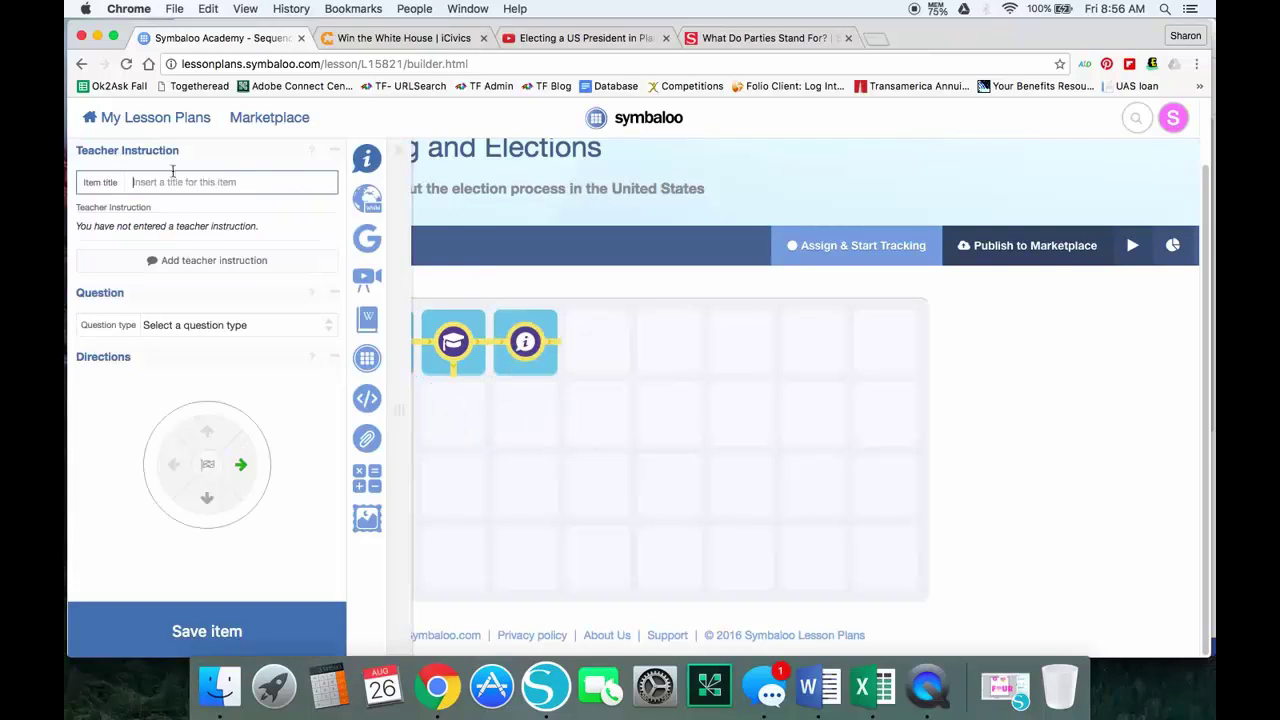
{"action": "left_click", "coordinate": [166, 185]}
{"action": "type", "text": "Practice"}
{"action": "left_click", "coordinate": [367, 280]}
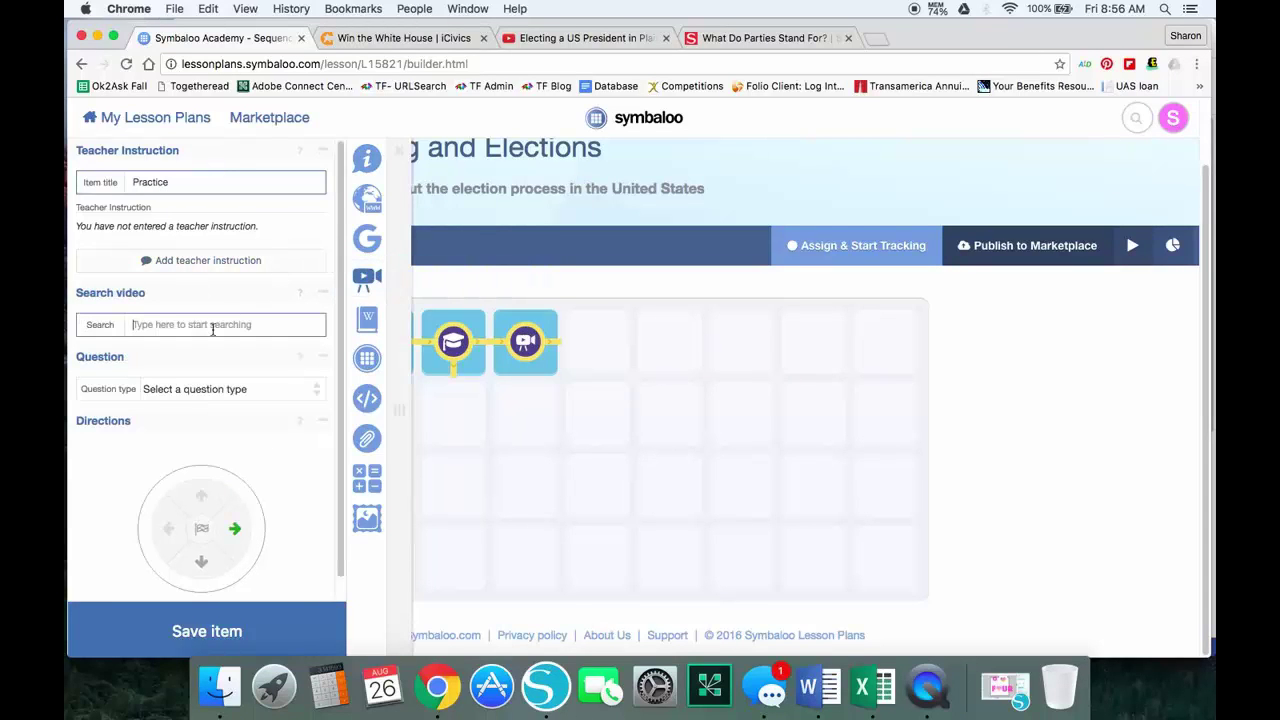
{"action": "type", "text": "electio"}
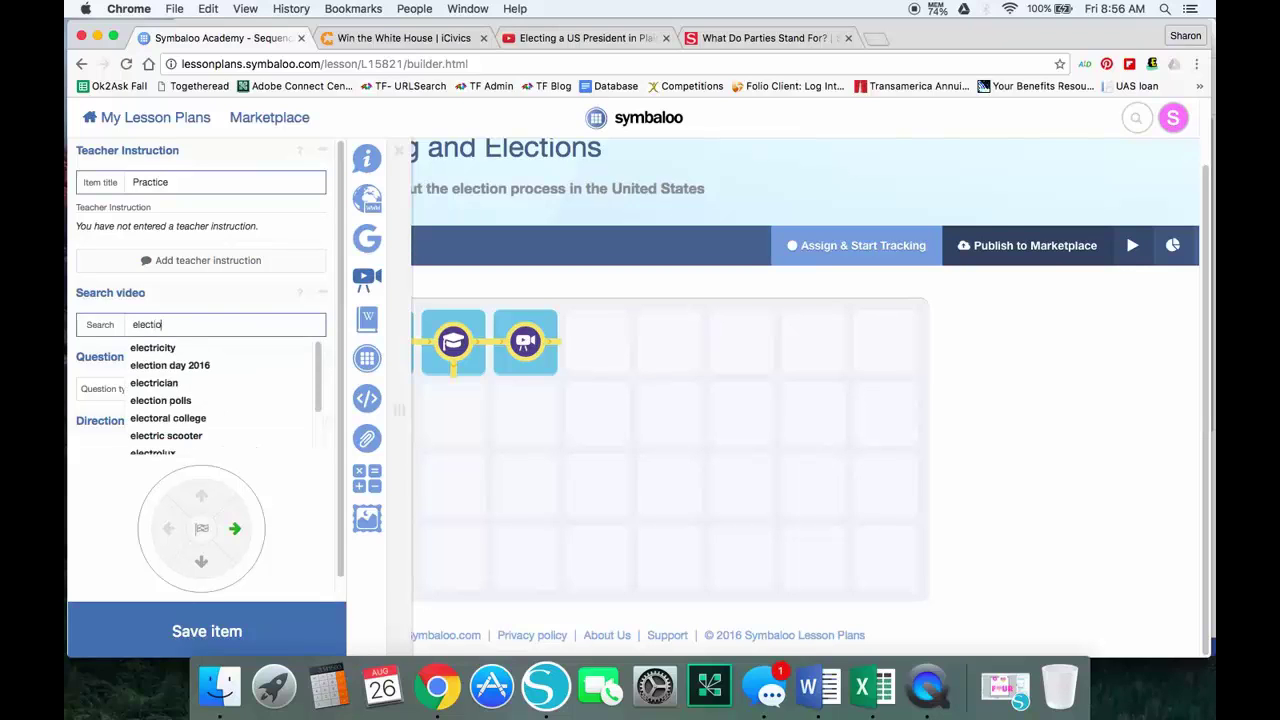
{"action": "type", "text": "ns"}
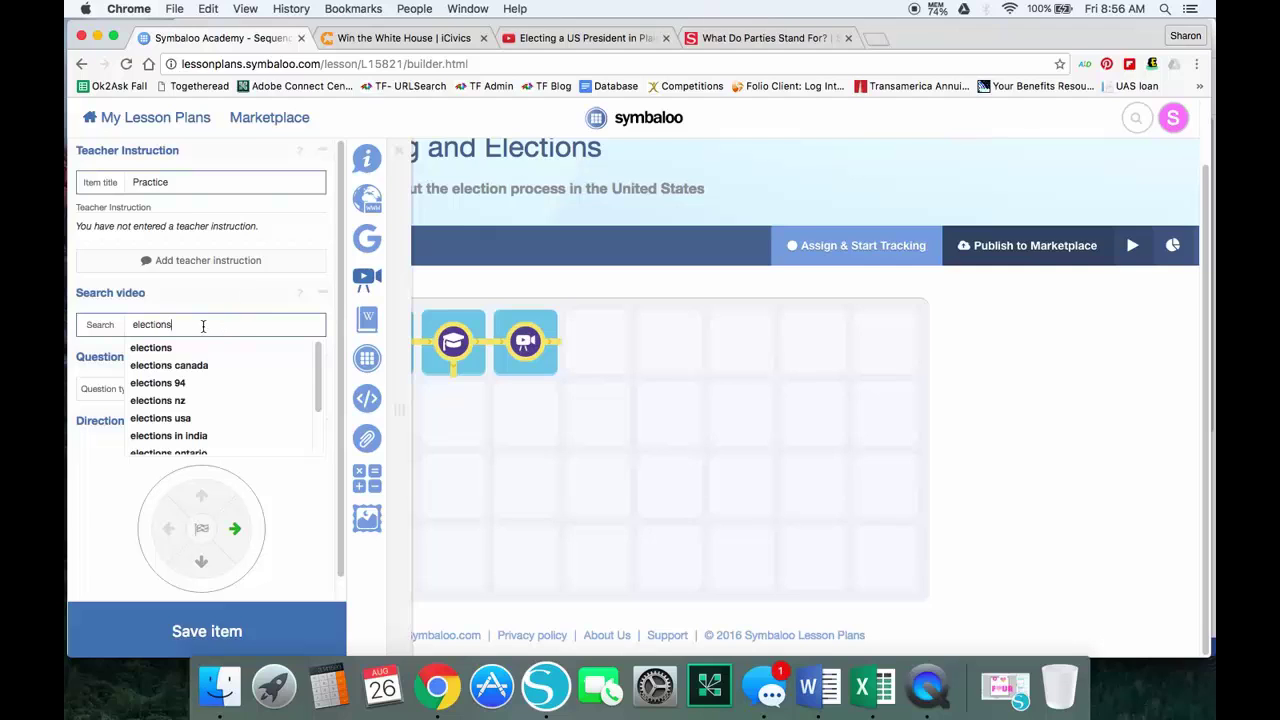
{"action": "left_click_drag", "start_coordinate": [179, 324], "coordinate": [130, 316]}
{"action": "key", "text": "BackSpace"}
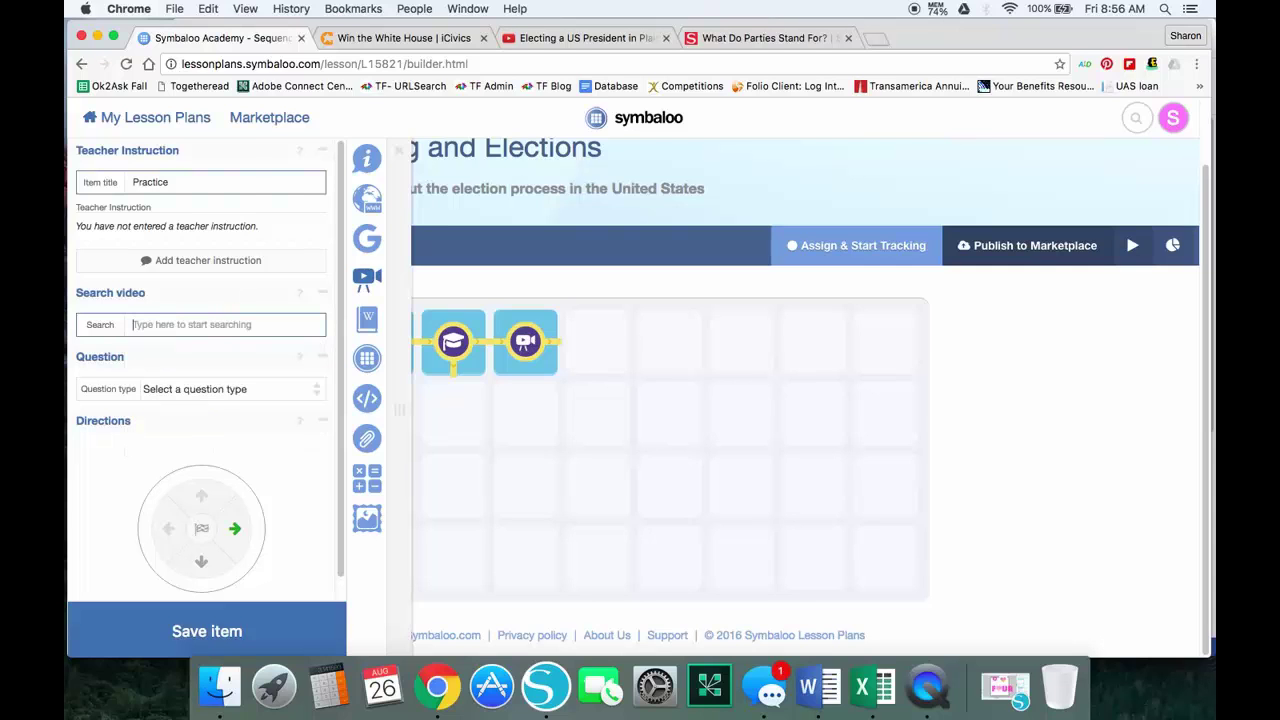
Link the third tile as a webpage to the YouTube video "Electing a US President in Plain English", then save and preview it
{"action": "left_click", "coordinate": [362, 200]}
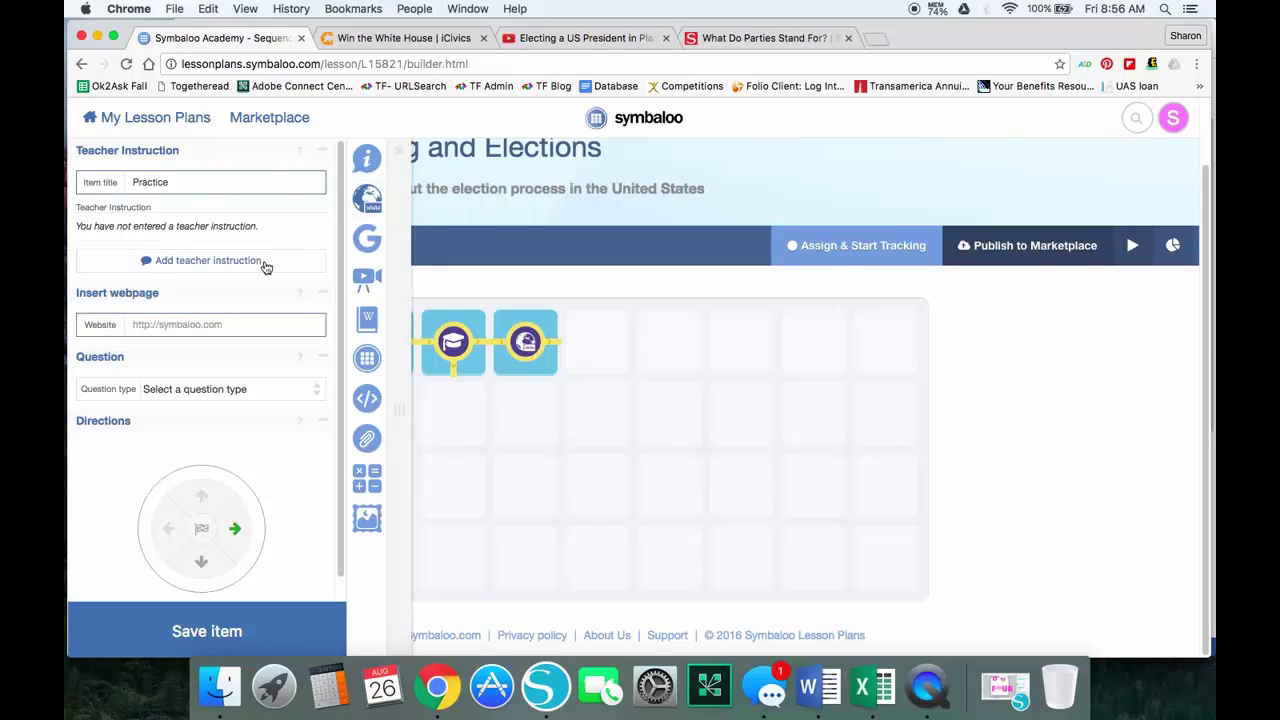
{"action": "left_click", "coordinate": [604, 41]}
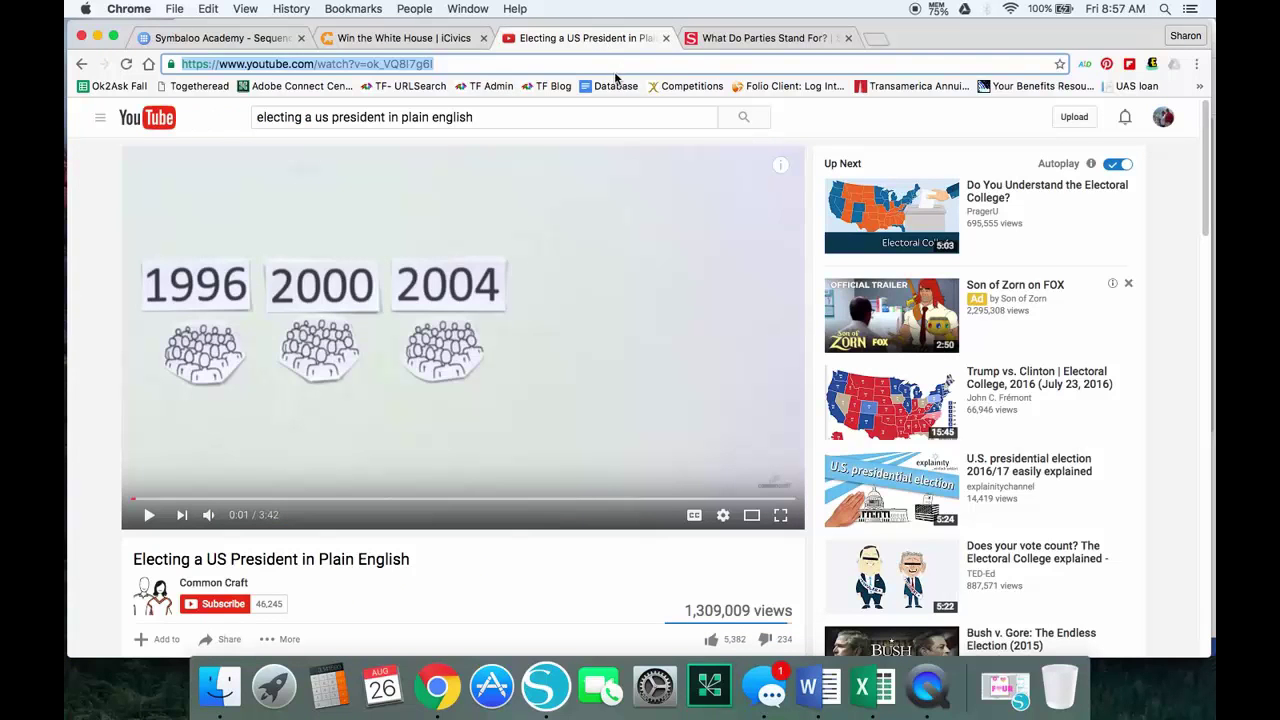
{"action": "right_click", "coordinate": [326, 62]}
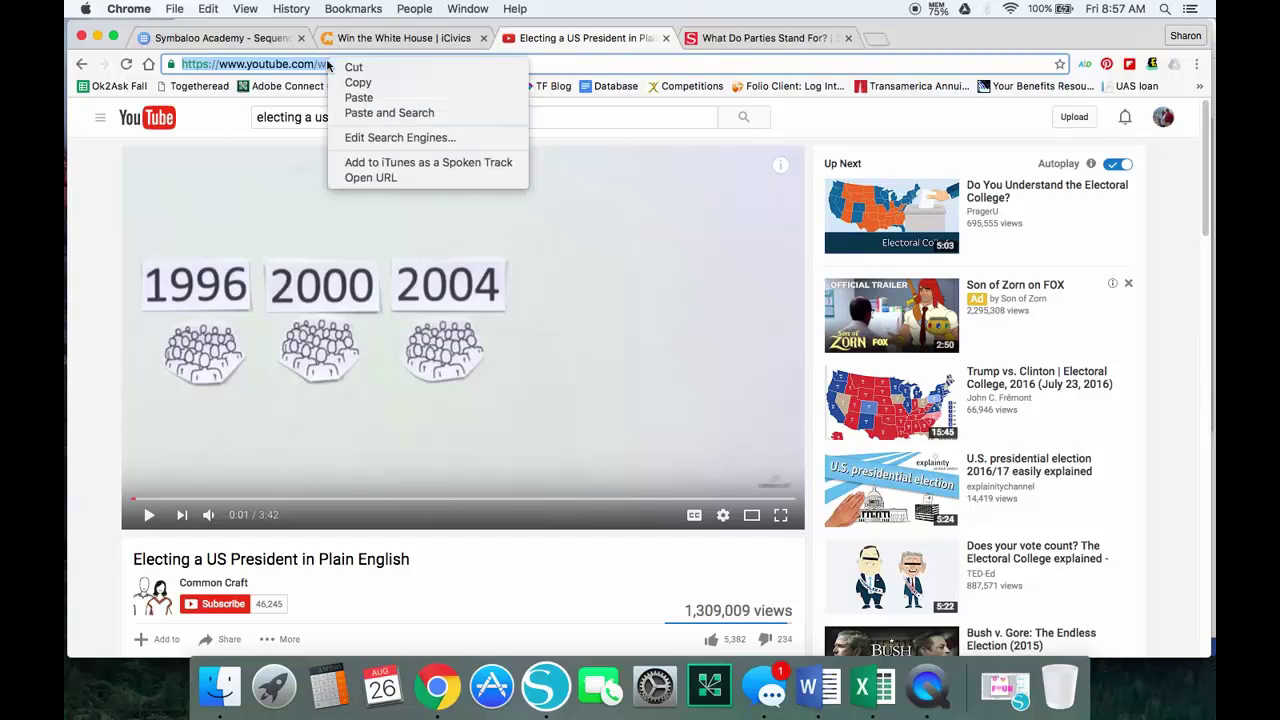
{"action": "left_click", "coordinate": [344, 84]}
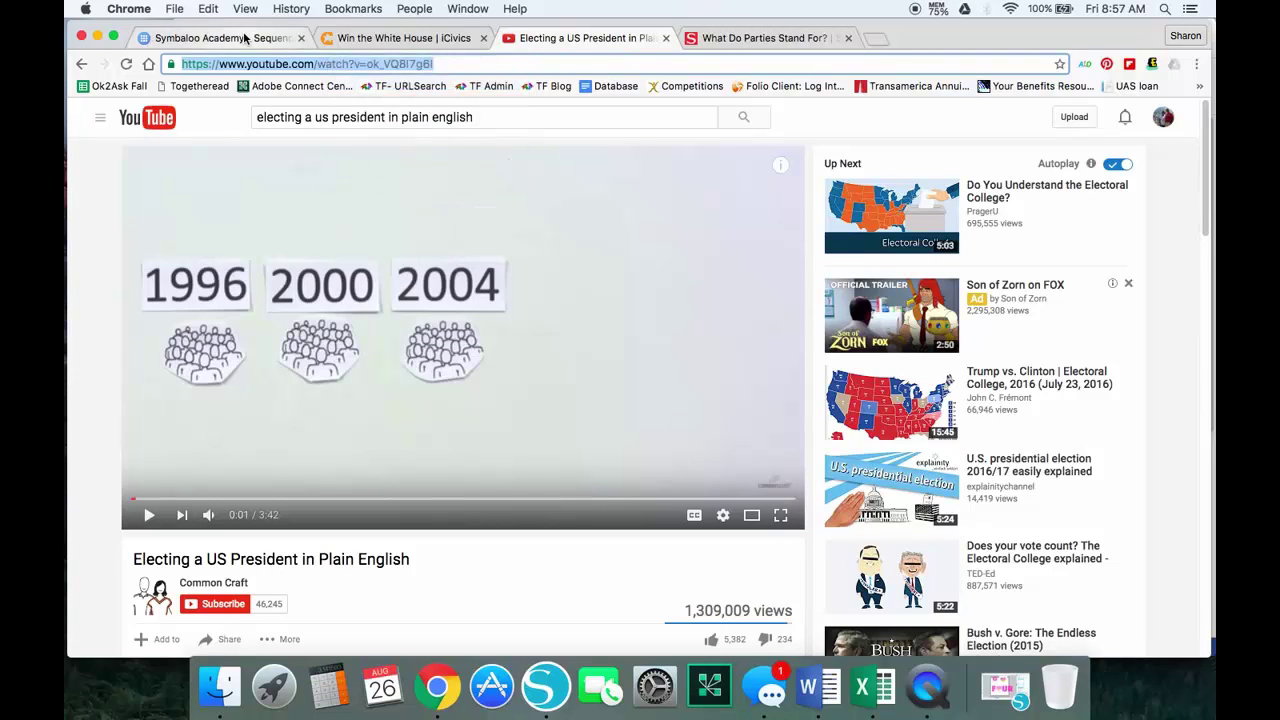
{"action": "left_click", "coordinate": [245, 38]}
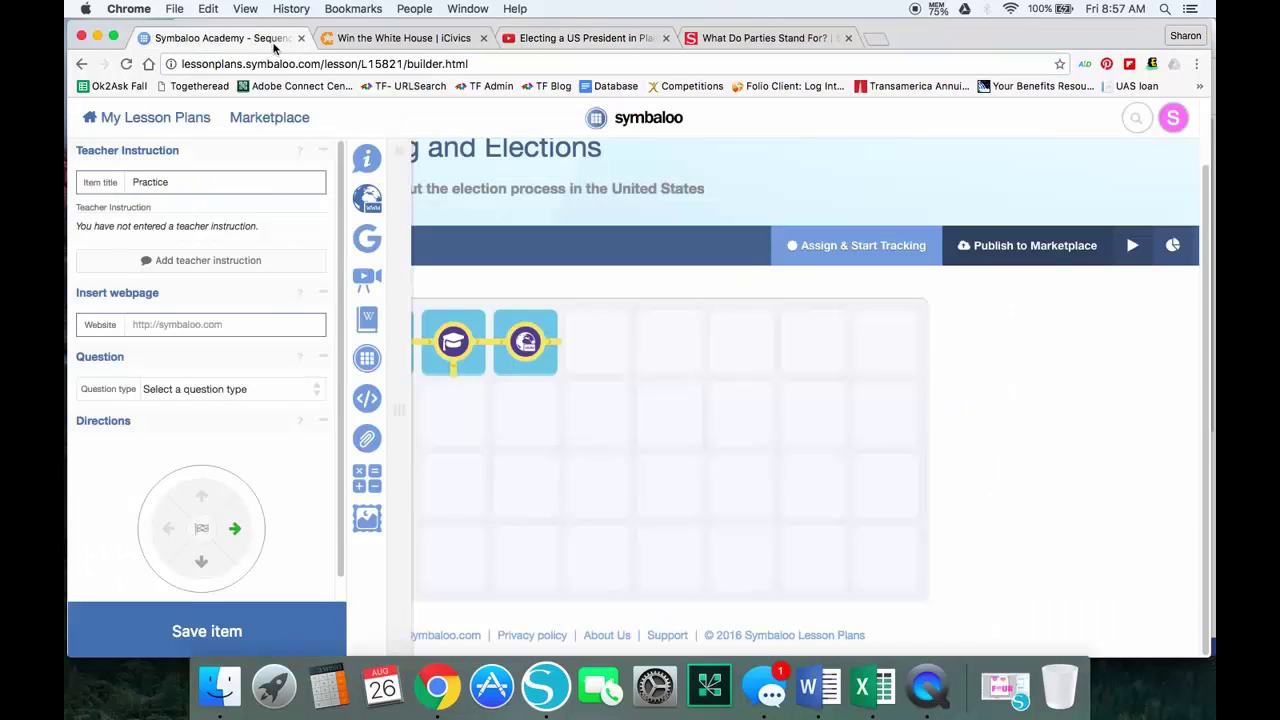
{"action": "right_click", "coordinate": [152, 326]}
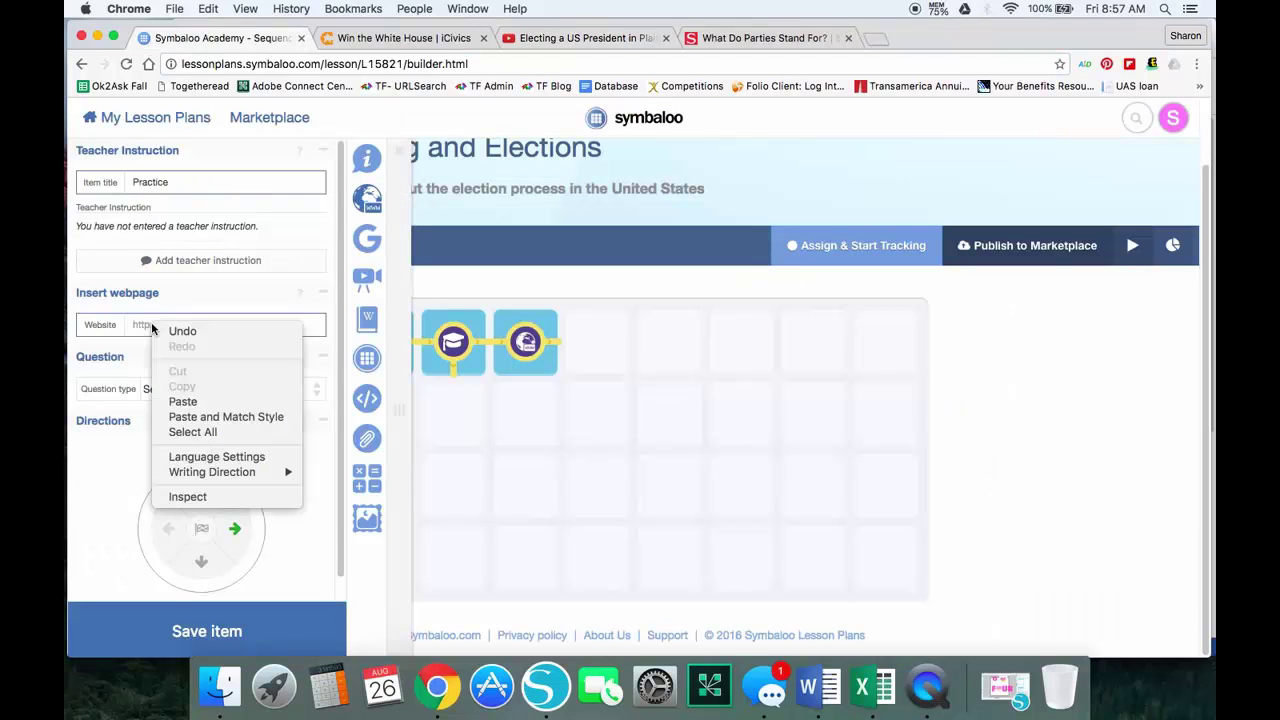
{"action": "left_click", "coordinate": [182, 401]}
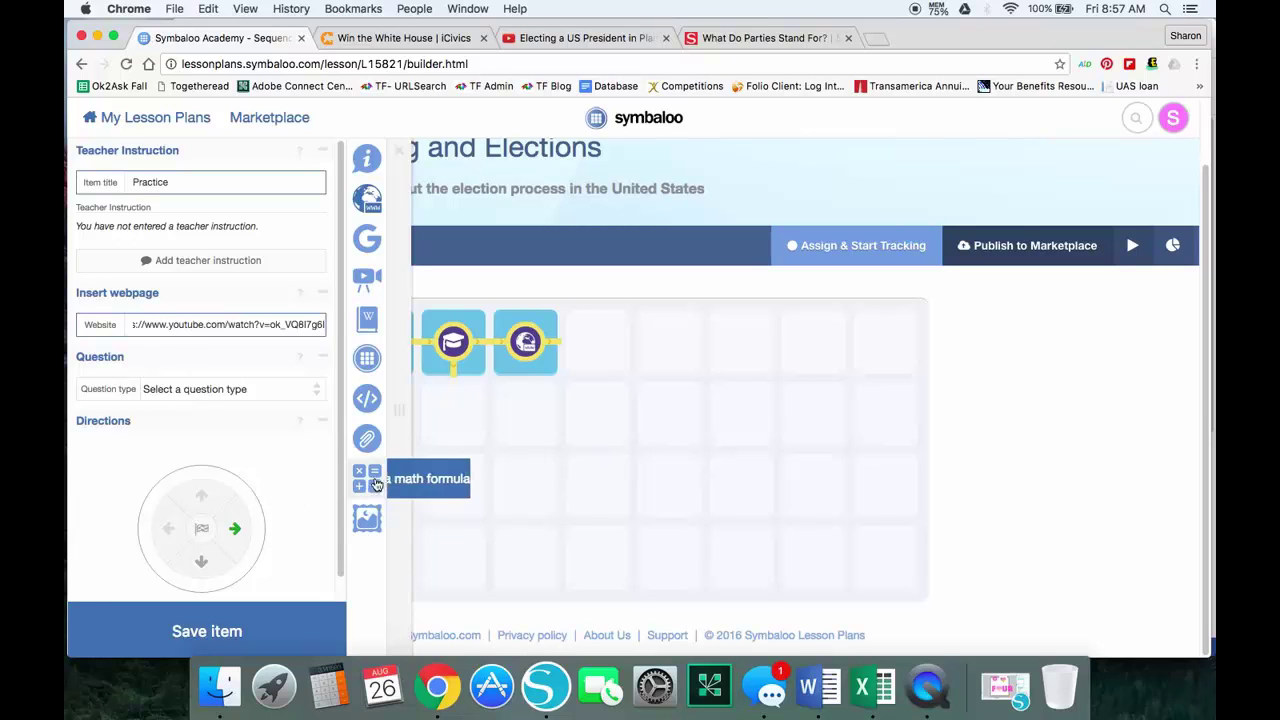
{"action": "left_click", "coordinate": [211, 631]}
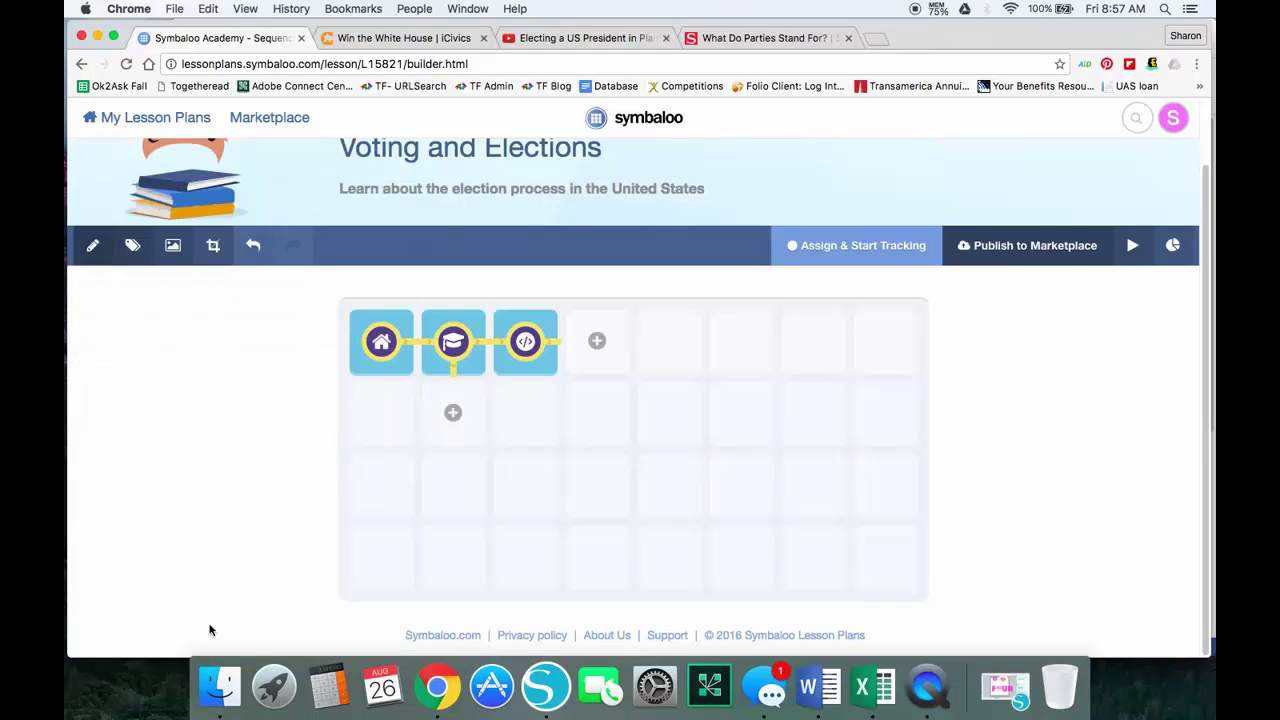
{"action": "left_click", "coordinate": [527, 347]}
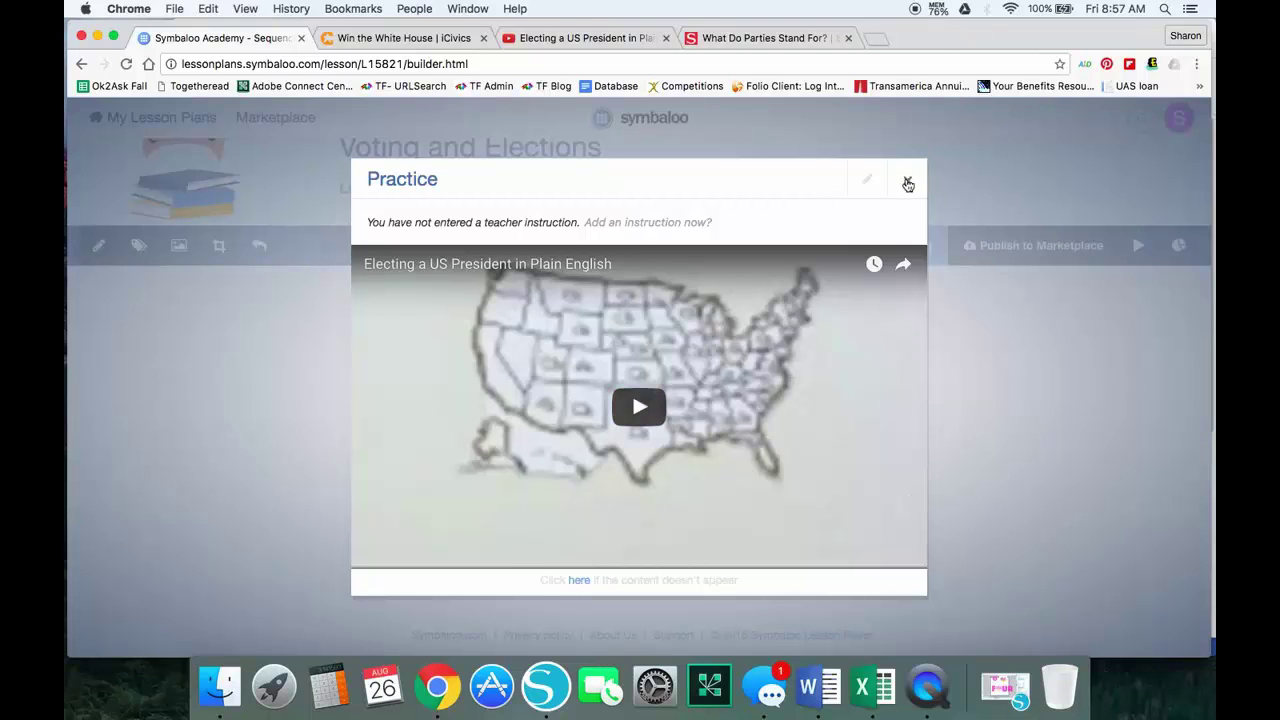
{"action": "left_click", "coordinate": [907, 184]}
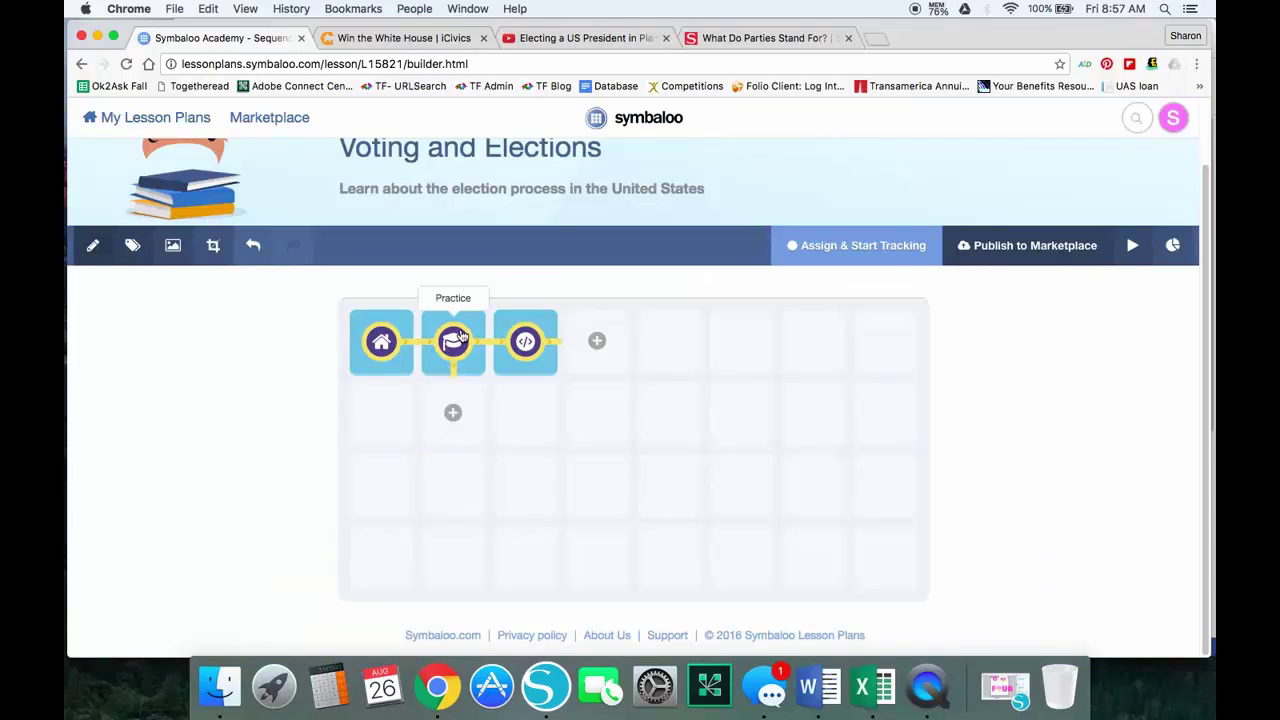
{"action": "left_click", "coordinate": [456, 391]}
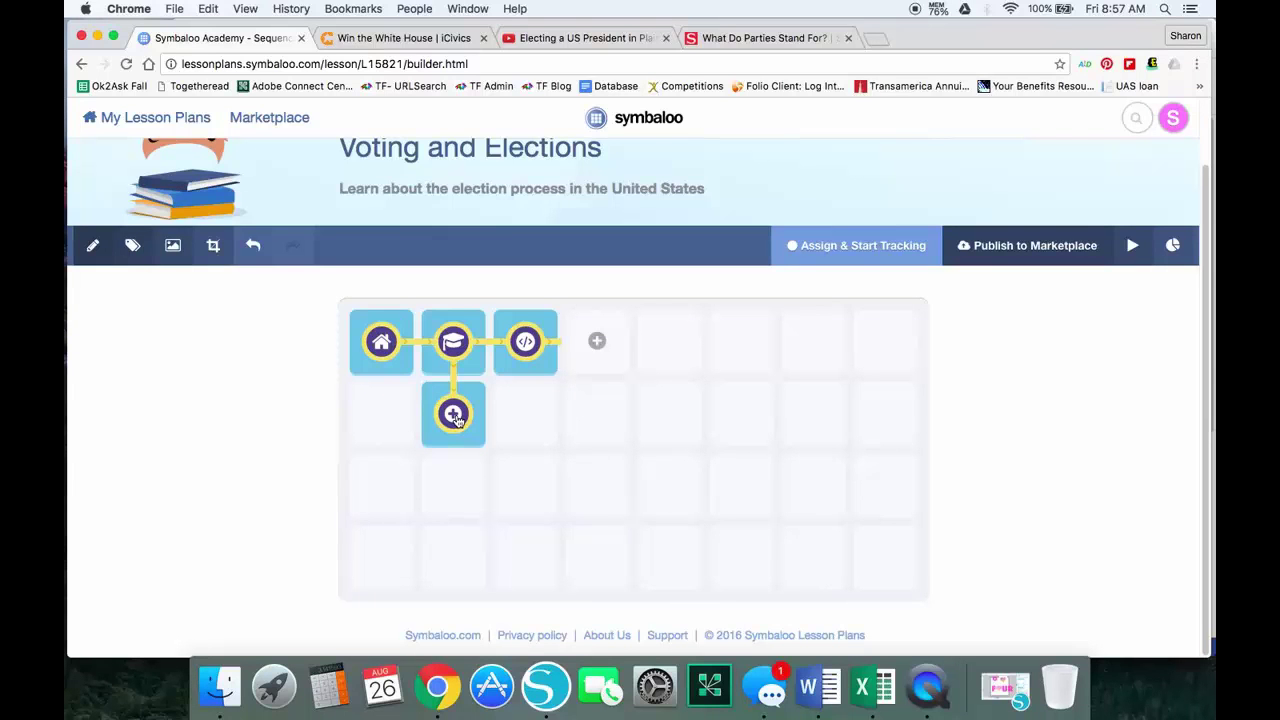
{"action": "left_click", "coordinate": [453, 414]}
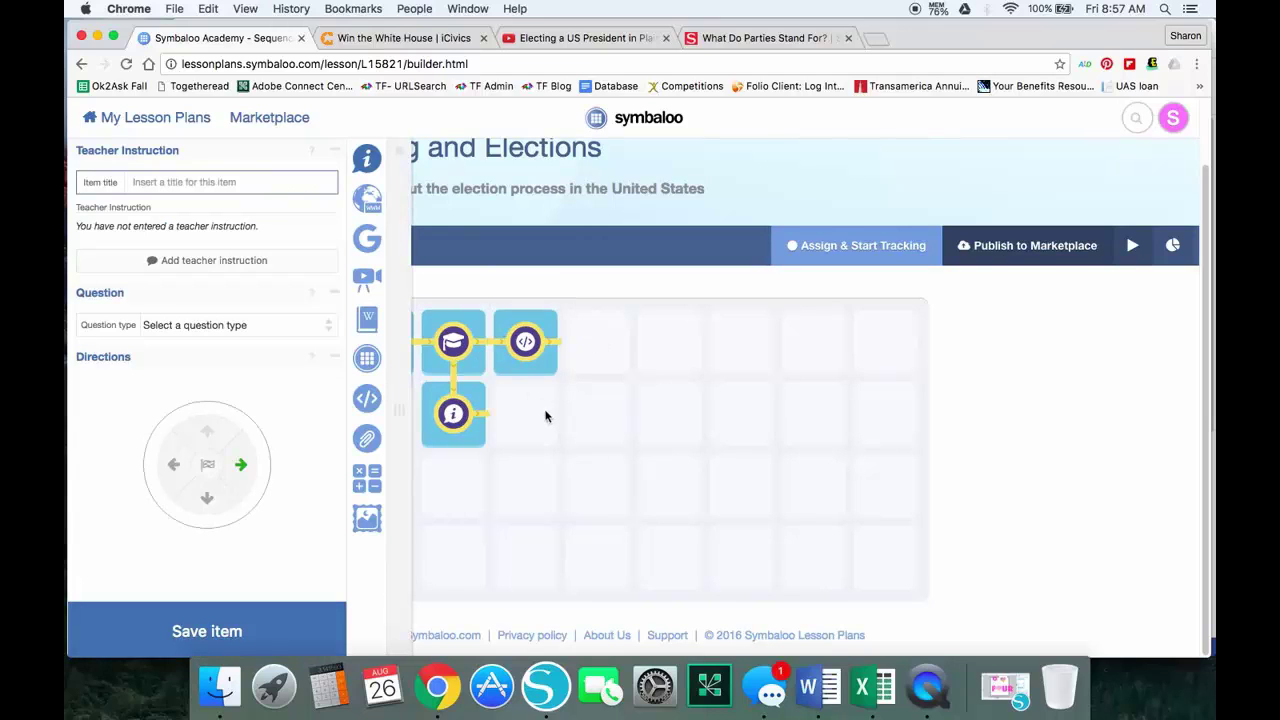
{"action": "left_click", "coordinate": [421, 40]}
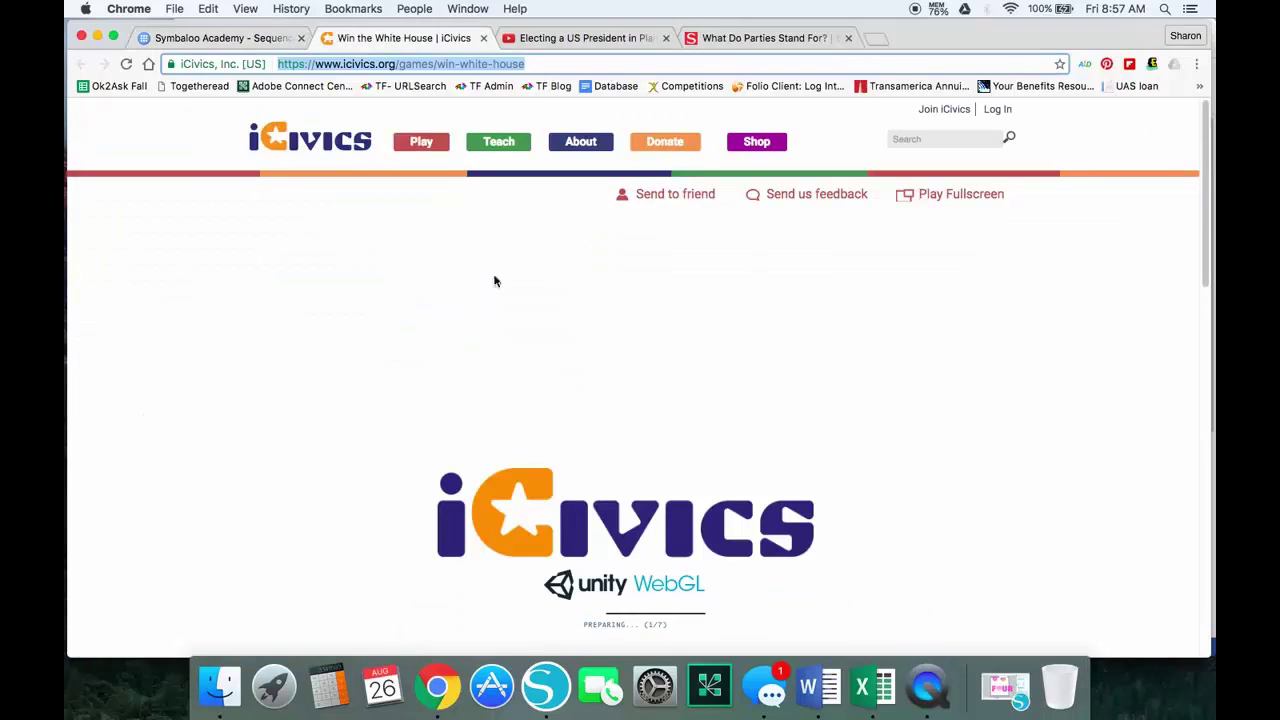
{"action": "right_click", "coordinate": [368, 66]}
{"action": "left_click", "coordinate": [400, 88]}
{"action": "left_click", "coordinate": [247, 40]}
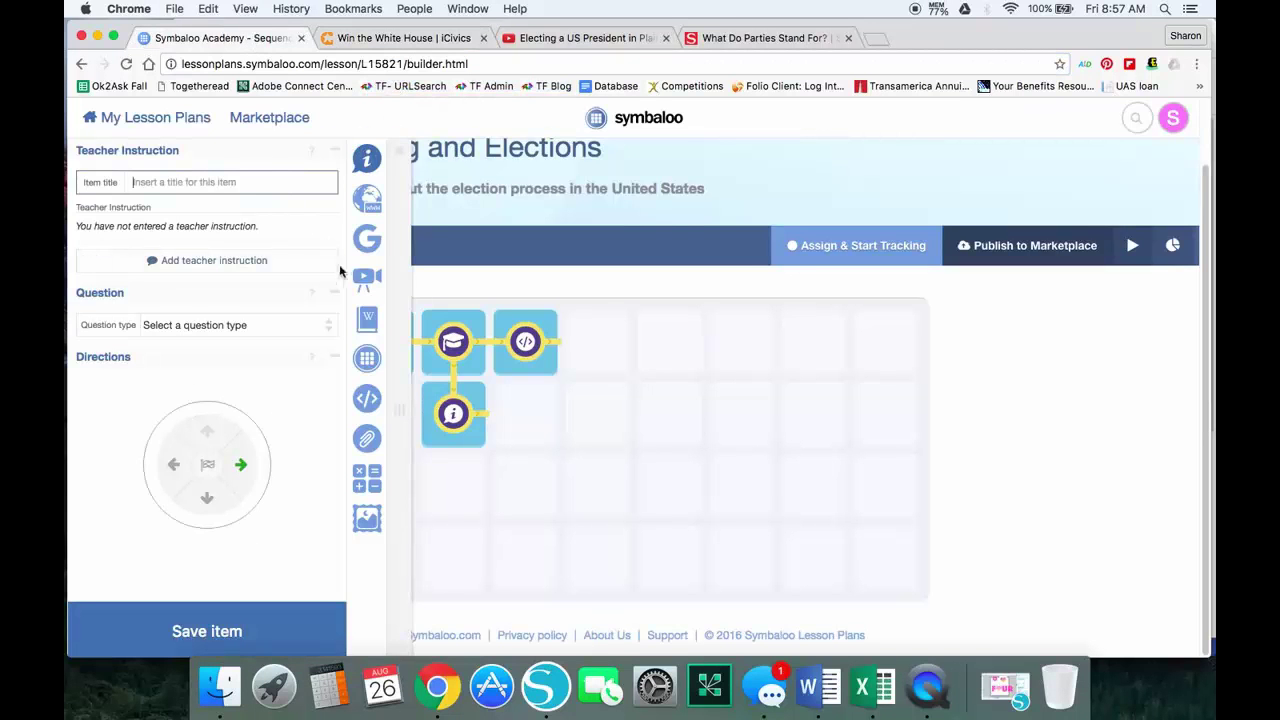
{"action": "left_click", "coordinate": [362, 203]}
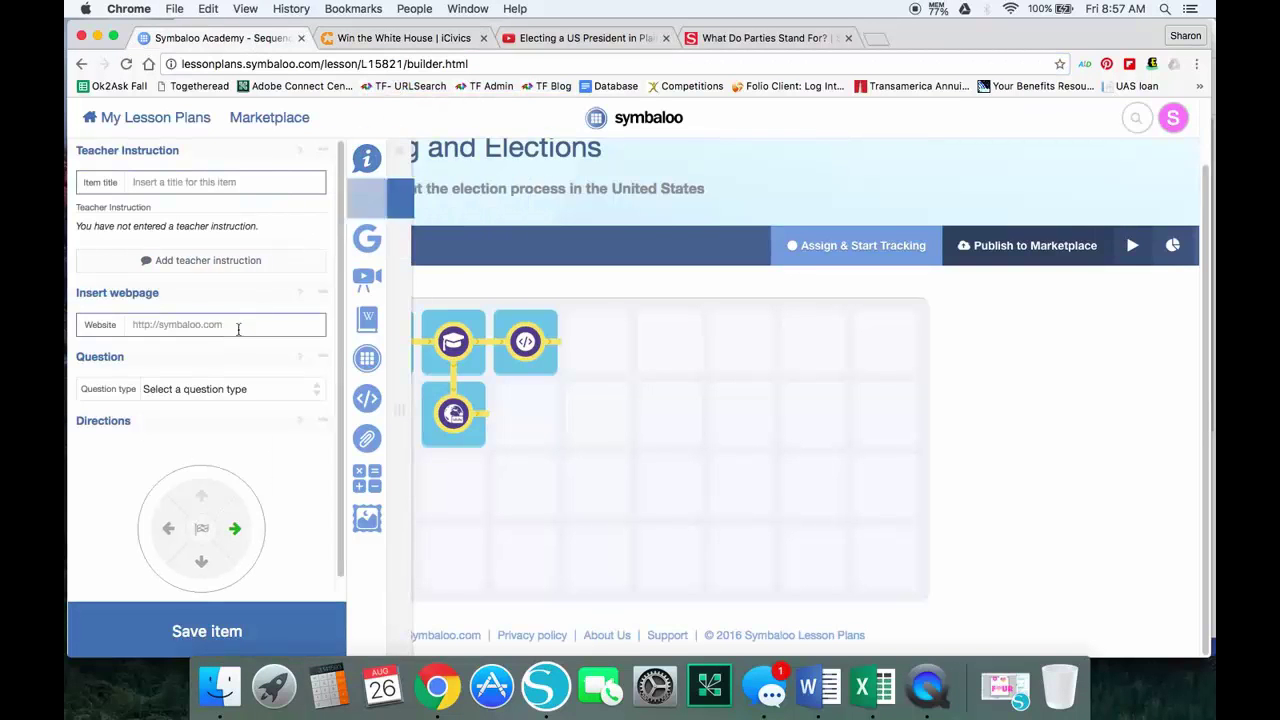
{"action": "right_click", "coordinate": [182, 321]}
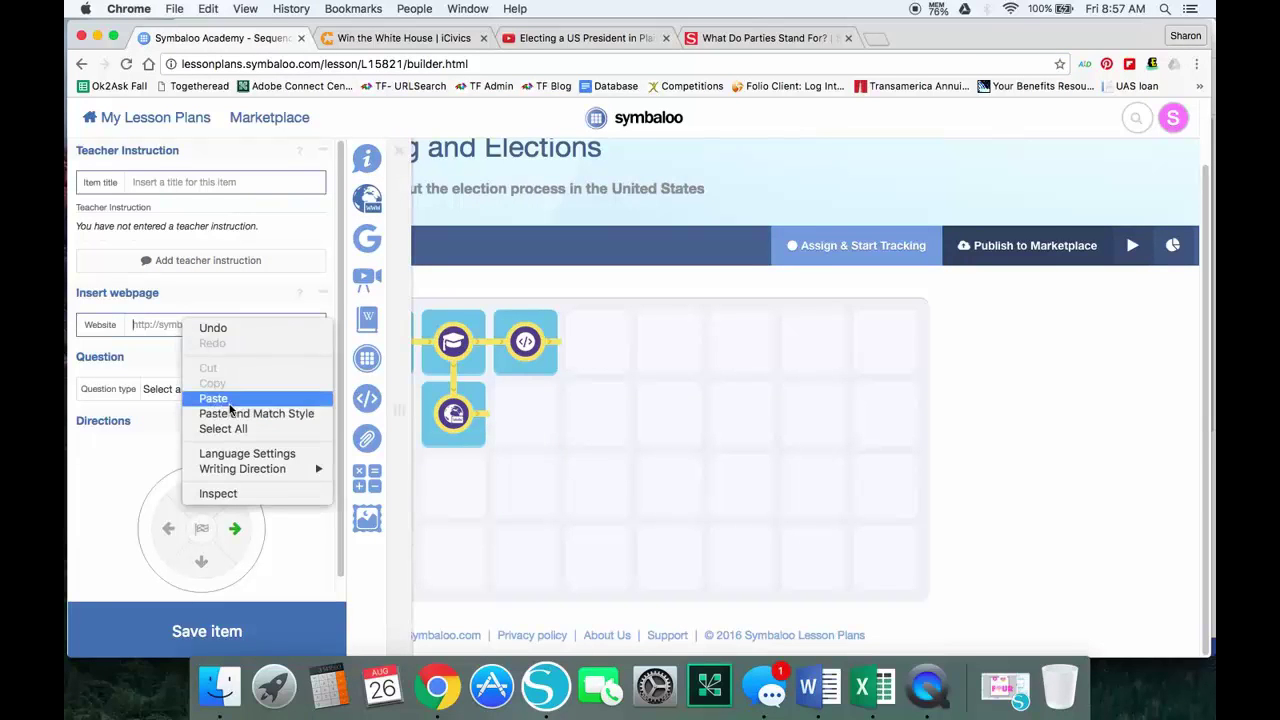
{"action": "left_click", "coordinate": [229, 400]}
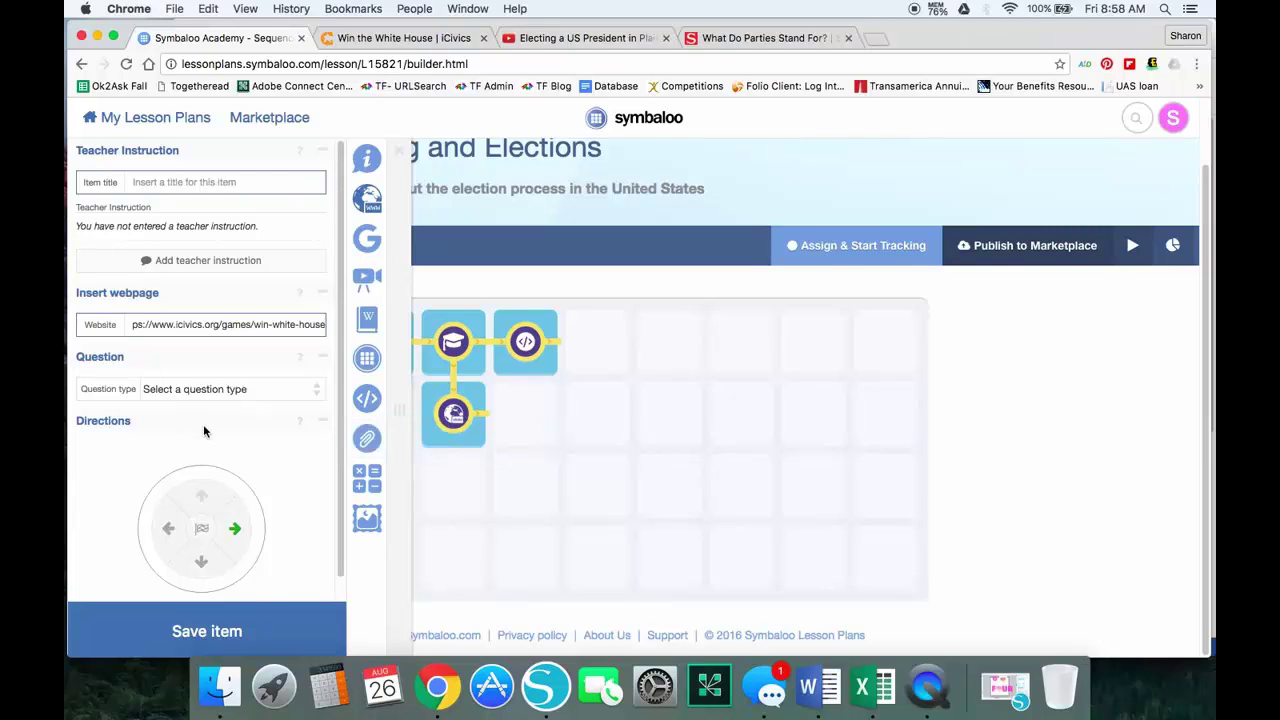
Title the iCivics game tile "Practice" and save the item
{"action": "left_click", "coordinate": [203, 638]}
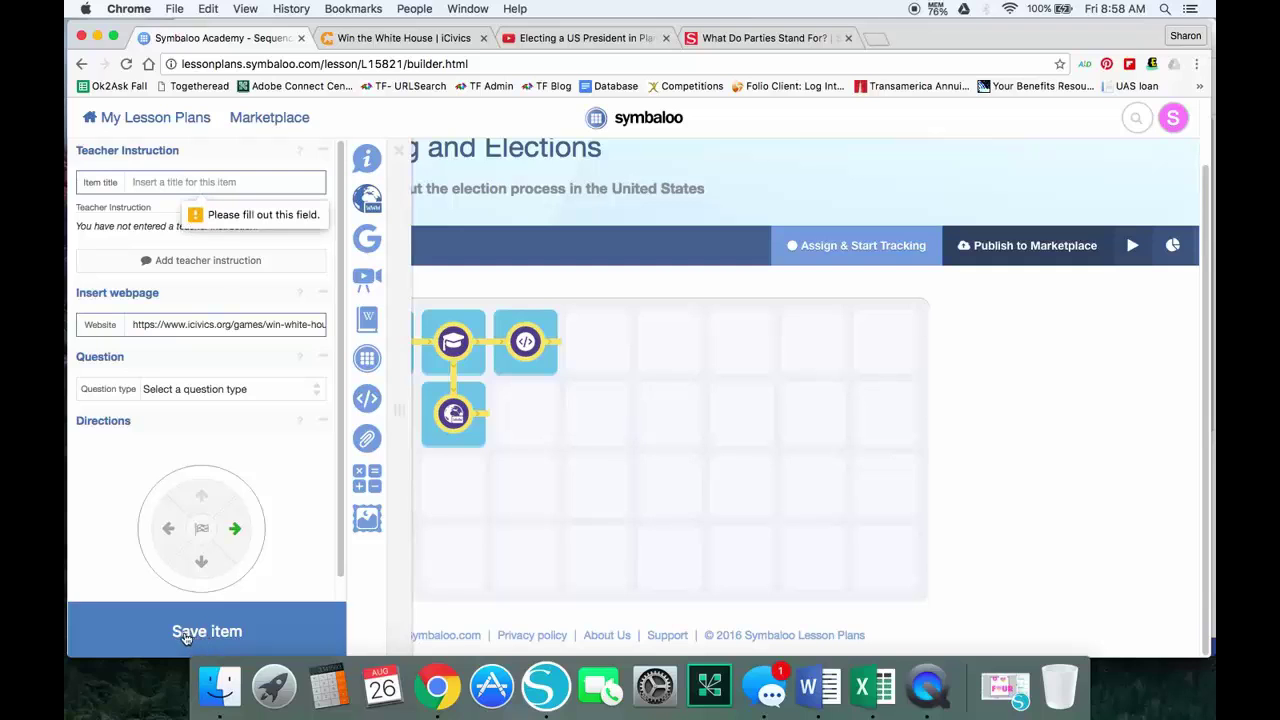
{"action": "type", "text": "Practice"}
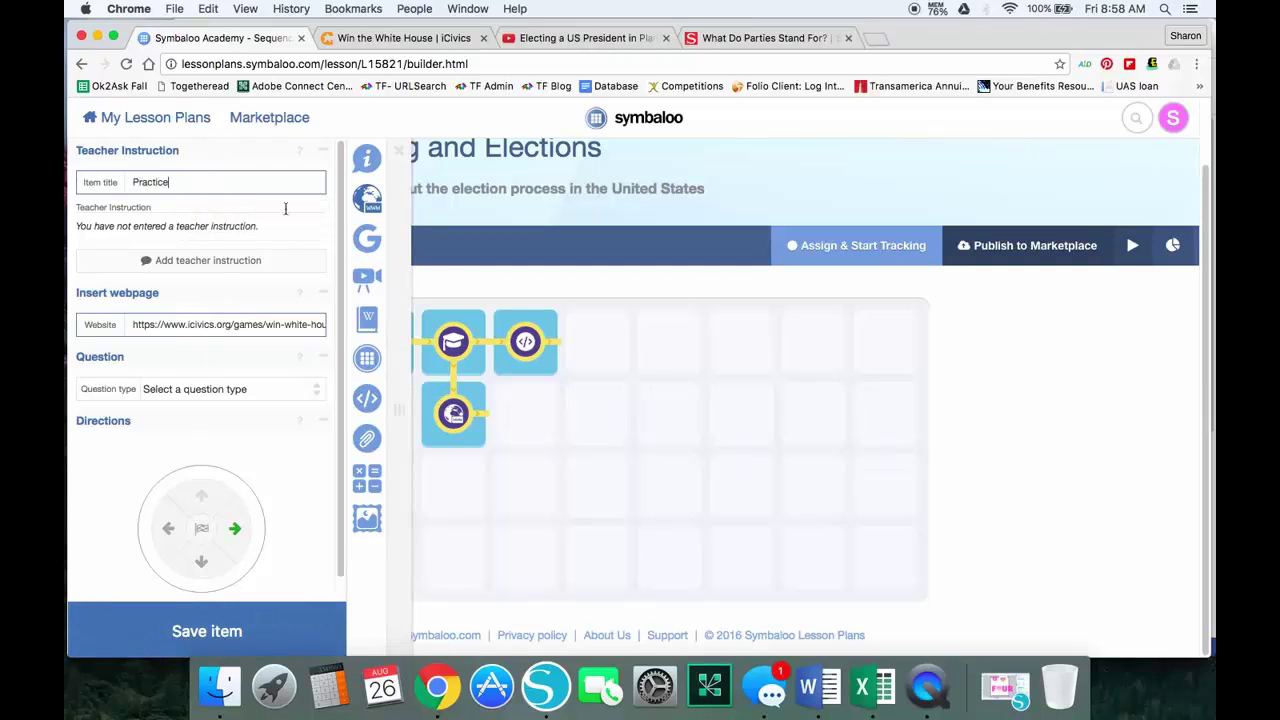
{"action": "left_click", "coordinate": [224, 626]}
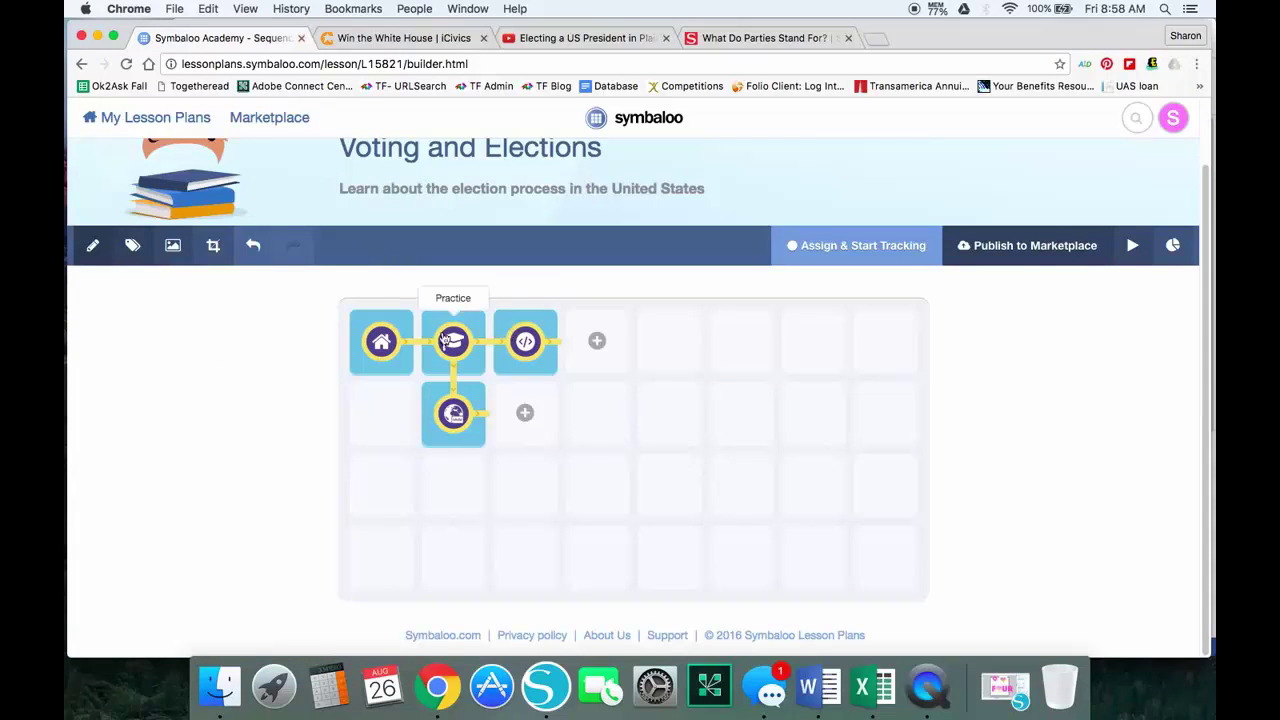
{"action": "left_click_drag", "start_coordinate": [453, 413], "coordinate": [499, 414]}
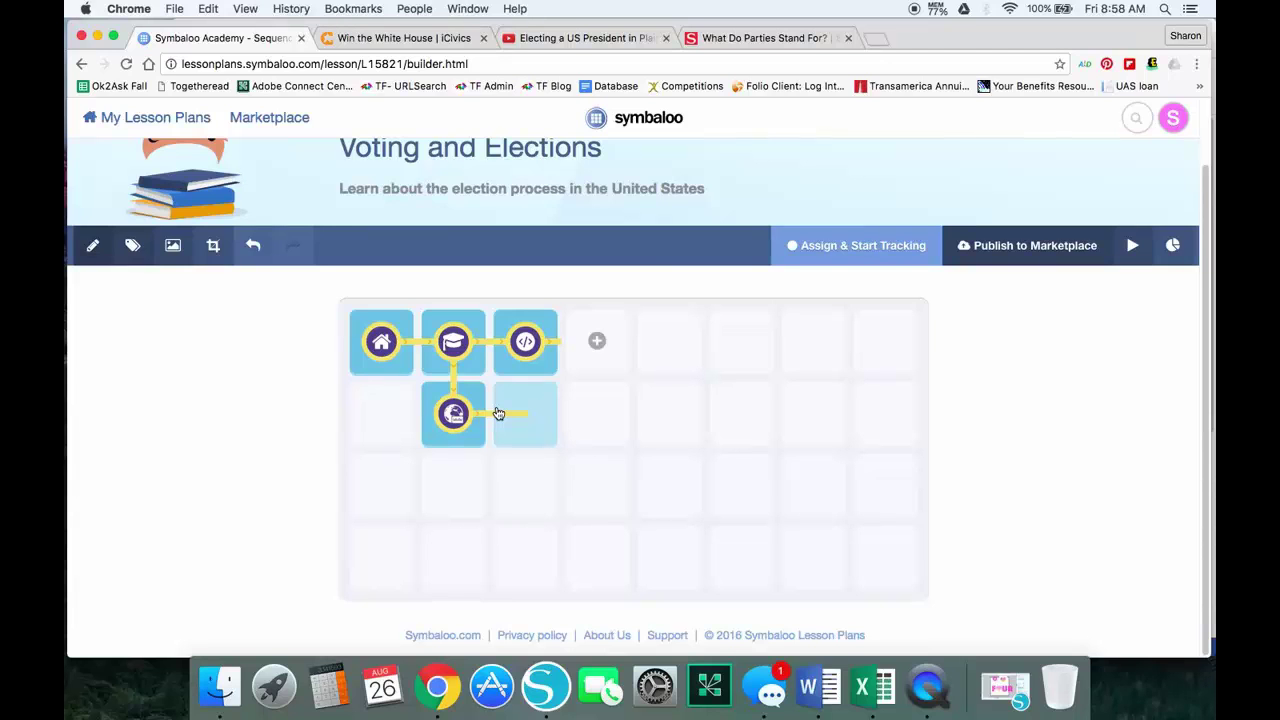
{"action": "left_click_drag", "start_coordinate": [499, 414], "coordinate": [505, 412]}
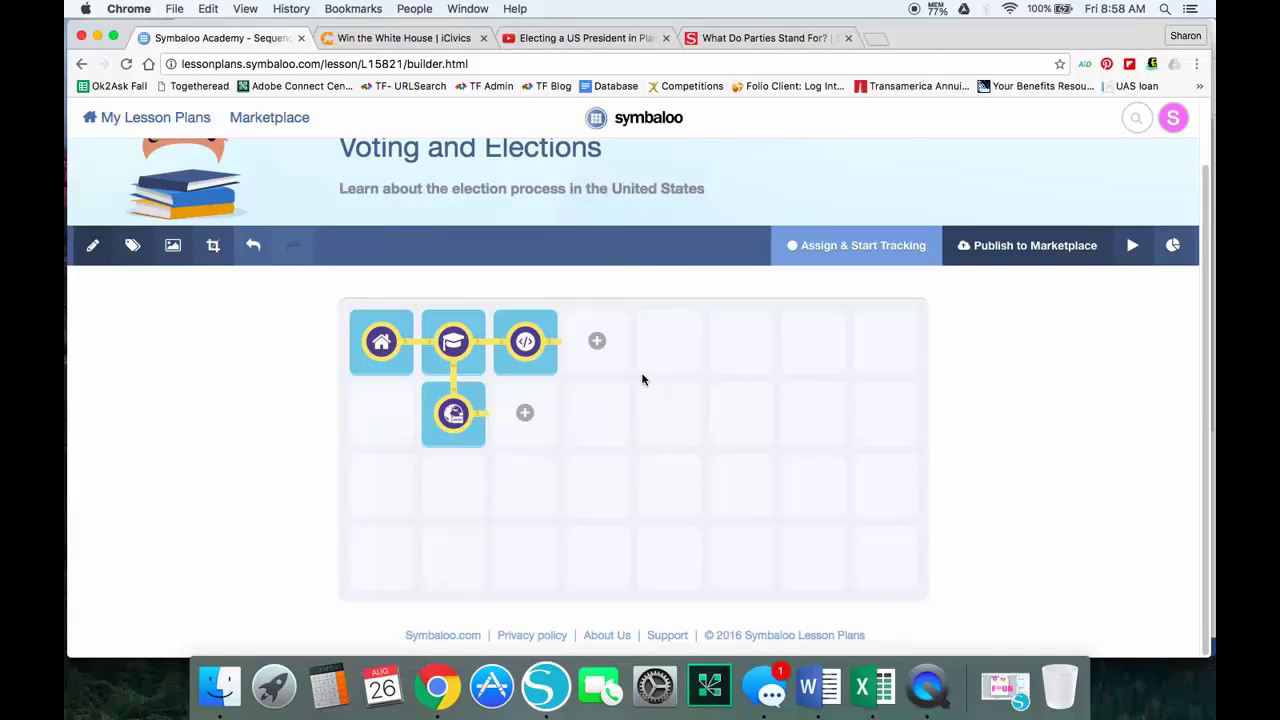
Reopen the YouTube video tile for editing, redirect its outgoing path downward instead of rightward, and save the item
{"action": "left_click", "coordinate": [527, 358]}
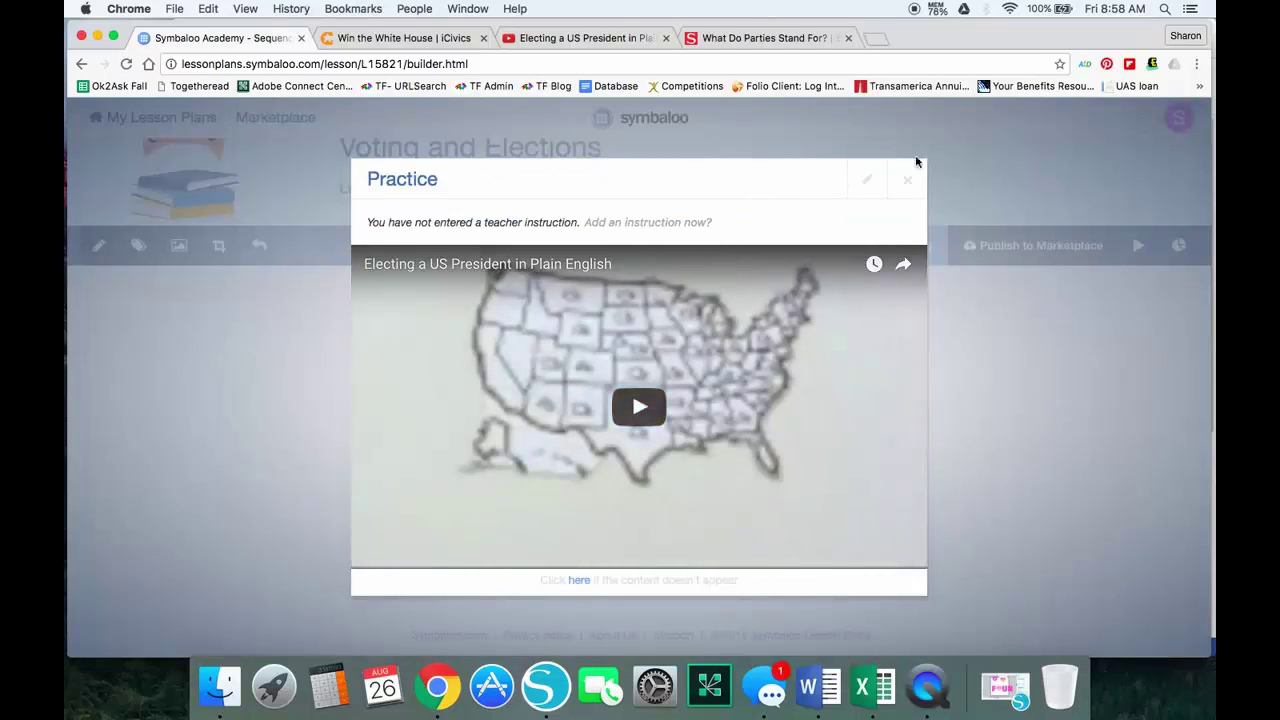
{"action": "left_click", "coordinate": [869, 183]}
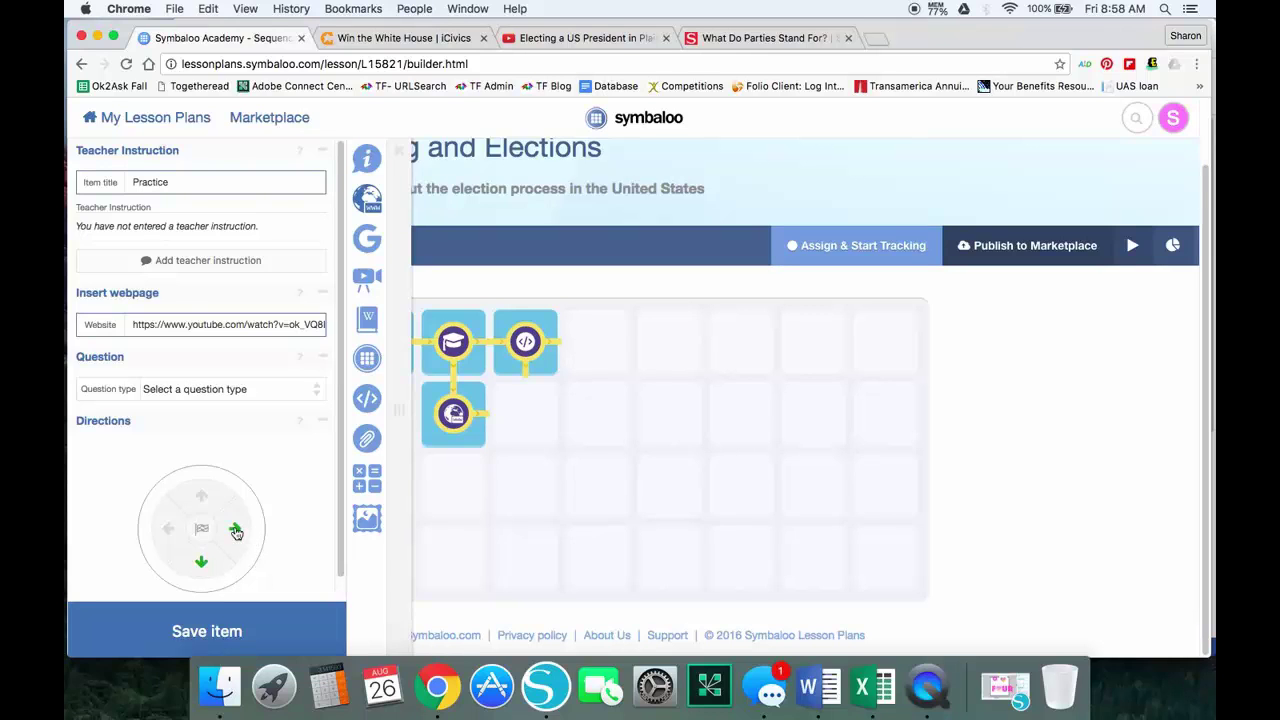
{"action": "left_click", "coordinate": [221, 634]}
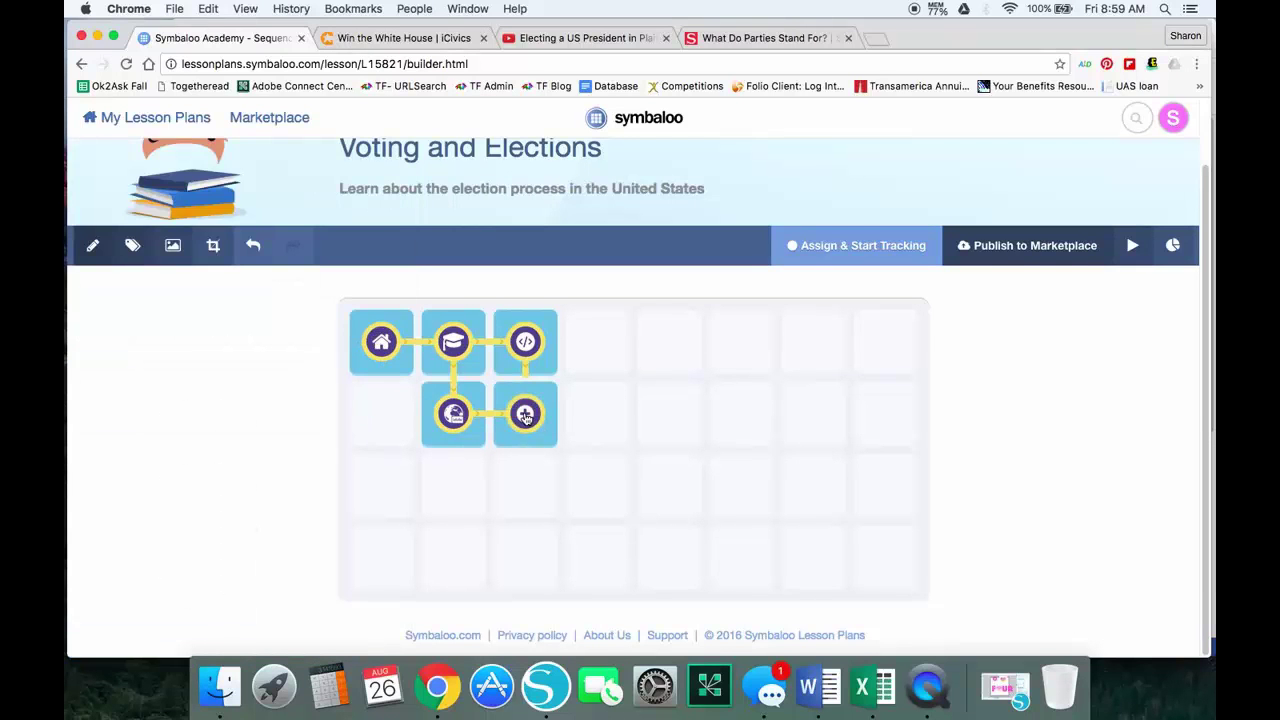
Add a tile where the video and game paths meet and title it "Practice"
{"action": "left_click", "coordinate": [525, 418]}
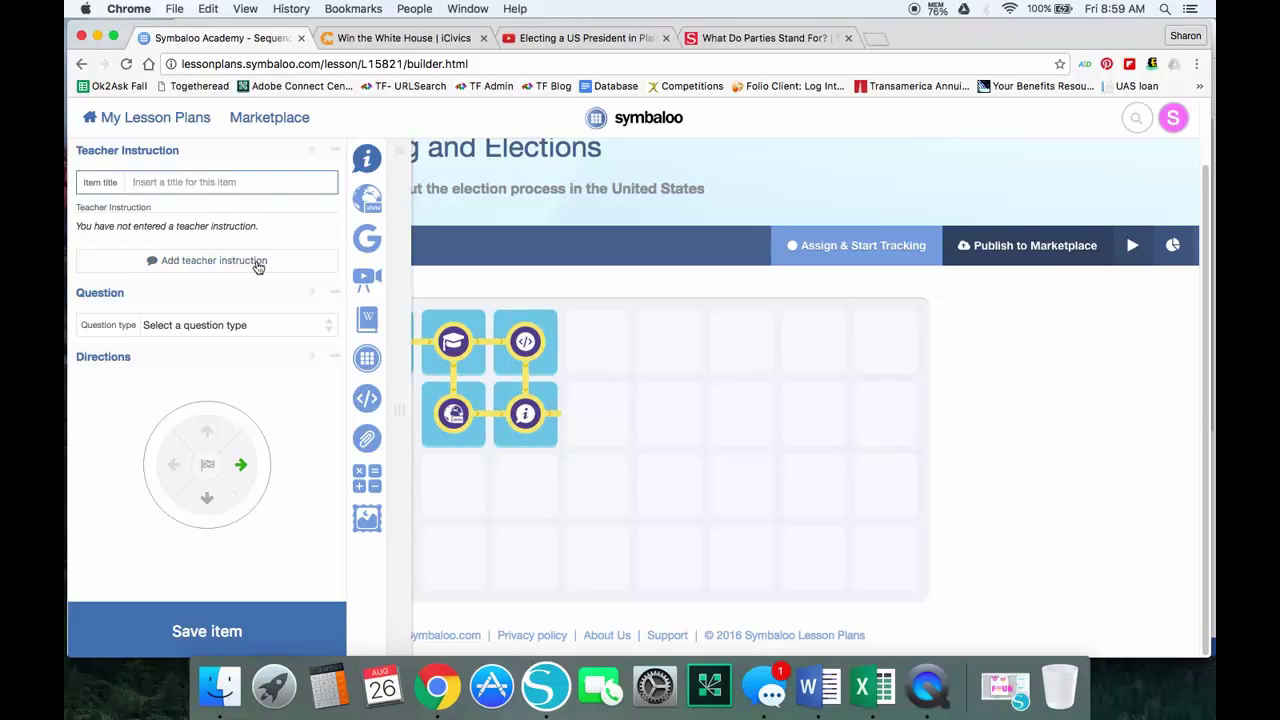
{"action": "type", "text": "Practice"}
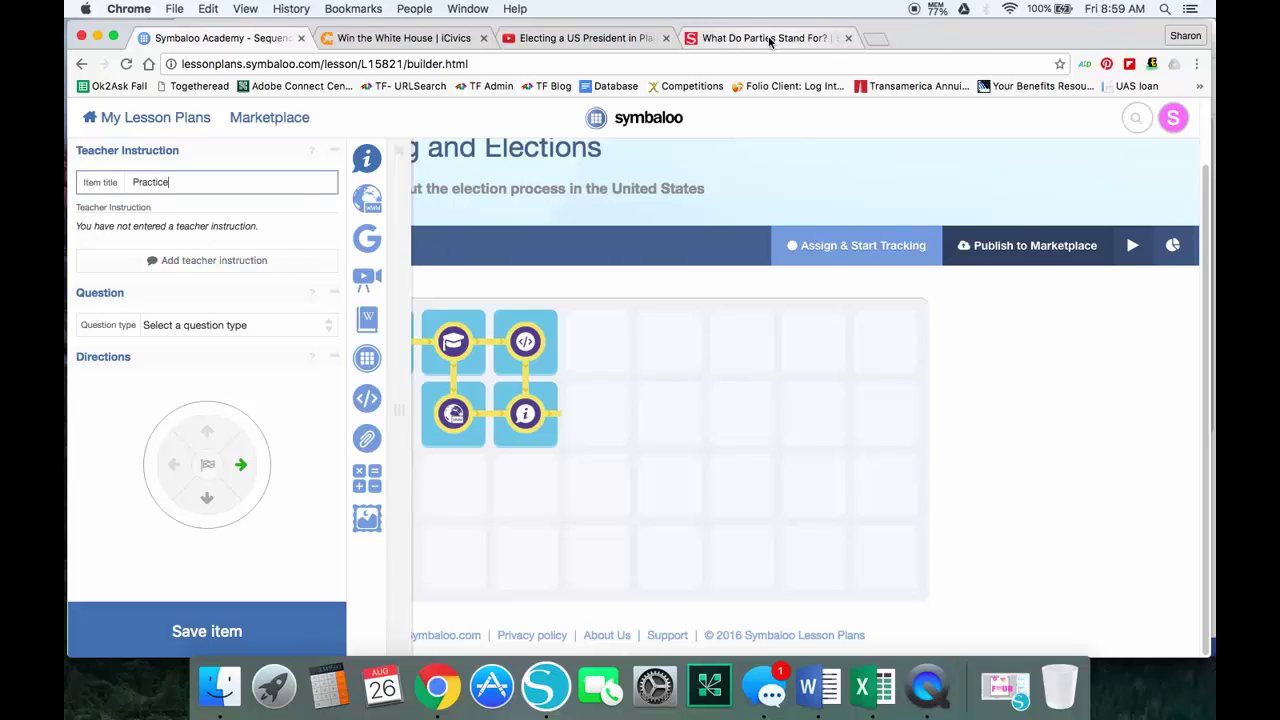
Link the new tile as a webpage to the Scholastic article "What Do Parties Stand For?", add a downward path and save the item
{"action": "left_click", "coordinate": [769, 38]}
{"action": "left_click", "coordinate": [340, 62]}
{"action": "right_click", "coordinate": [338, 66]}
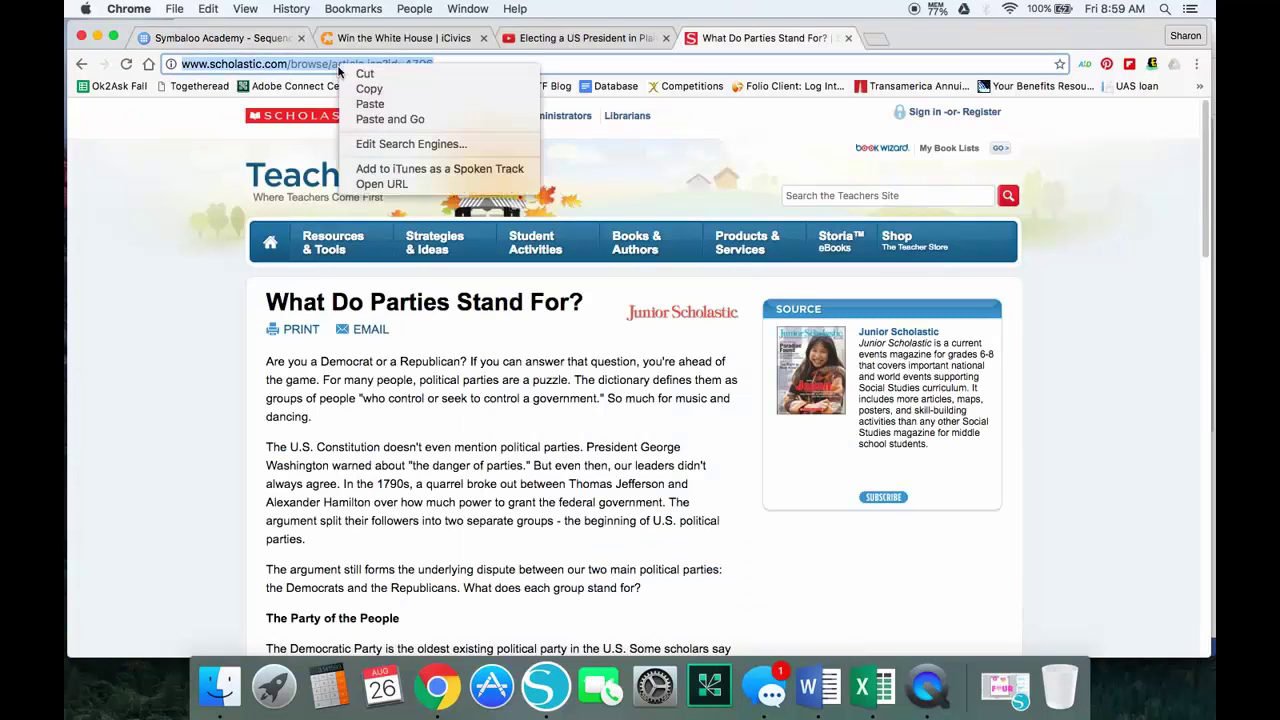
{"action": "left_click", "coordinate": [366, 89]}
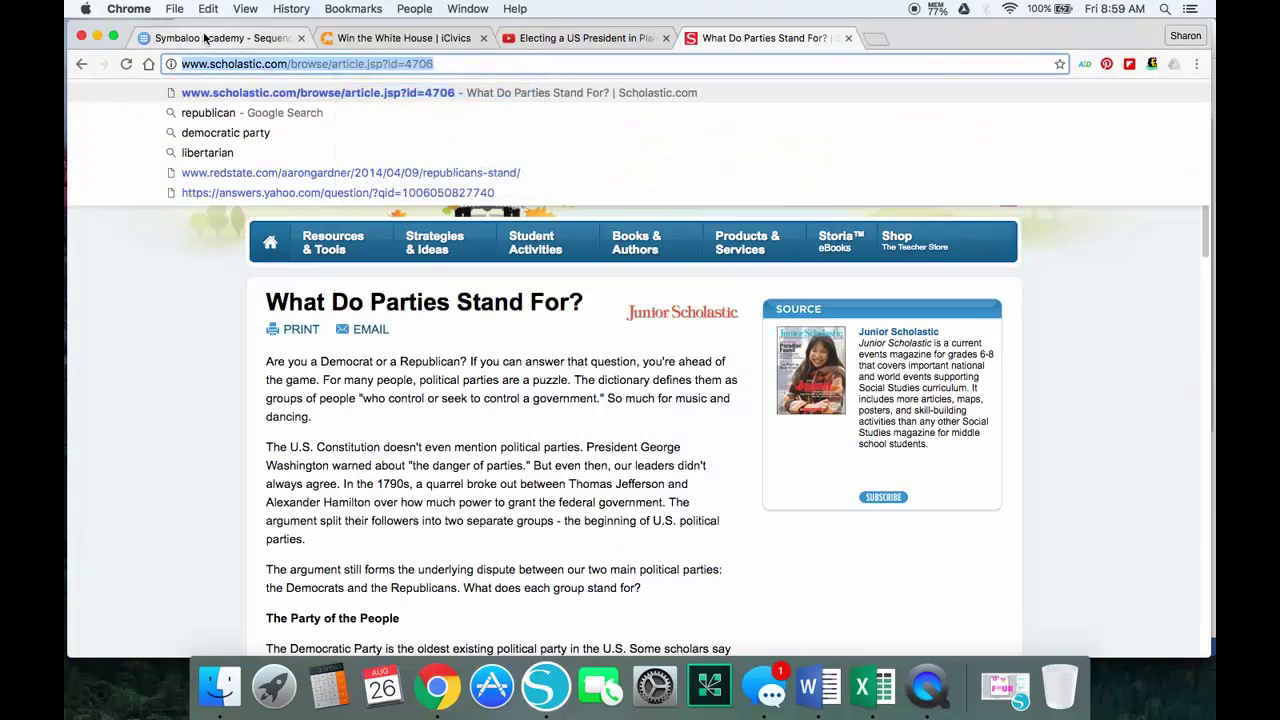
{"action": "left_click", "coordinate": [204, 38]}
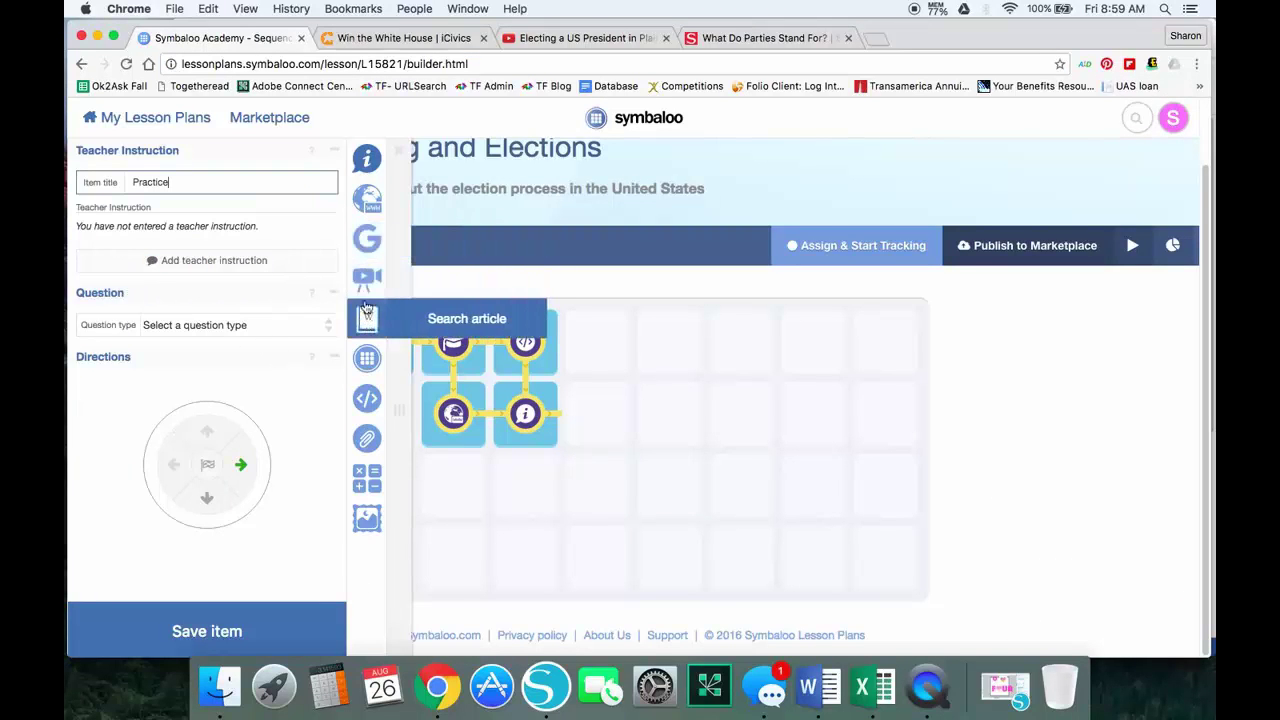
{"action": "left_click", "coordinate": [367, 197]}
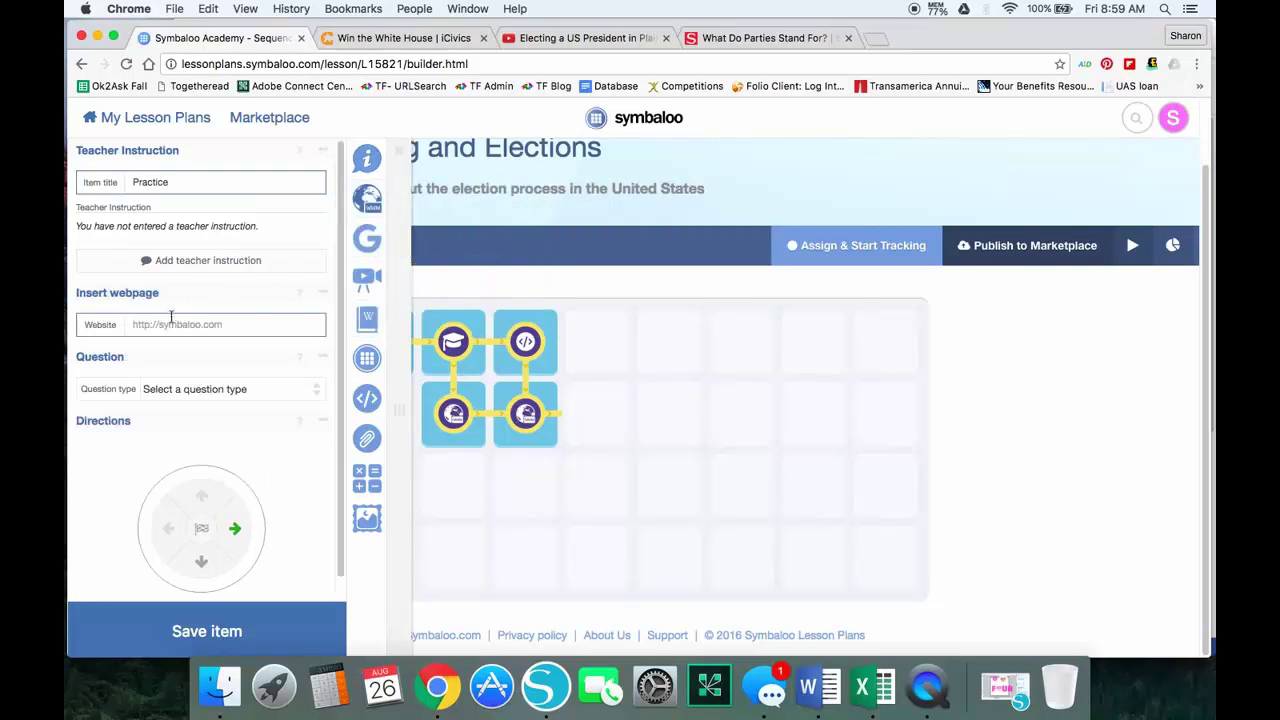
{"action": "right_click", "coordinate": [160, 326]}
{"action": "left_click", "coordinate": [196, 403]}
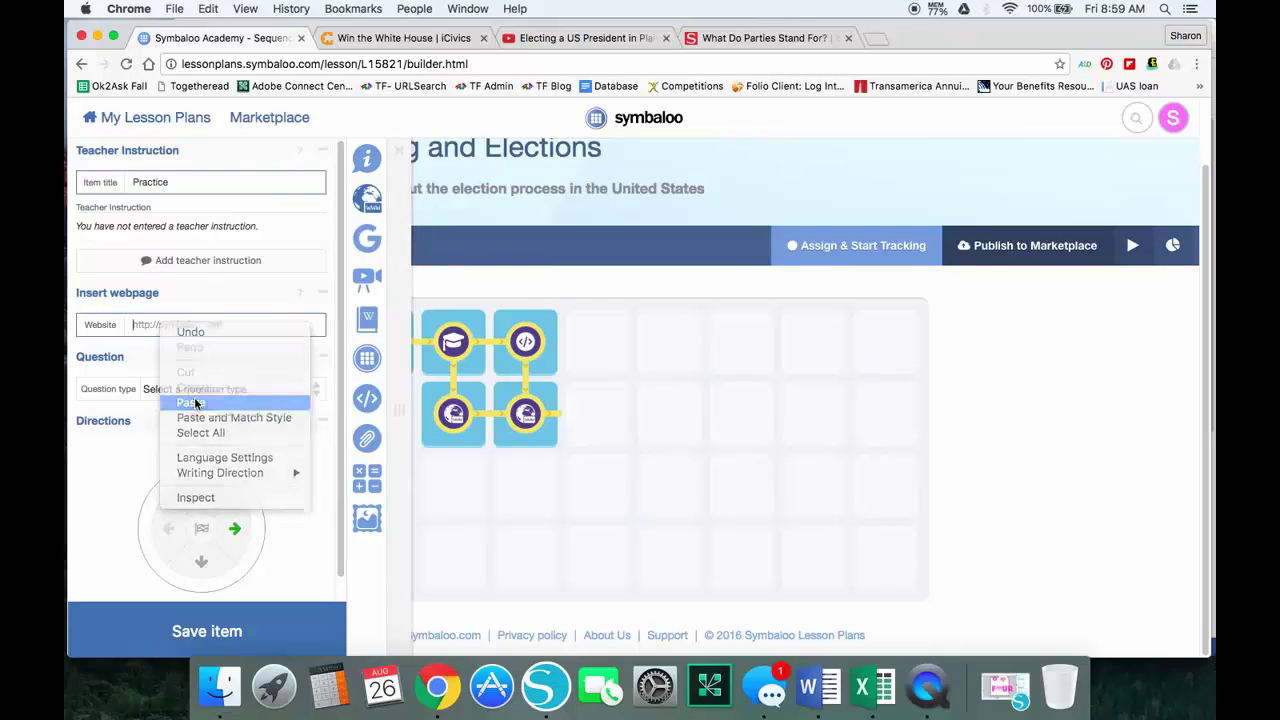
{"action": "left_click", "coordinate": [201, 562]}
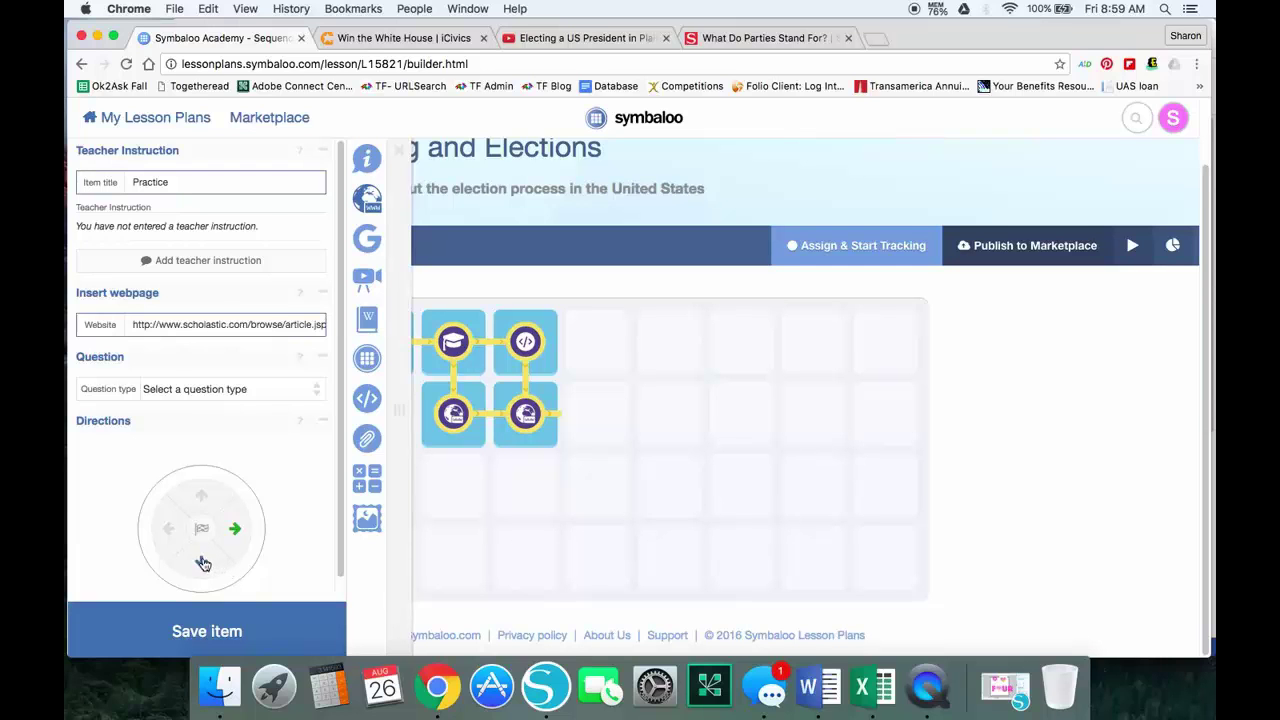
{"action": "left_click", "coordinate": [206, 631]}
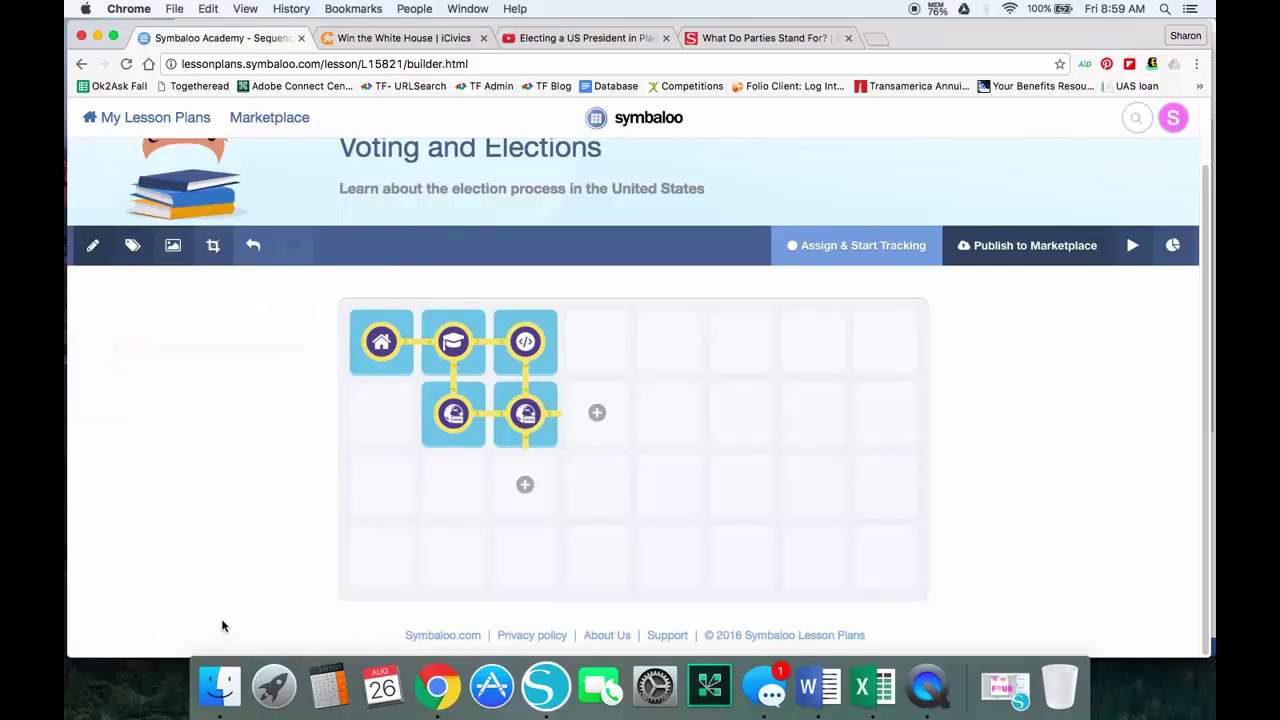
Preview the YouTube video tile and the iCivics game tile, closing each preview
{"action": "left_click", "coordinate": [530, 343]}
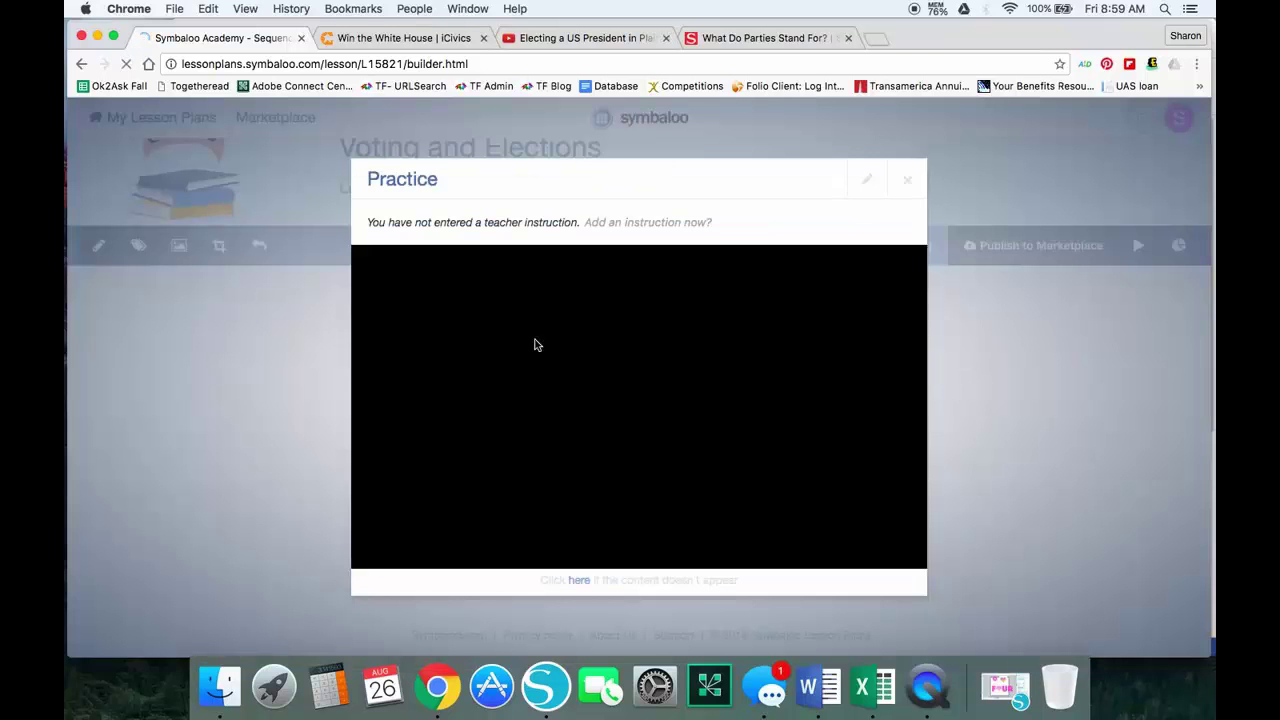
{"action": "left_click", "coordinate": [907, 182]}
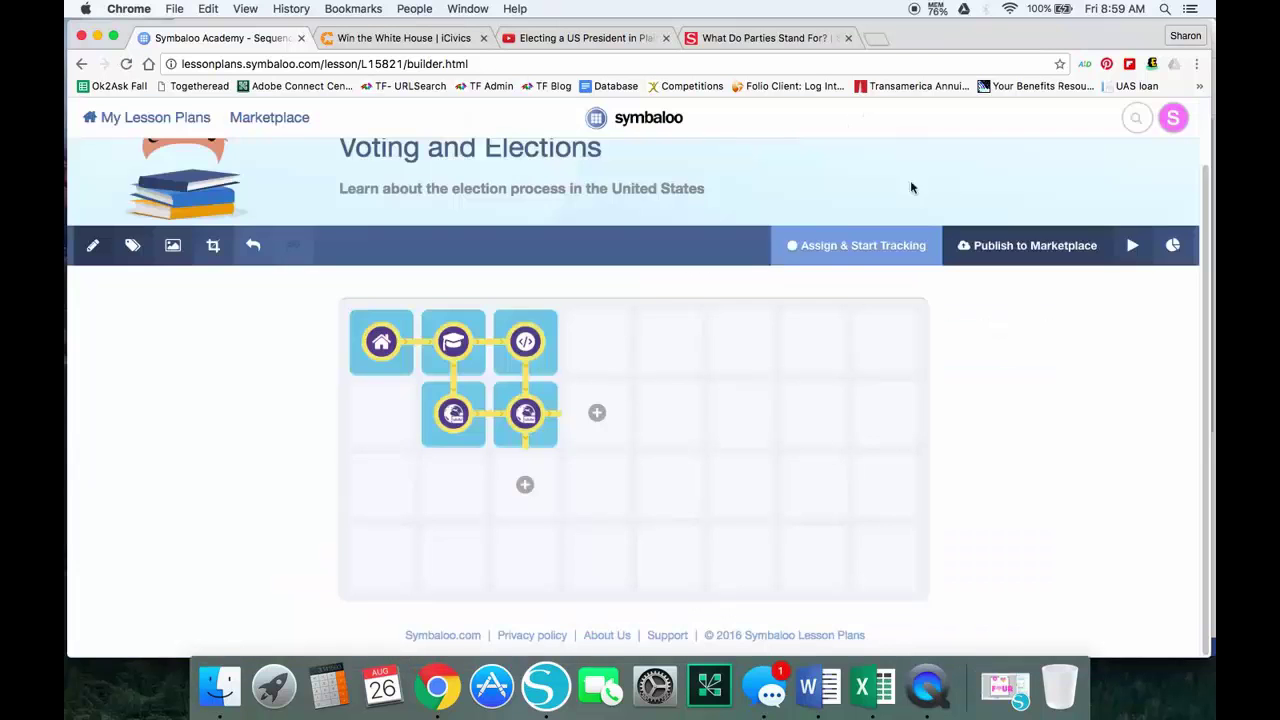
{"action": "left_click", "coordinate": [469, 418]}
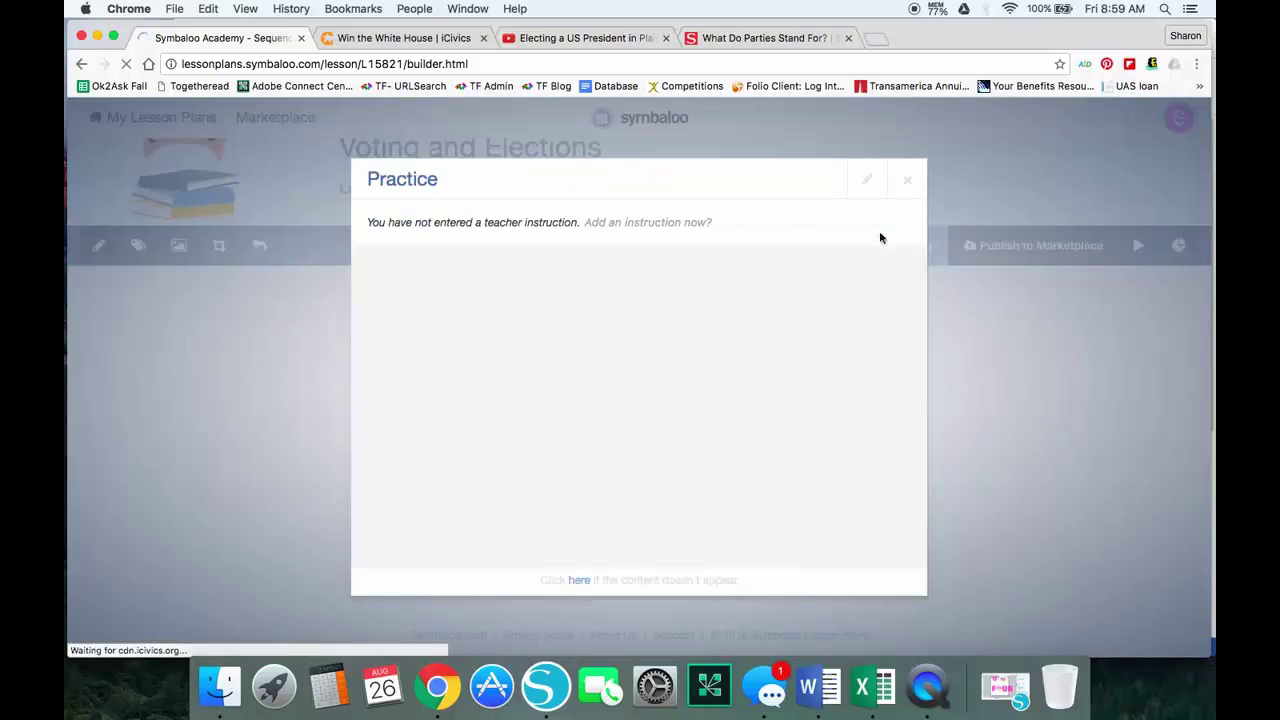
{"action": "left_click", "coordinate": [907, 181]}
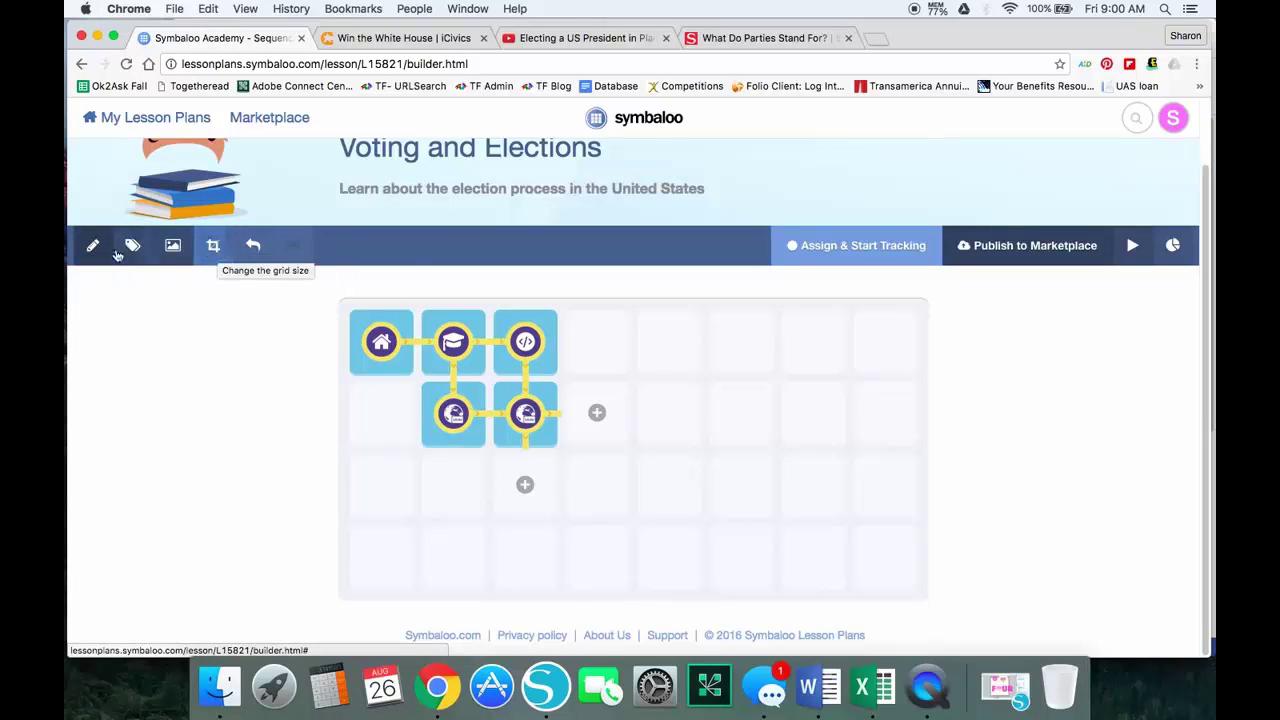
Review the lesson plan's title, objectives and duration settings, and its grade and subject category options
{"action": "left_click", "coordinate": [94, 248]}
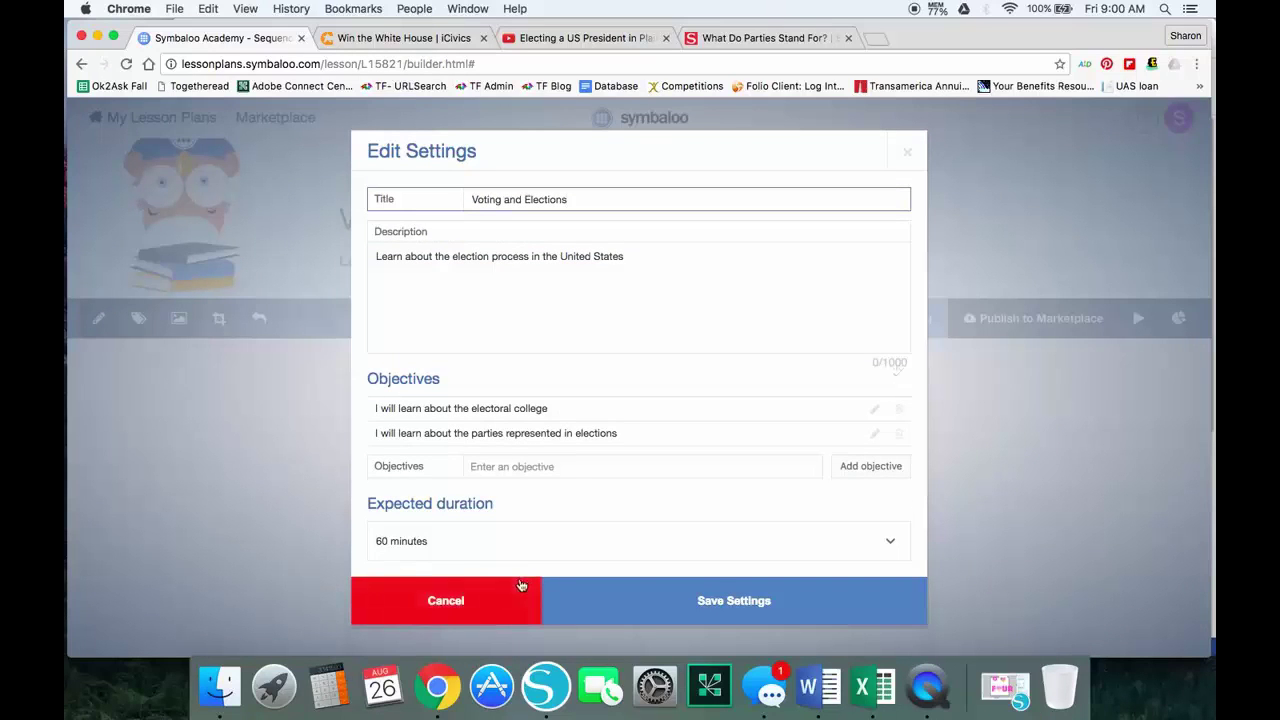
{"action": "left_click", "coordinate": [602, 607]}
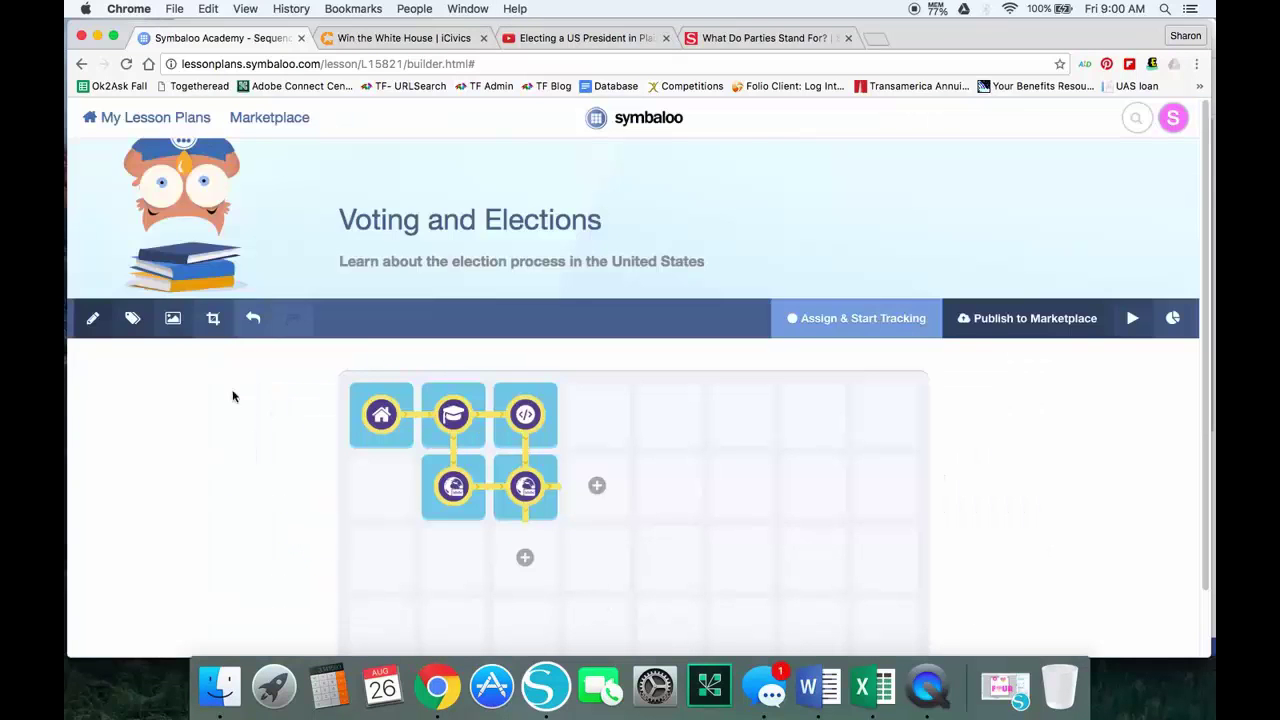
{"action": "left_click", "coordinate": [140, 325]}
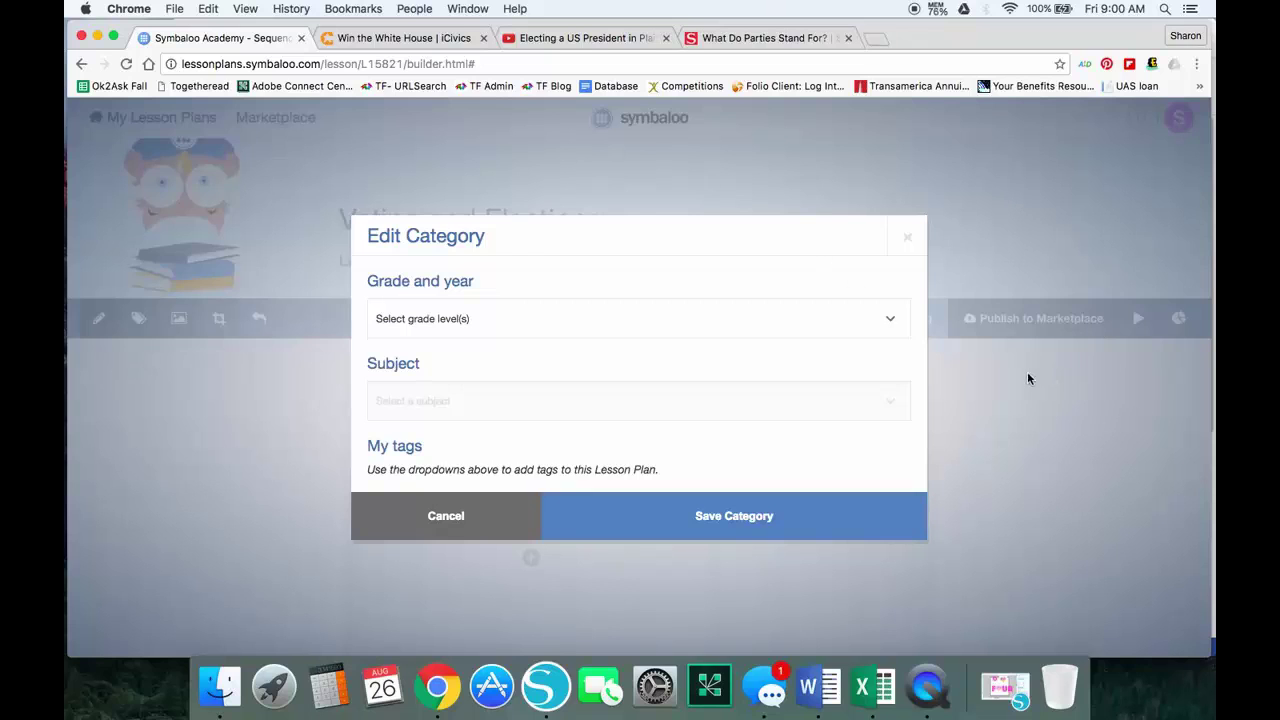
{"action": "left_click", "coordinate": [908, 240]}
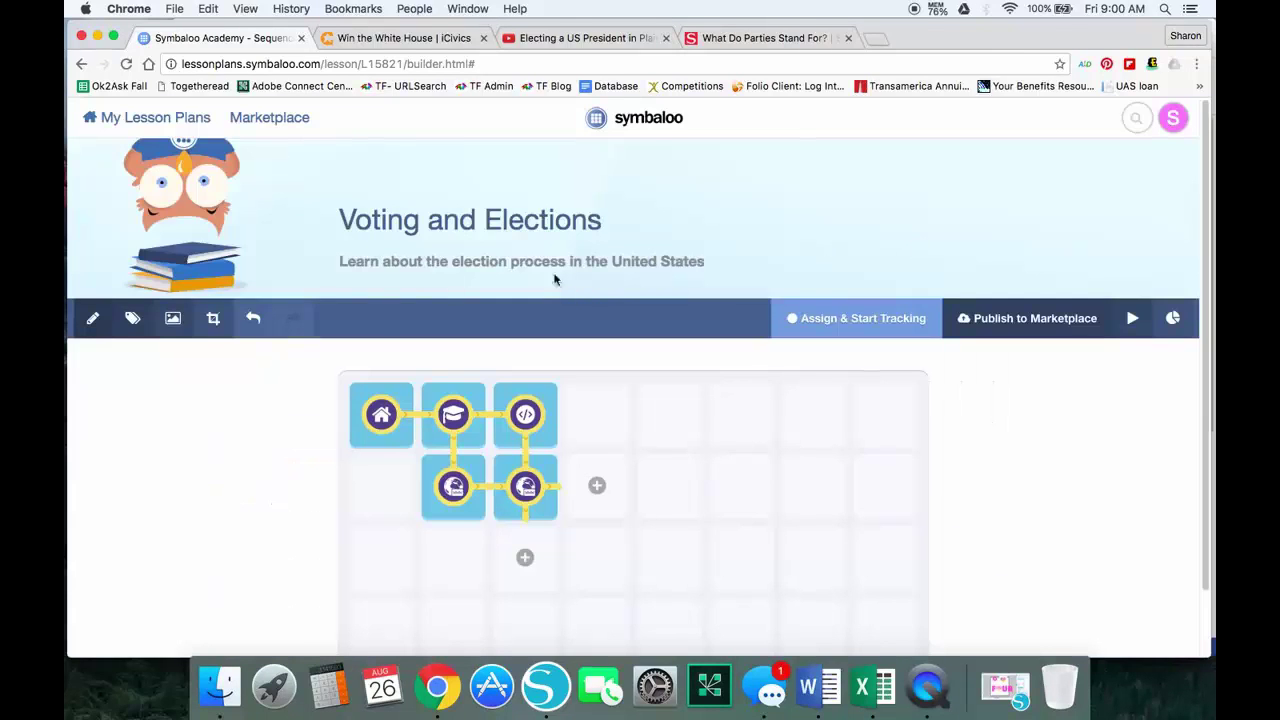
Set the lesson's theme to an uploaded image, united_states_of_america_texture.gif from the Desktop, save it and close the lesson preview
{"action": "left_click", "coordinate": [174, 319]}
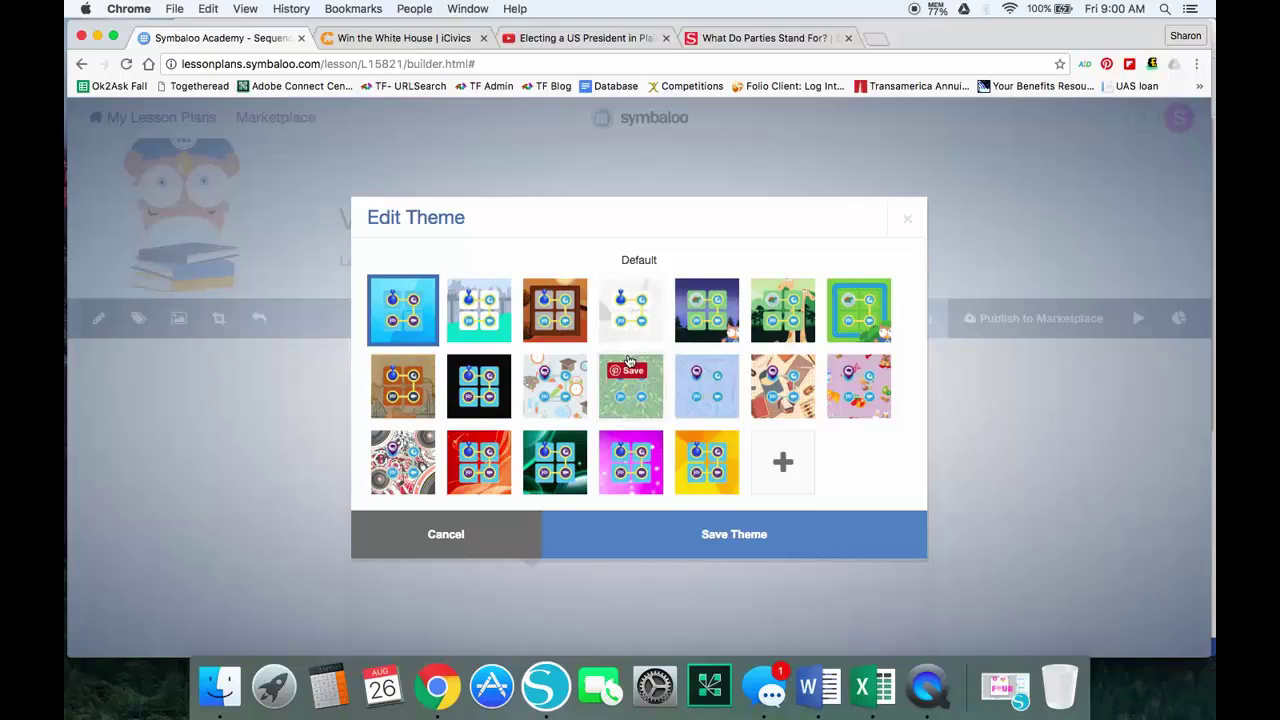
{"action": "left_click", "coordinate": [779, 464]}
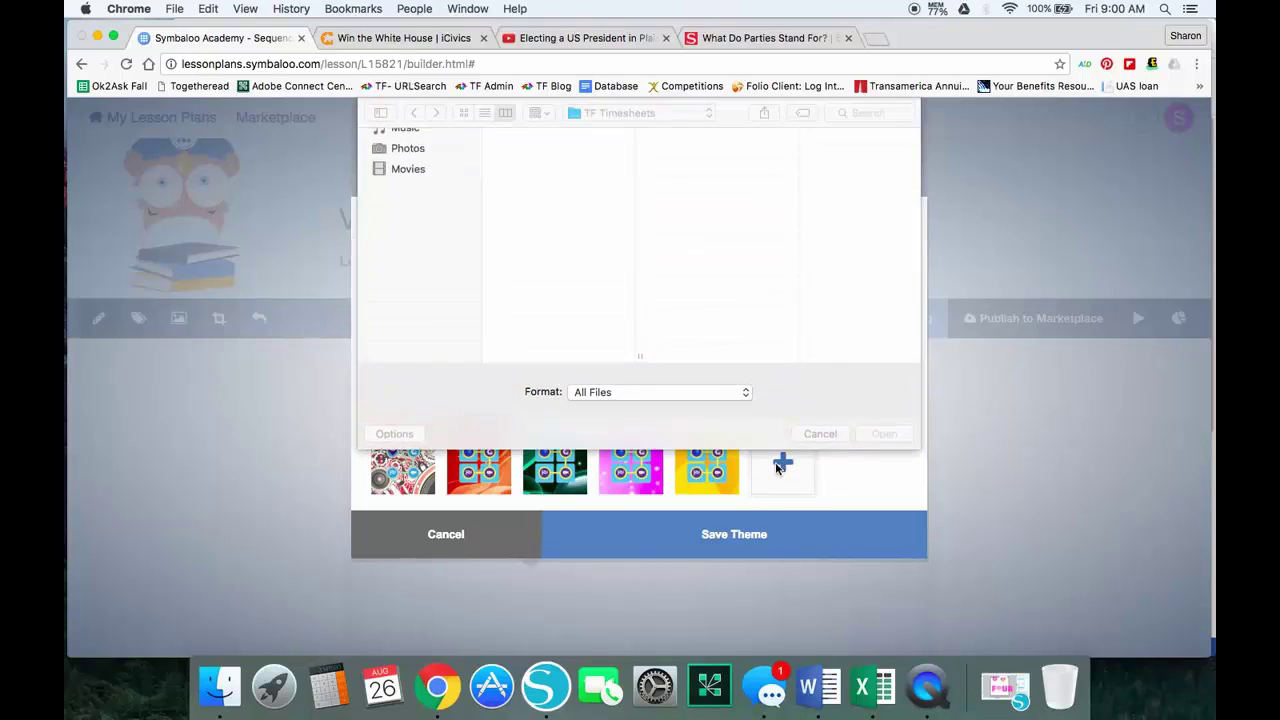
{"action": "left_click", "coordinate": [413, 222]}
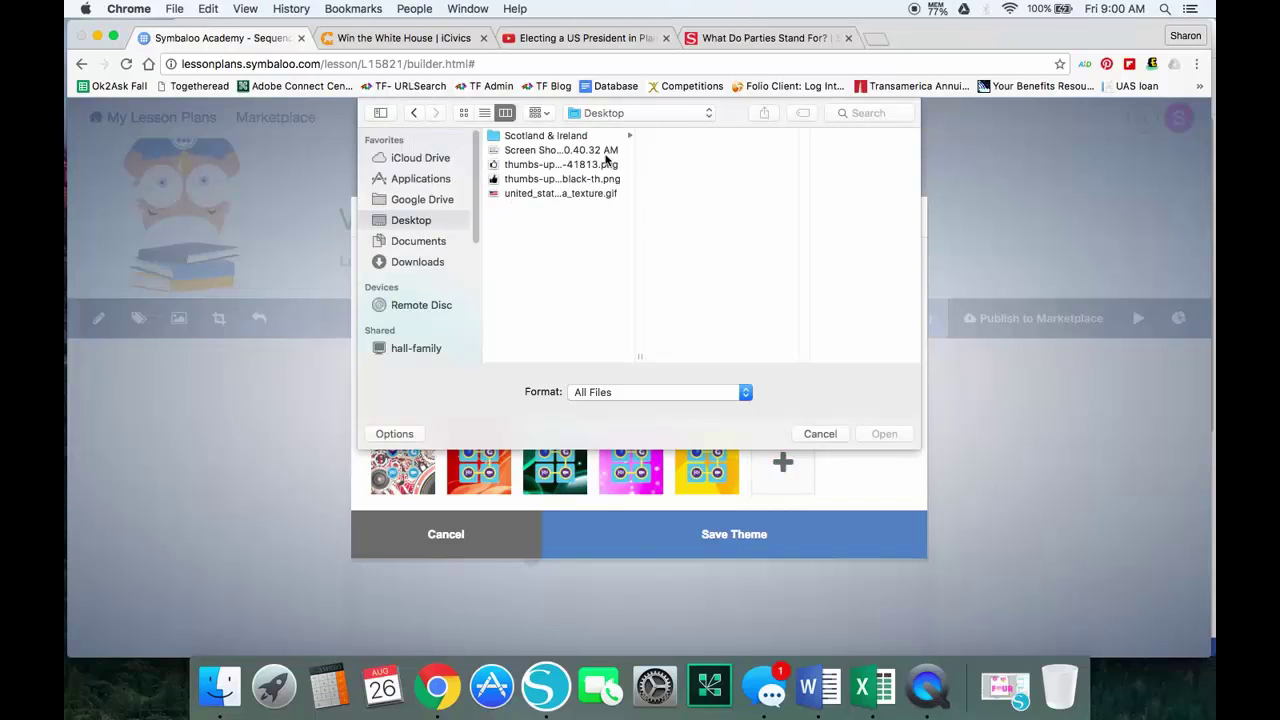
{"action": "left_click", "coordinate": [575, 193]}
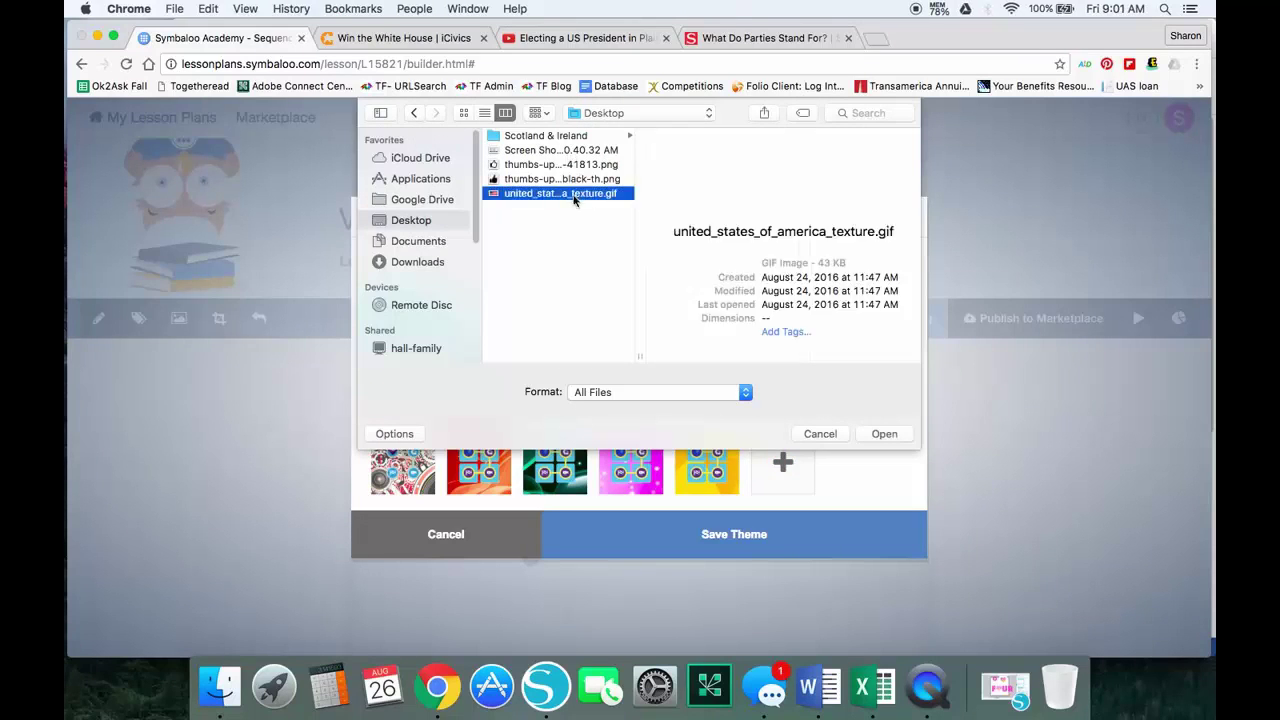
{"action": "left_click", "coordinate": [885, 434]}
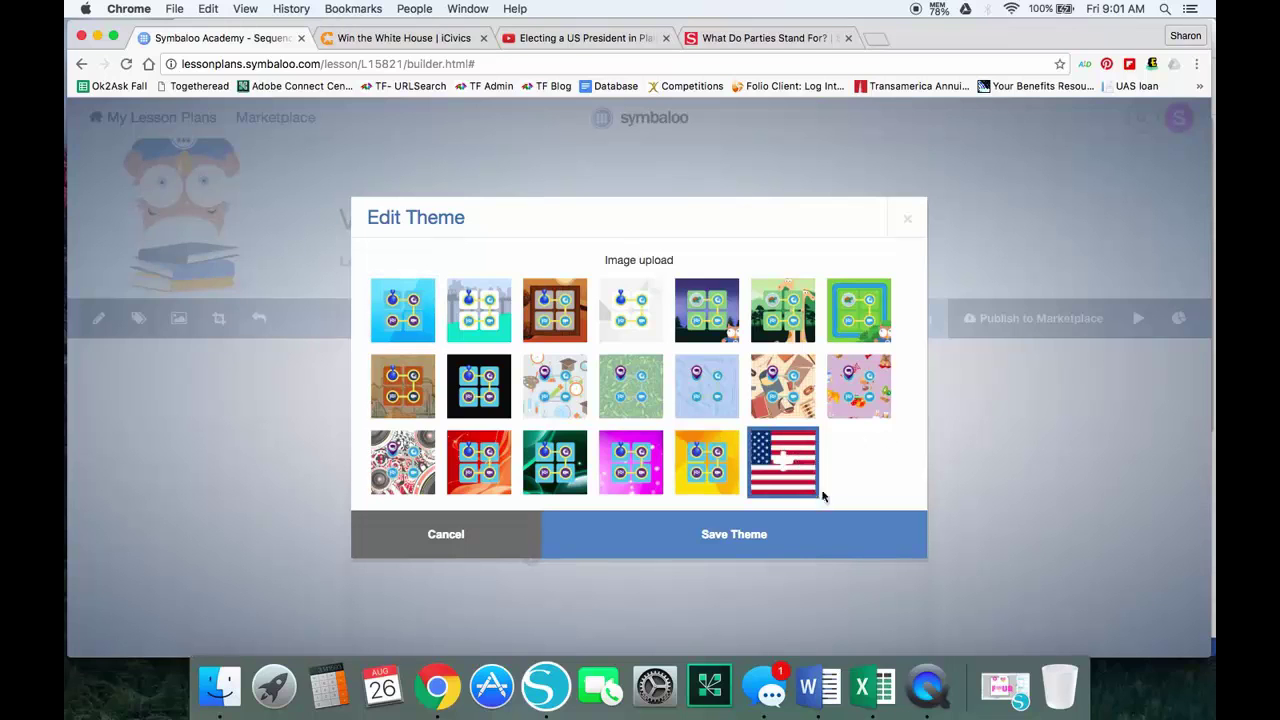
{"action": "left_click", "coordinate": [723, 544]}
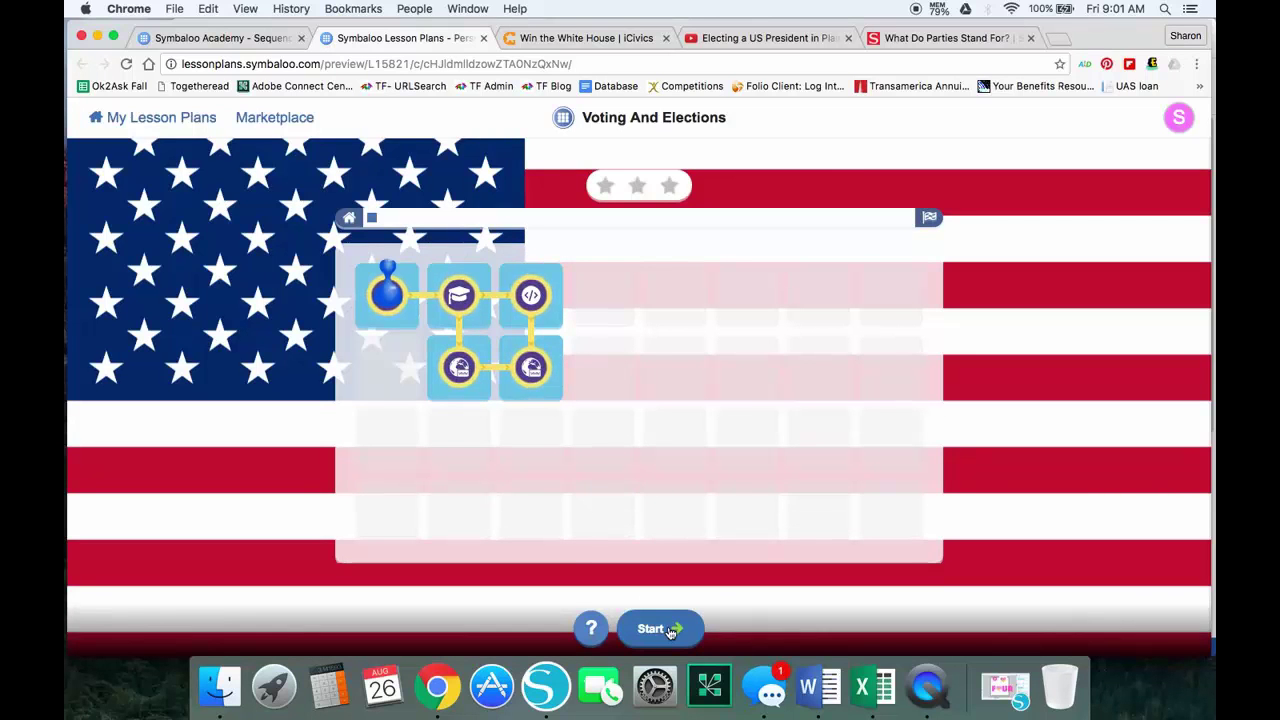
{"action": "left_click", "coordinate": [484, 38]}
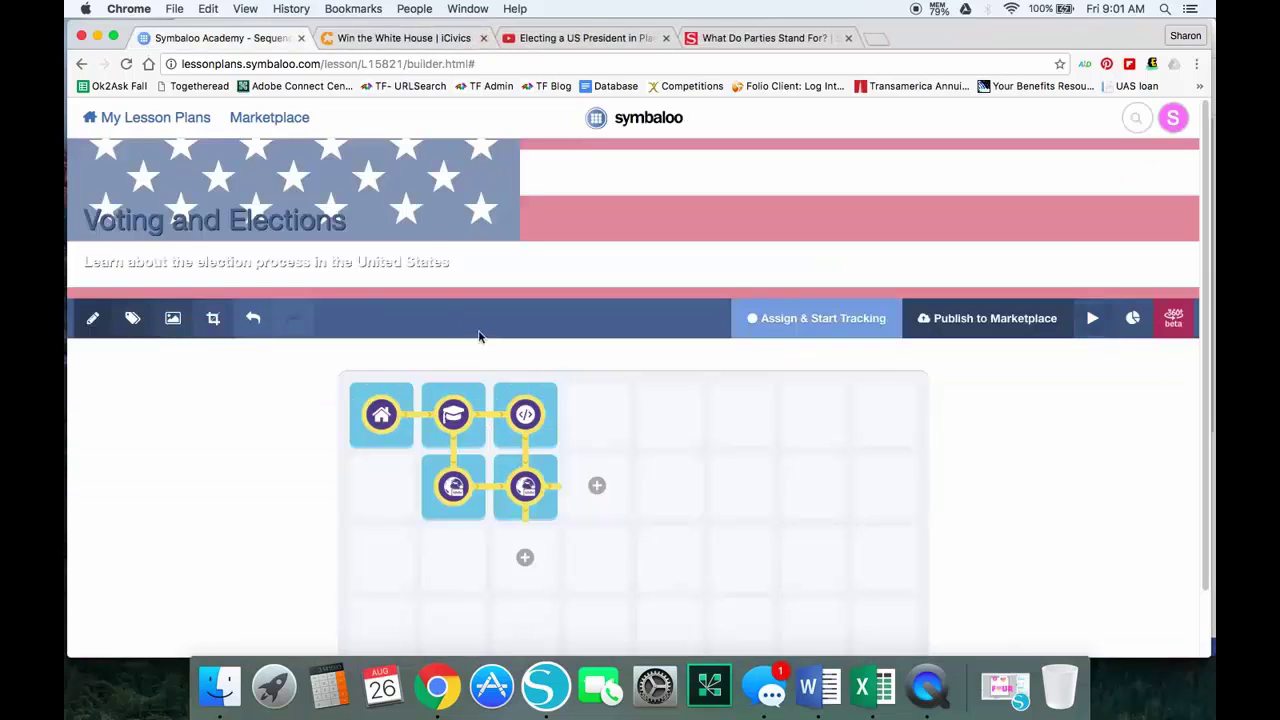
Edit the Practice tile with the political parties question, switch it to an attached file and remove the previously uploaded thumbs-up-icon-black-th.png
{"action": "scroll", "coordinate": [292, 394], "scroll_direction": "down", "scroll_amount": 2}
{"action": "scroll", "coordinate": [293, 384], "scroll_direction": "down", "scroll_amount": 1}
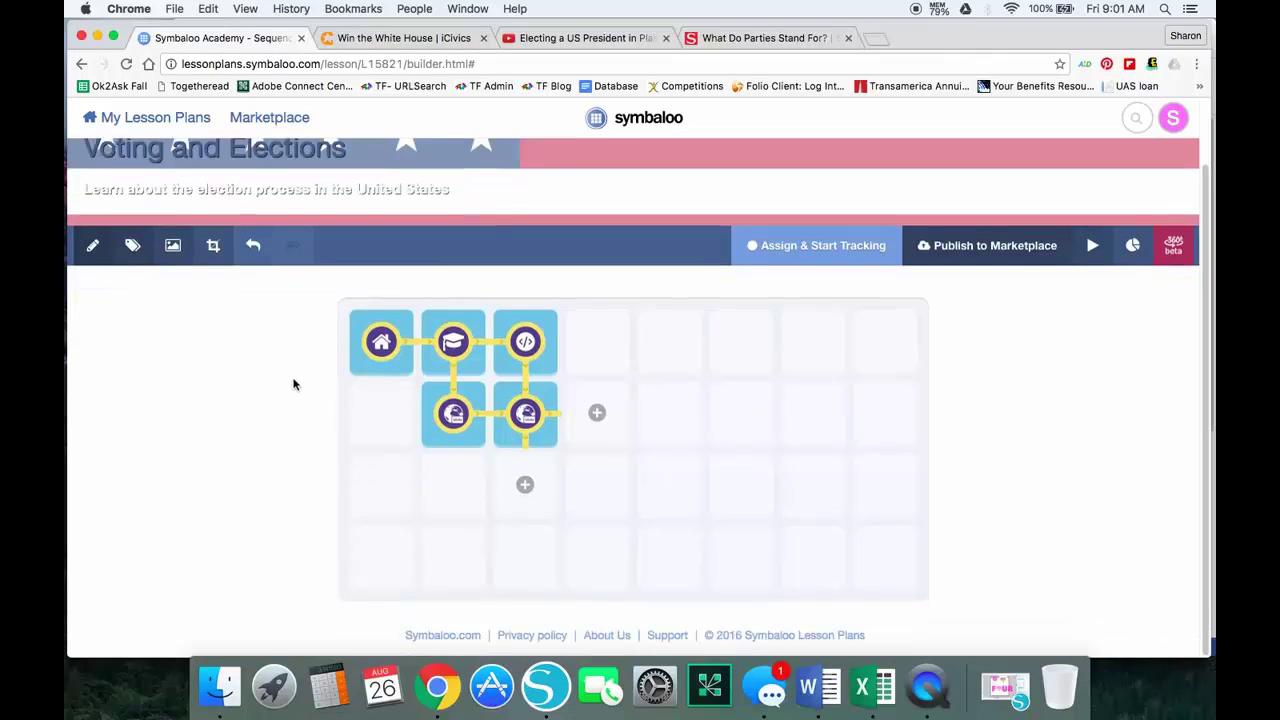
{"action": "left_click", "coordinate": [450, 347]}
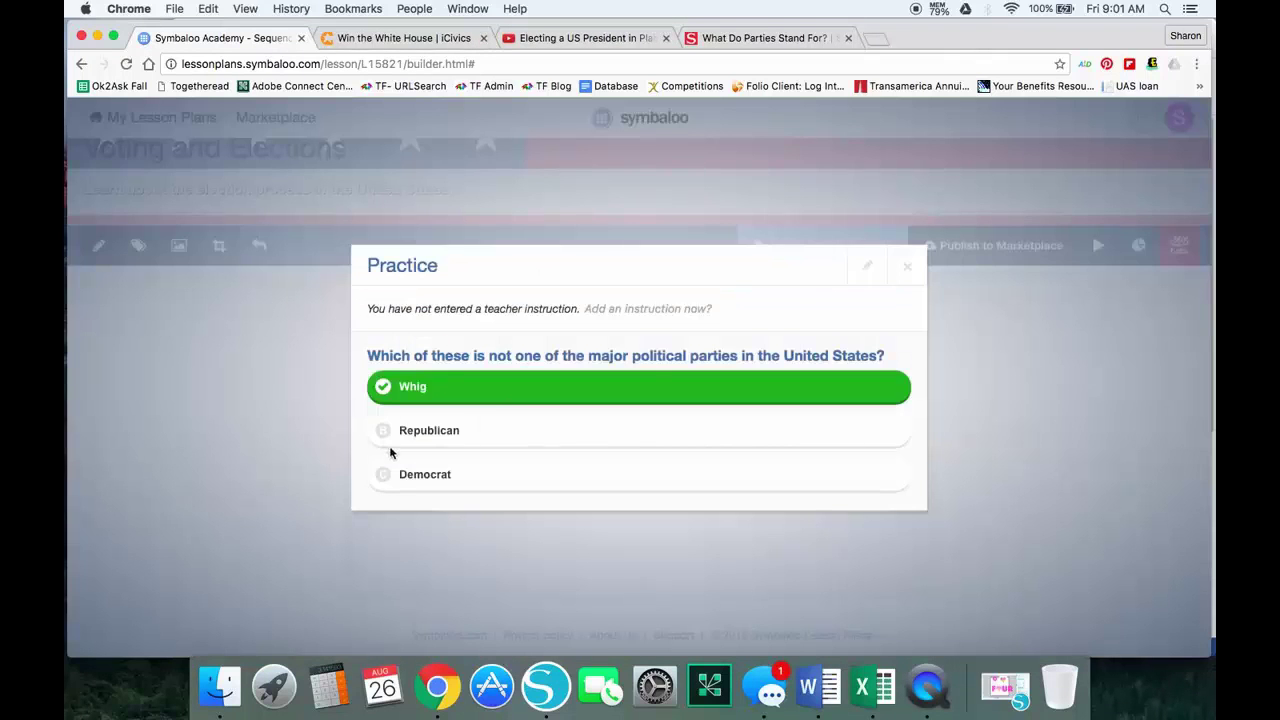
{"action": "left_click", "coordinate": [867, 267]}
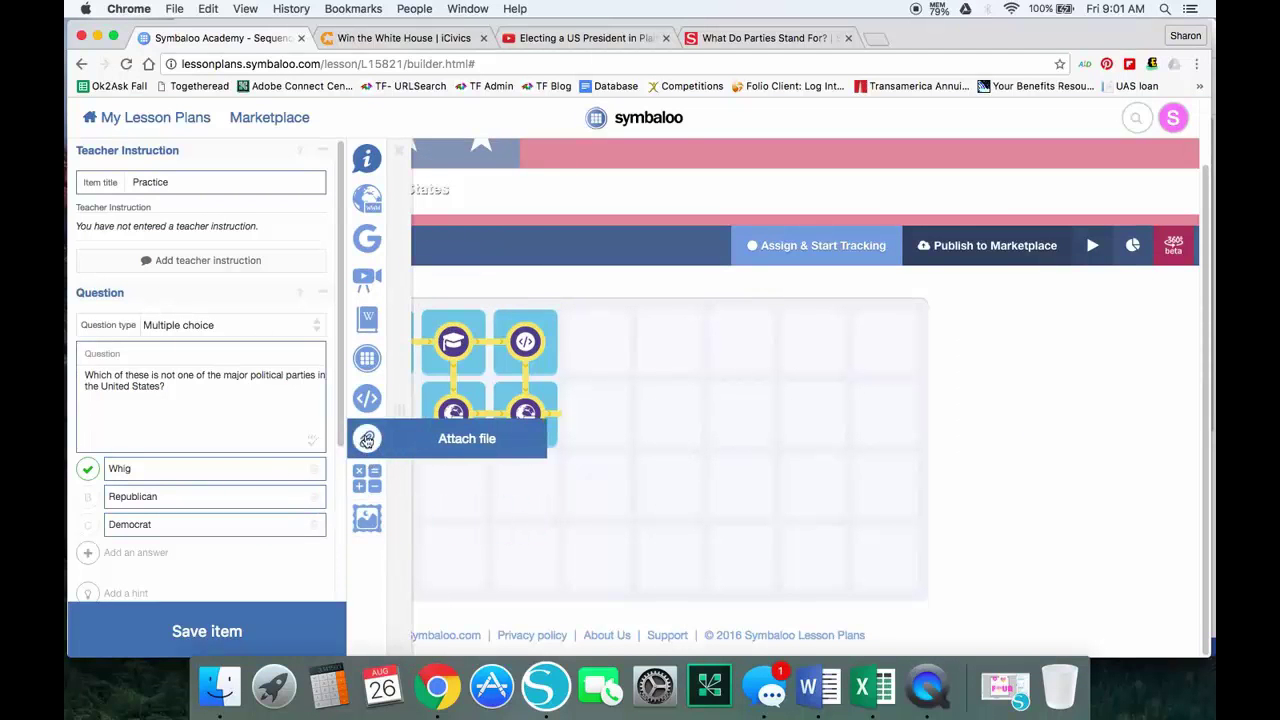
{"action": "left_click", "coordinate": [367, 440]}
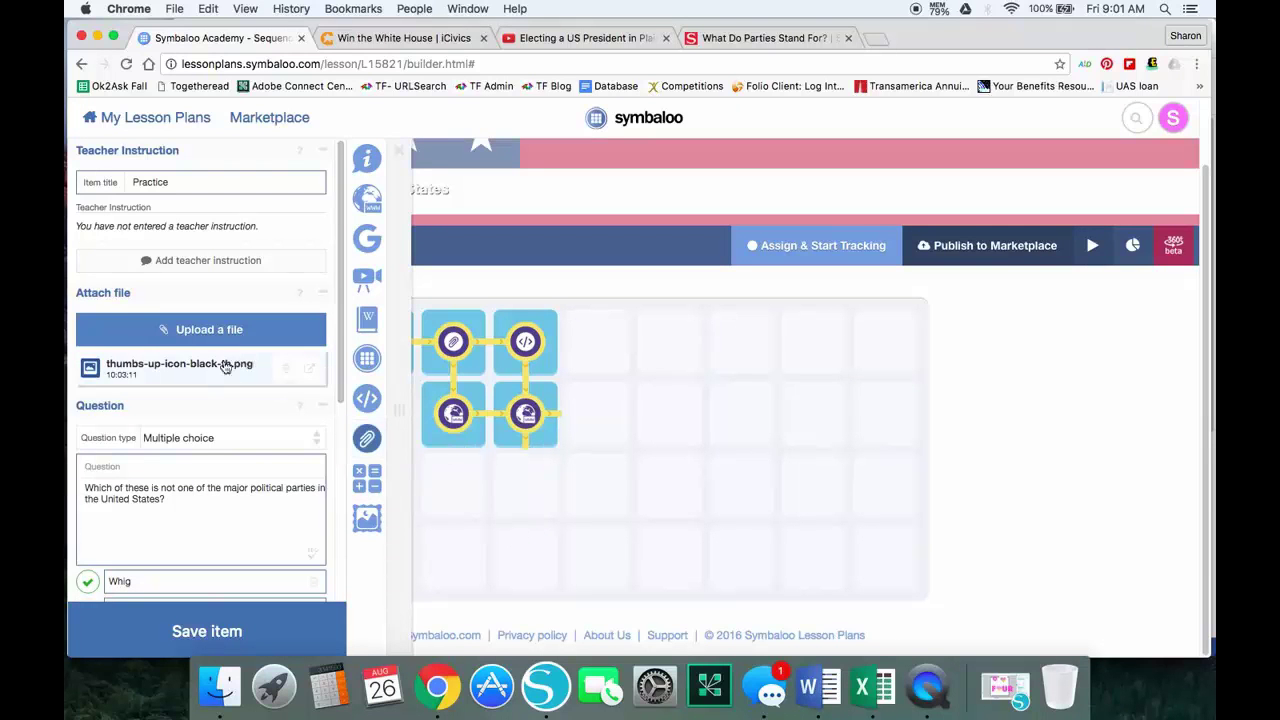
{"action": "left_click", "coordinate": [287, 369]}
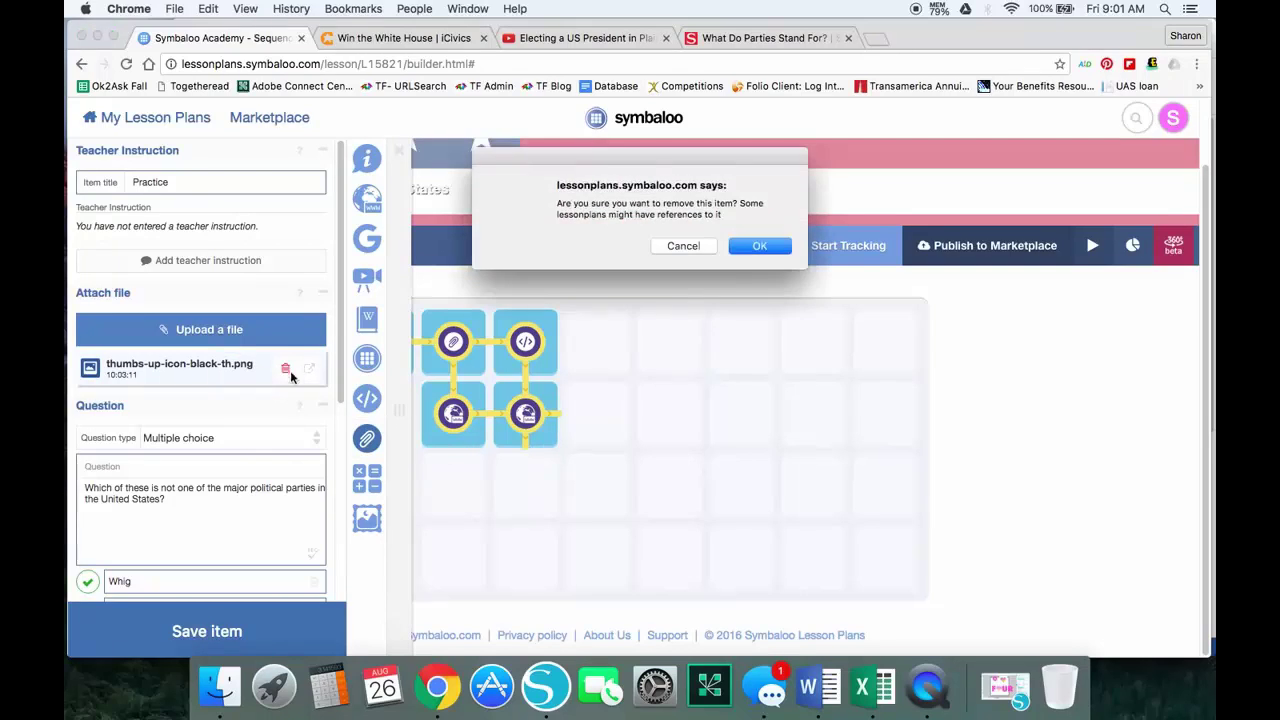
{"action": "left_click", "coordinate": [760, 246]}
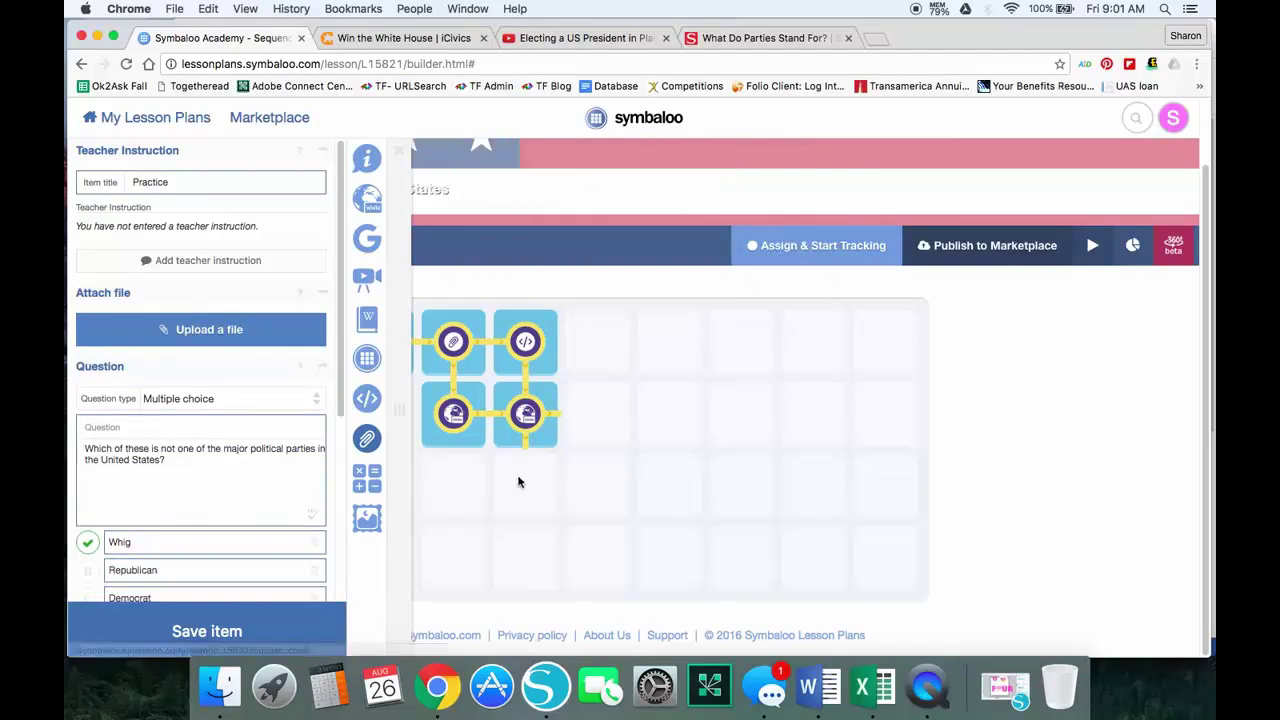
Upload thumbs-up-icon-black-th.png from the Desktop as the Practice tile's attachment, save the item and preview it
{"action": "left_click", "coordinate": [277, 333]}
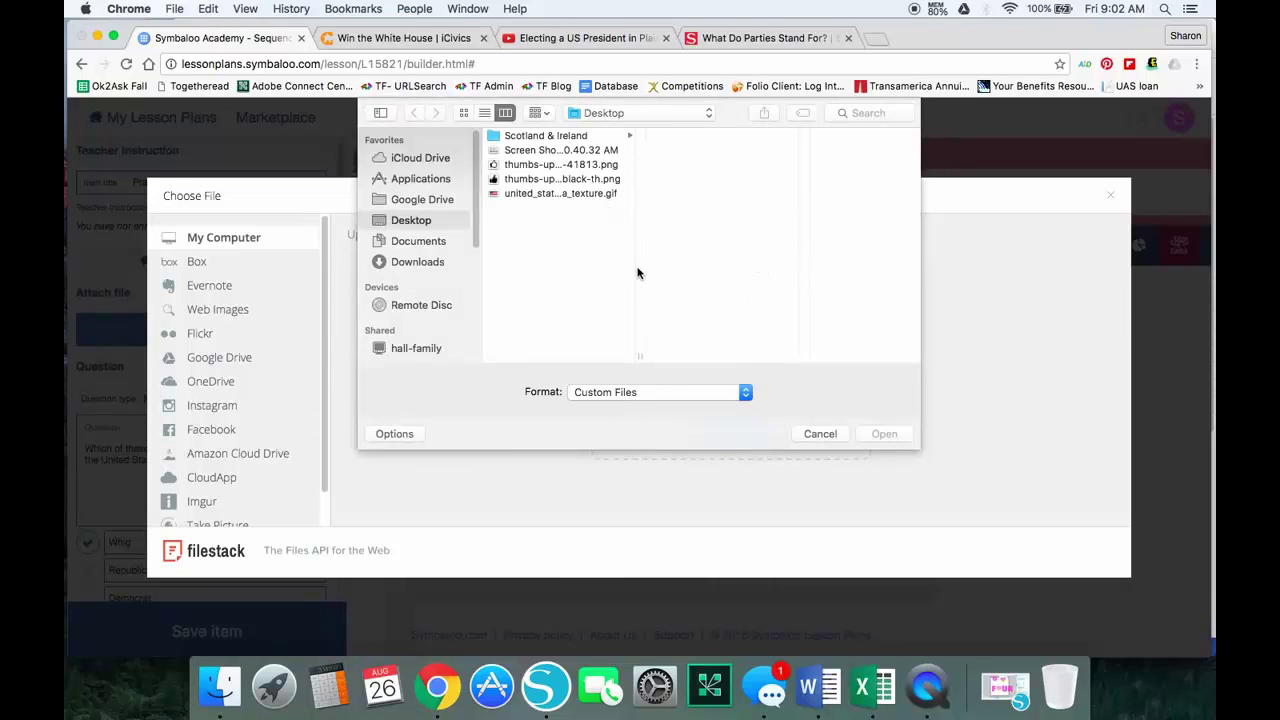
{"action": "left_click", "coordinate": [590, 165]}
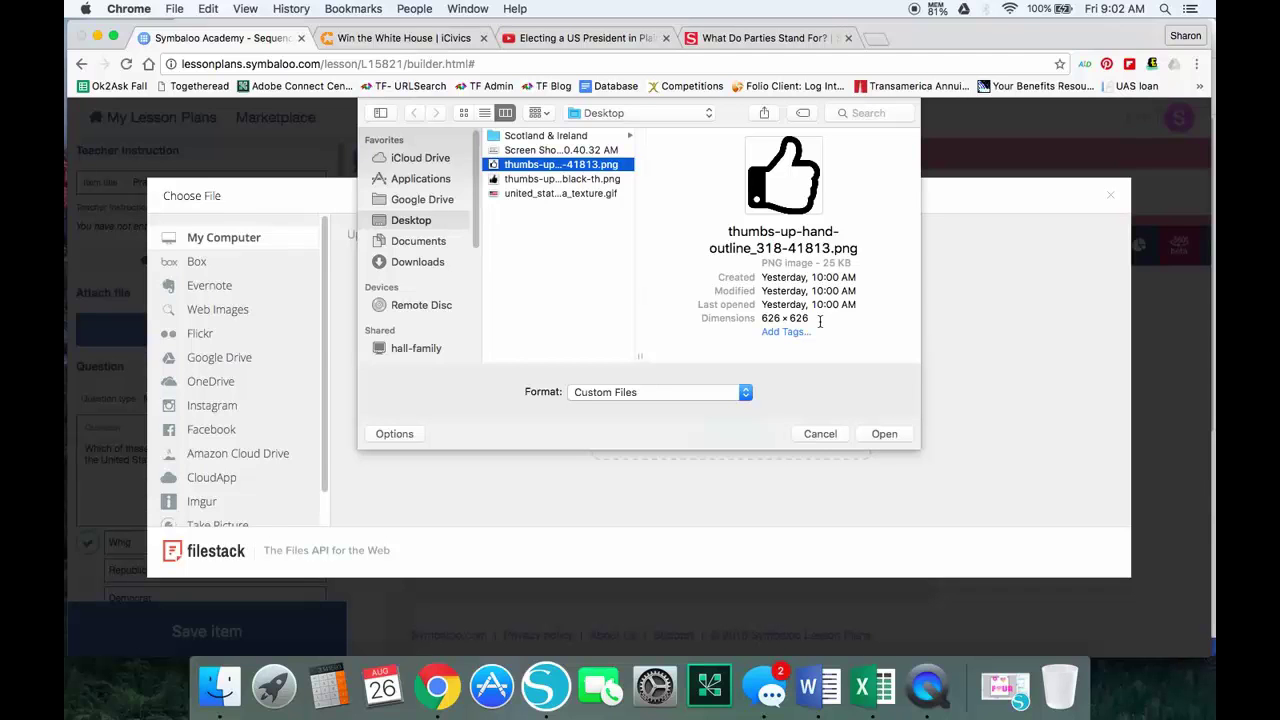
{"action": "left_click", "coordinate": [603, 182]}
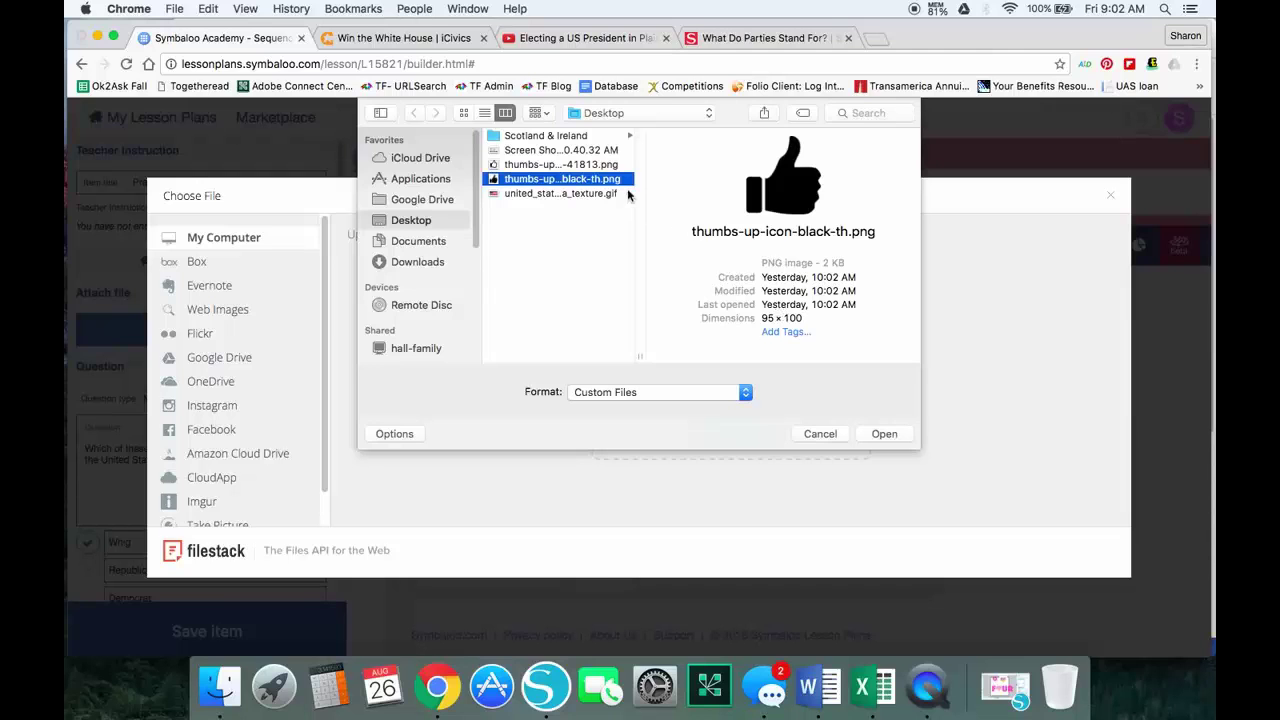
{"action": "left_click", "coordinate": [596, 165]}
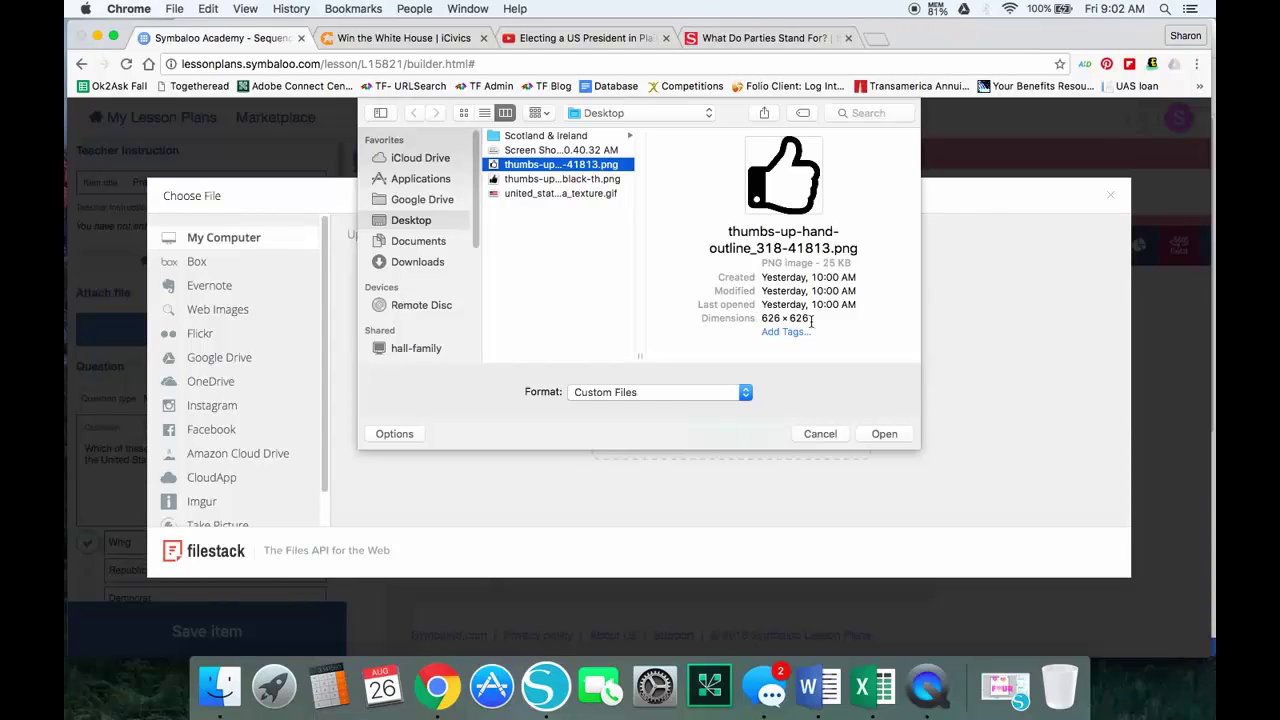
{"action": "left_click", "coordinate": [602, 180]}
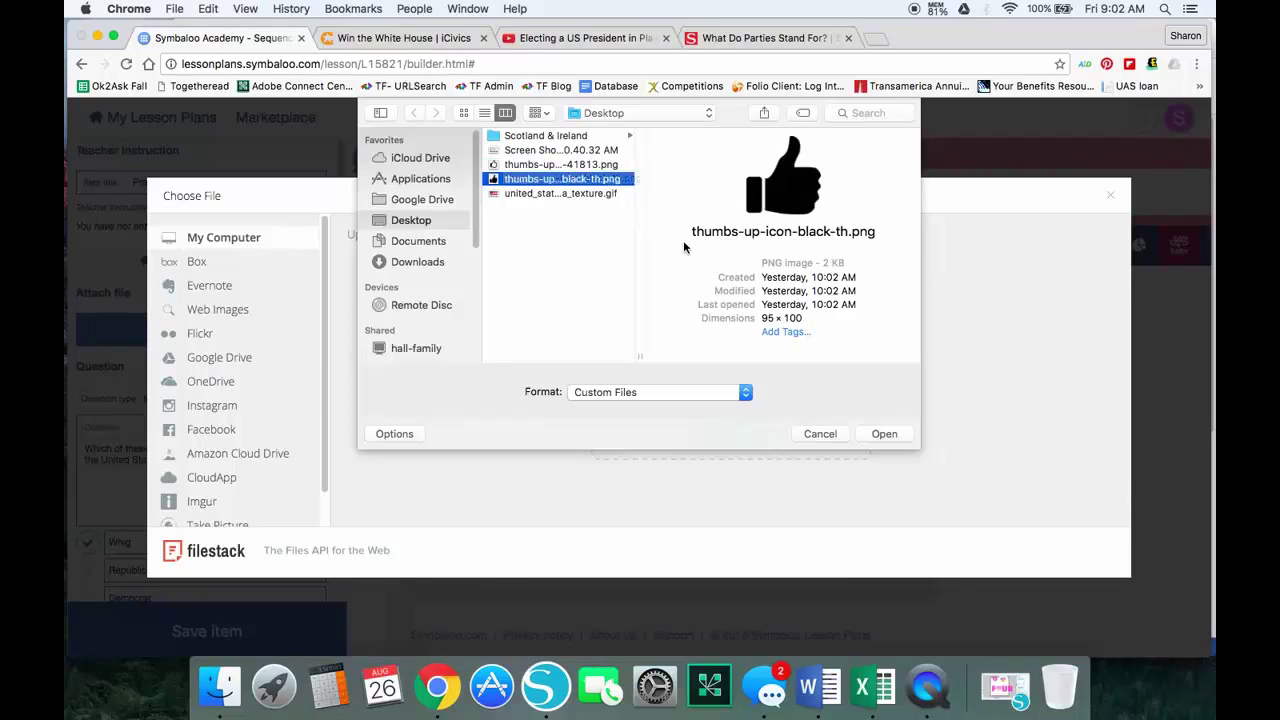
{"action": "left_click", "coordinate": [882, 434]}
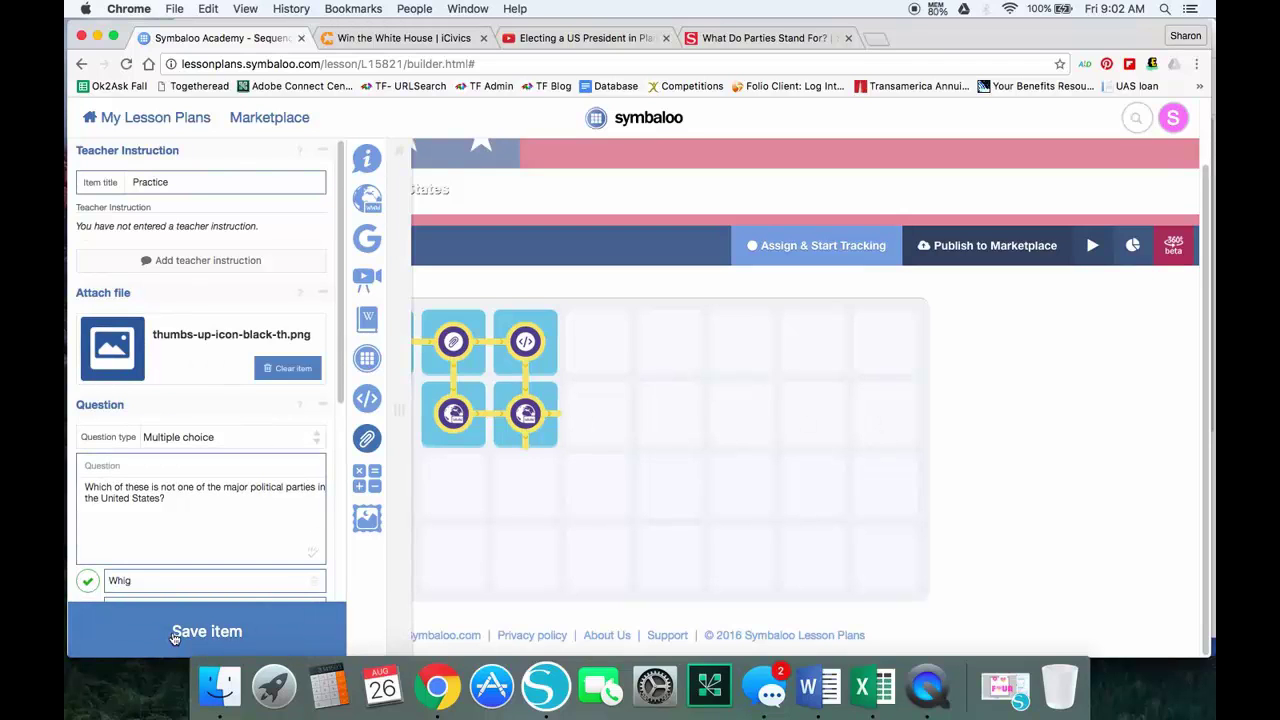
{"action": "left_click", "coordinate": [174, 636]}
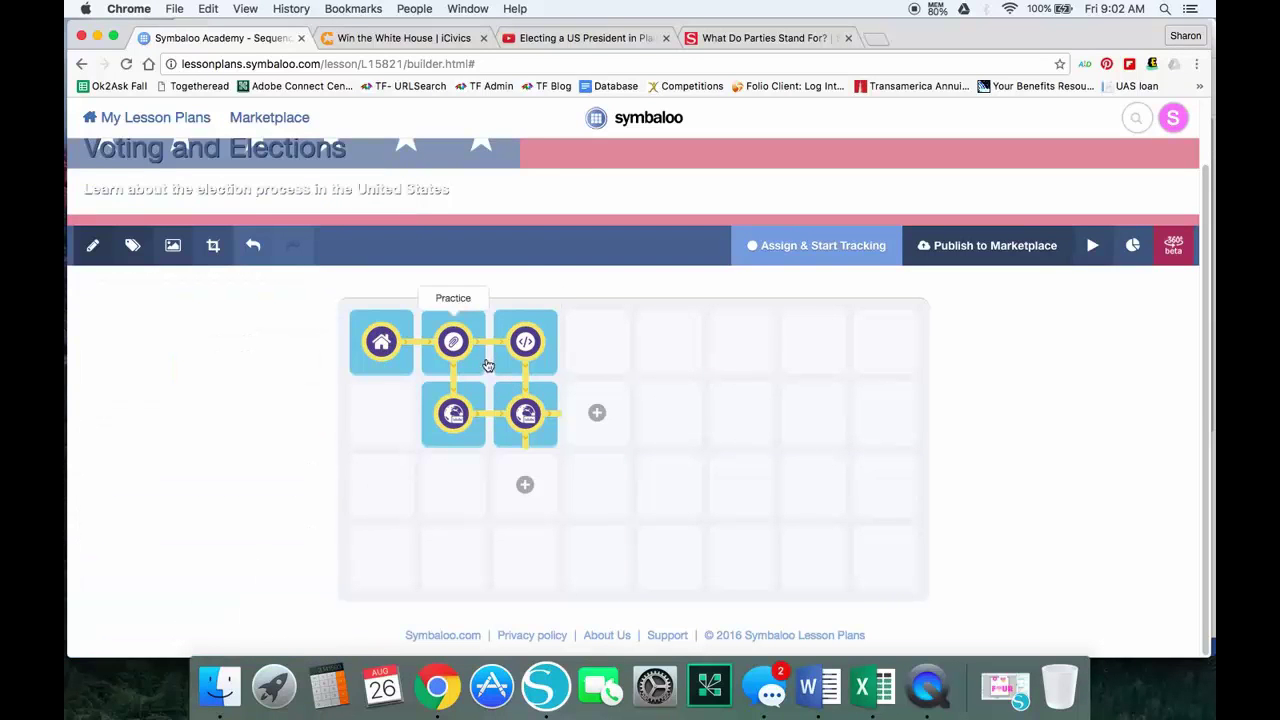
{"action": "left_click", "coordinate": [447, 339]}
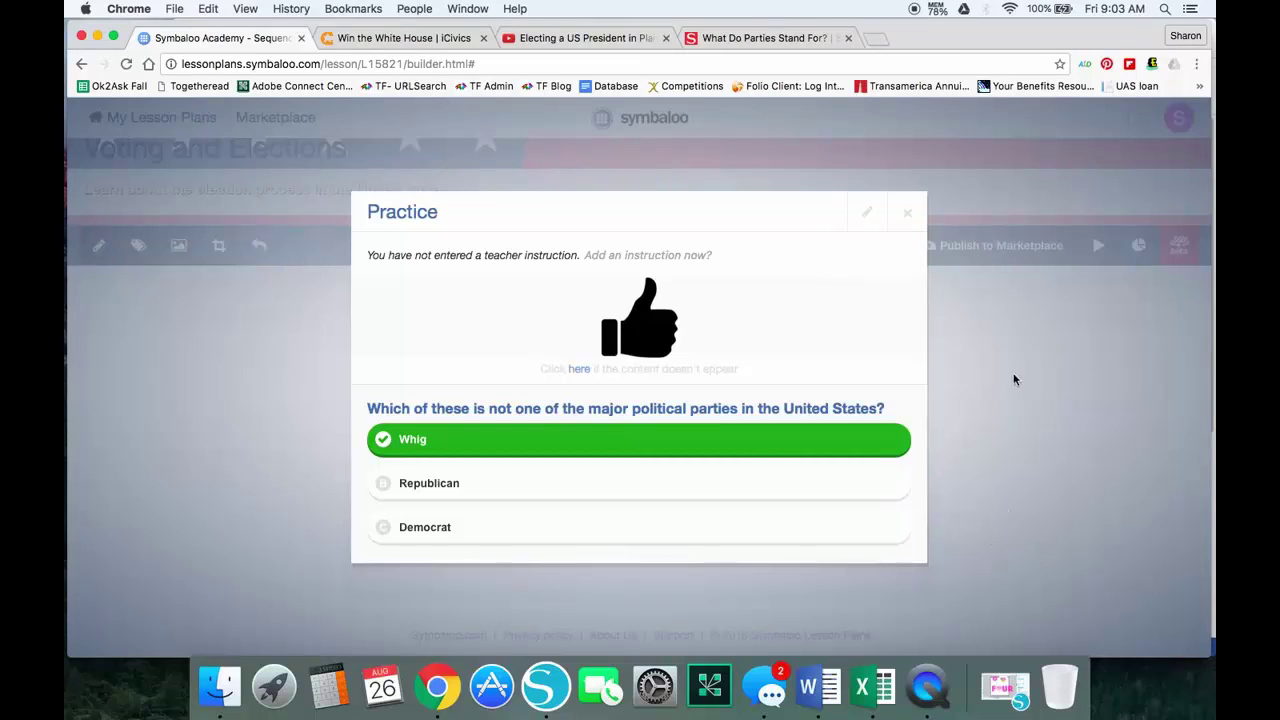
{"action": "left_click", "coordinate": [908, 217]}
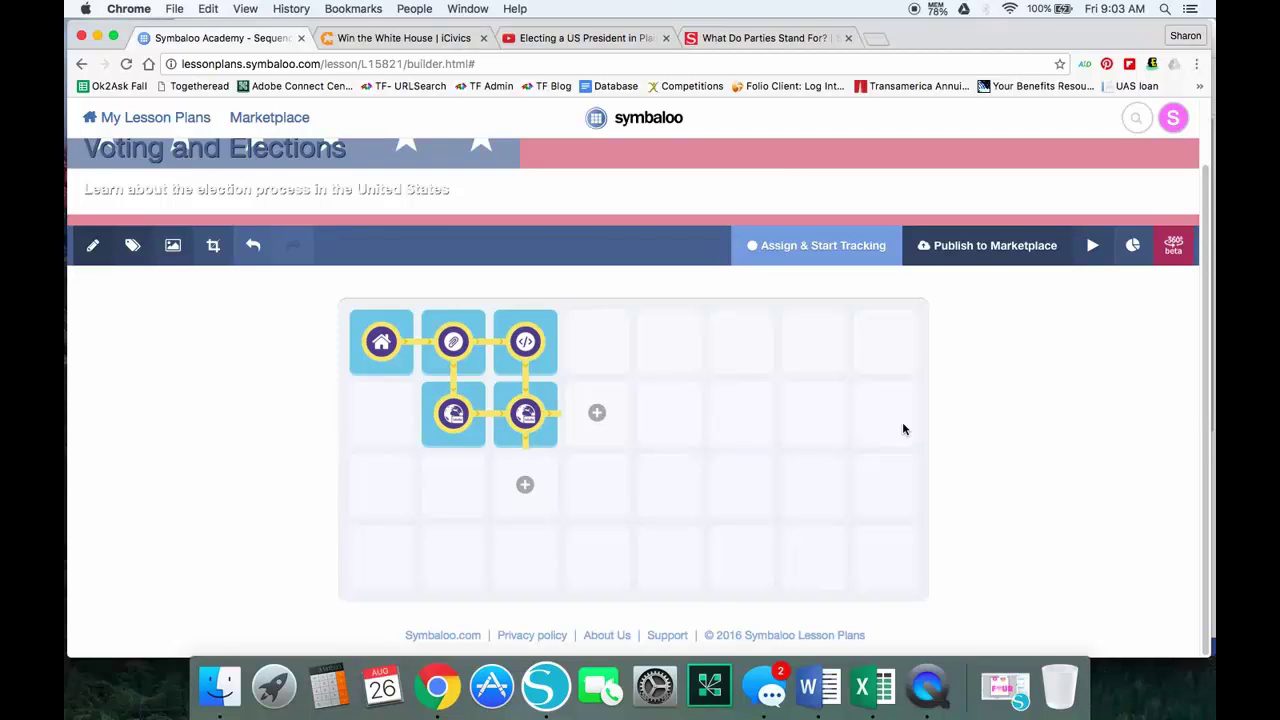
Add a finish tile to the right of the second-row article tile, title it "Practice" and save the item
{"action": "left_click", "coordinate": [597, 428]}
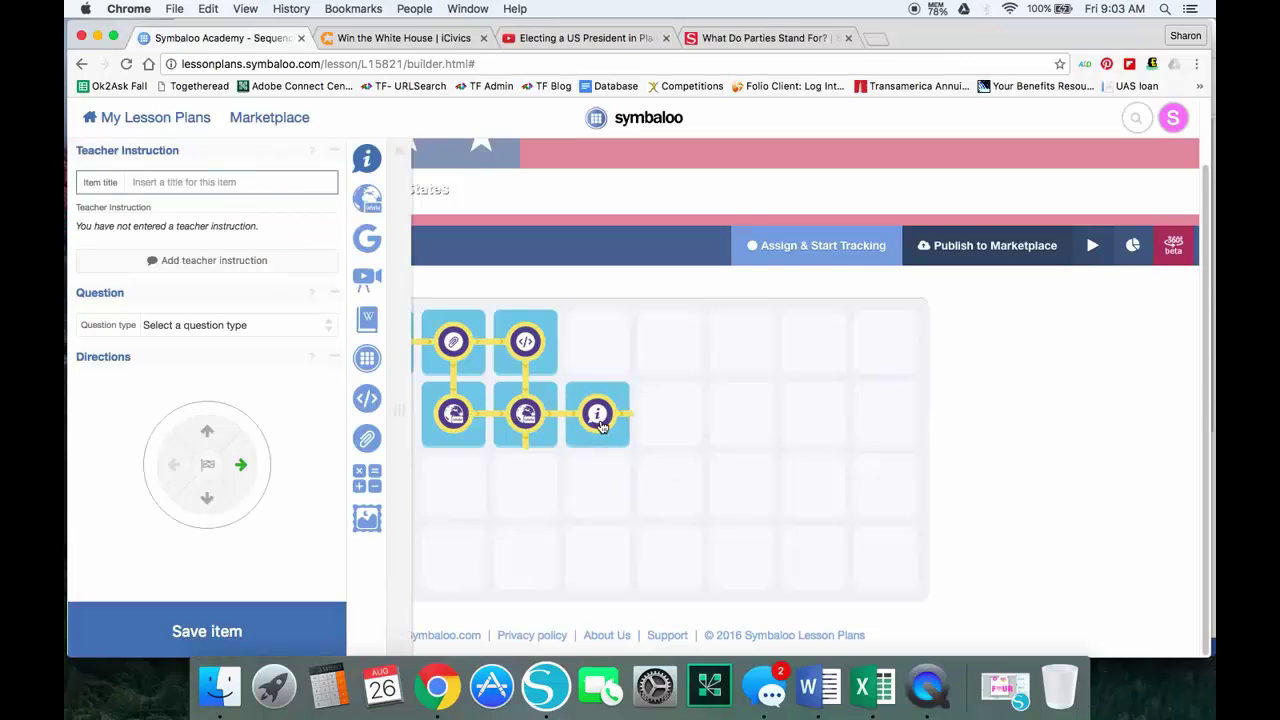
{"action": "left_click", "coordinate": [209, 467]}
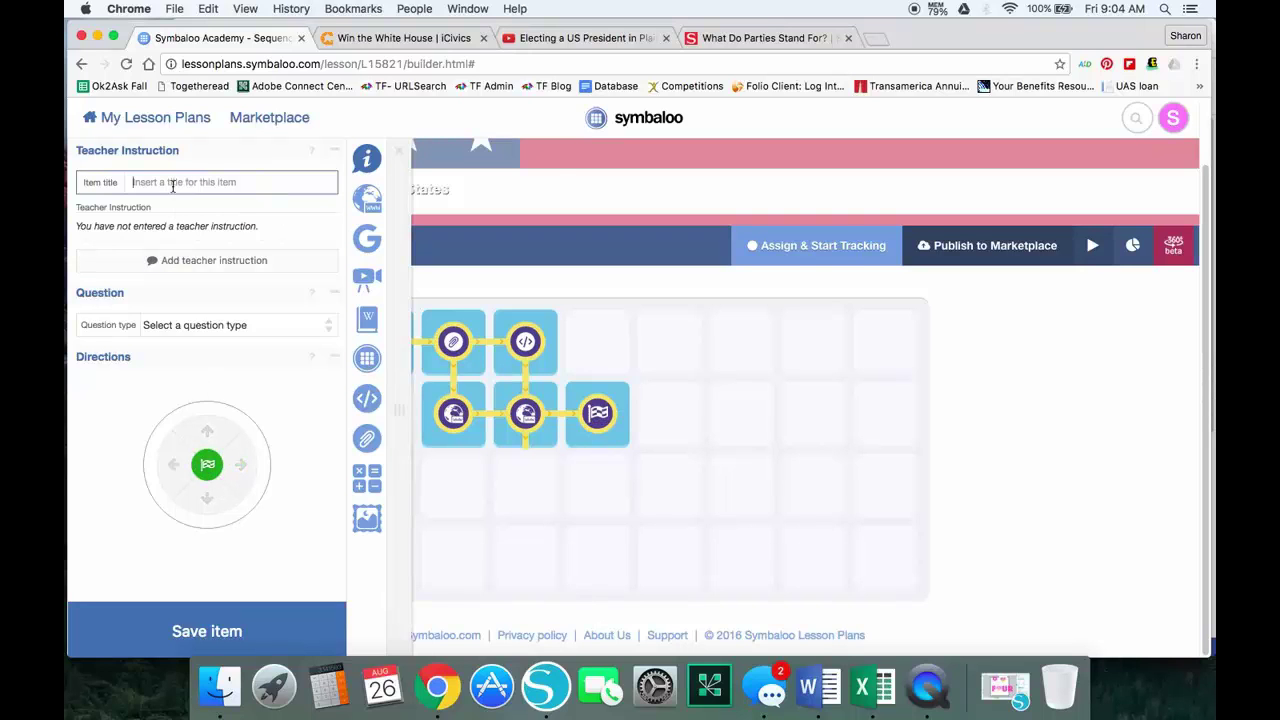
{"action": "type", "text": "Practice"}
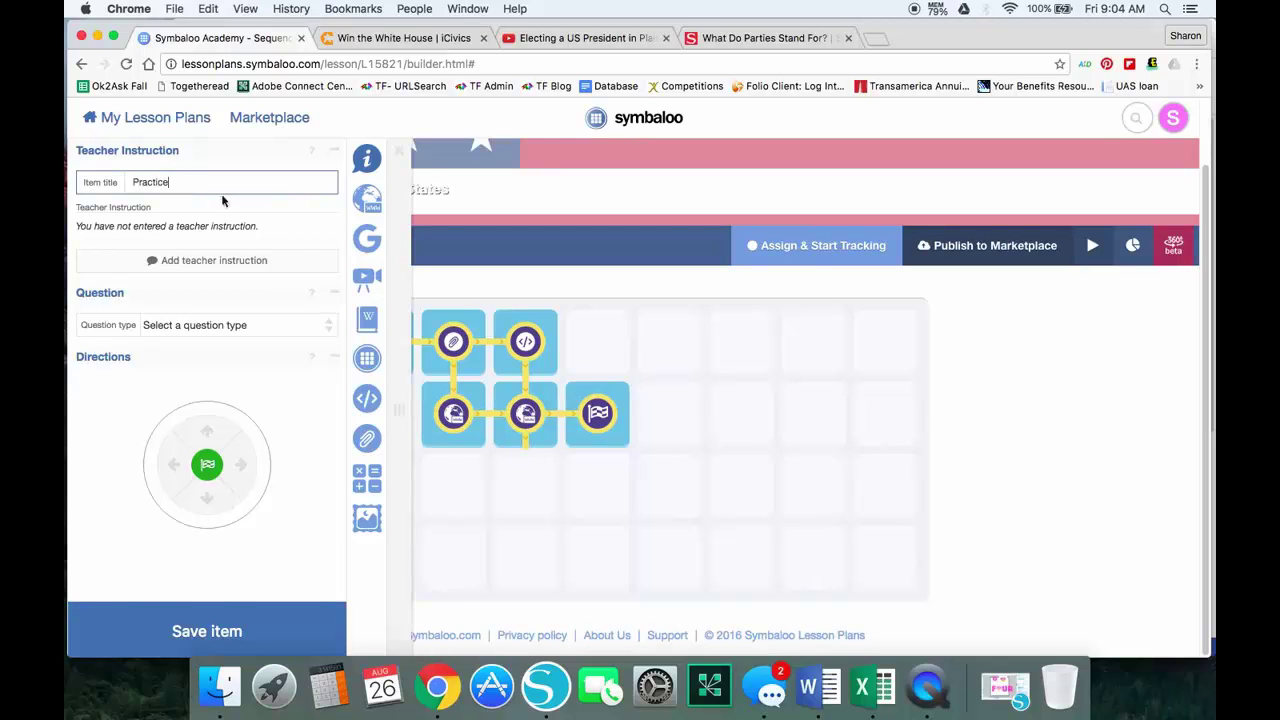
{"action": "left_click", "coordinate": [216, 633]}
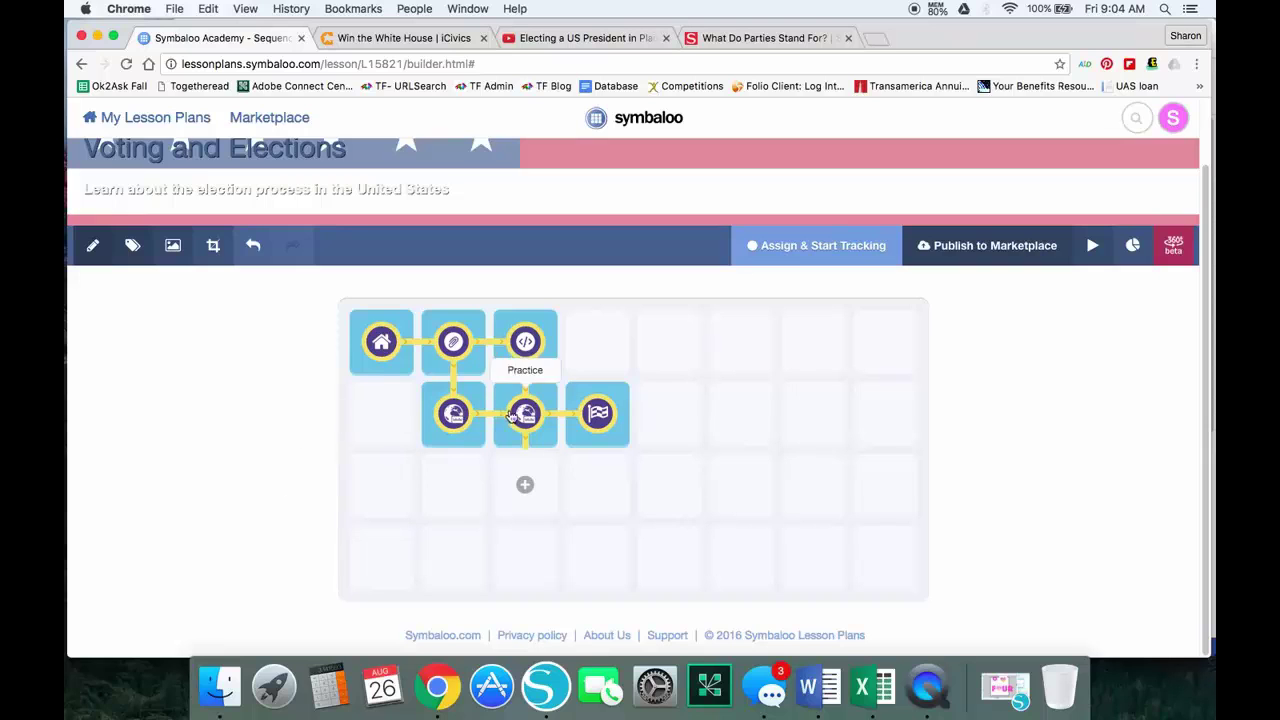
{"action": "left_click", "coordinate": [522, 478]}
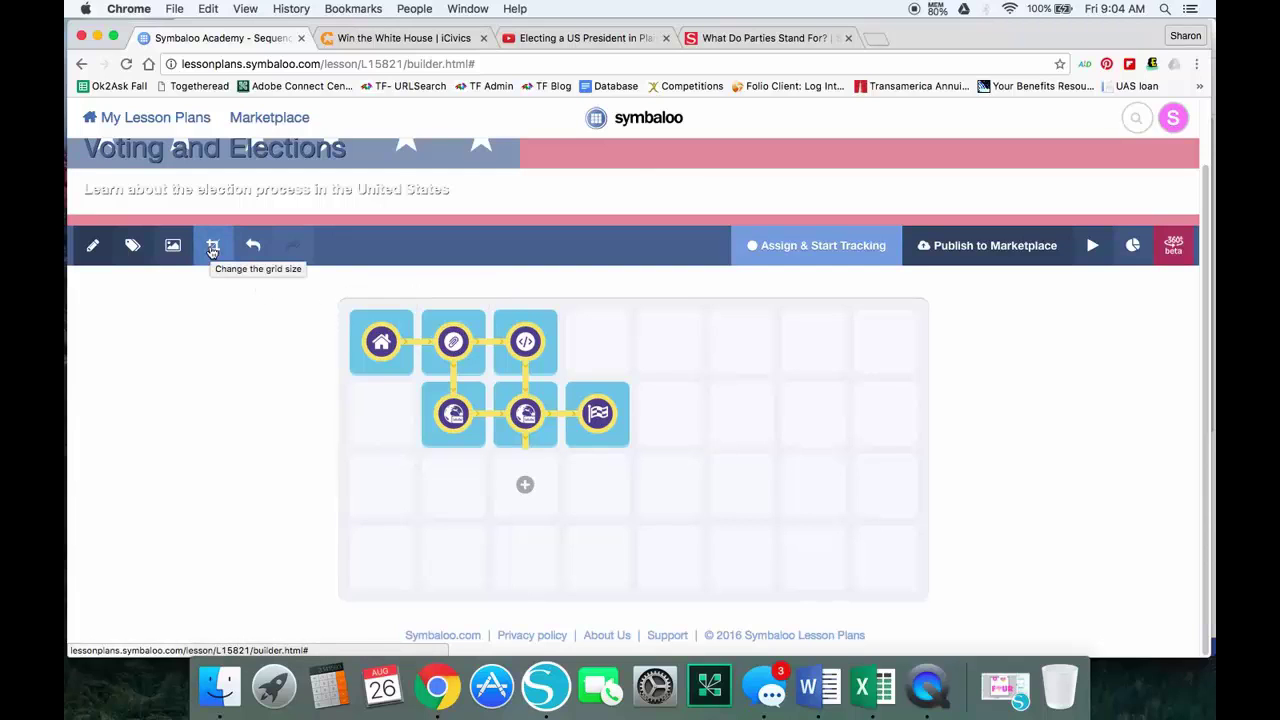
Reduce the lesson plan's grid size to 6 x 4
{"action": "left_click", "coordinate": [212, 250]}
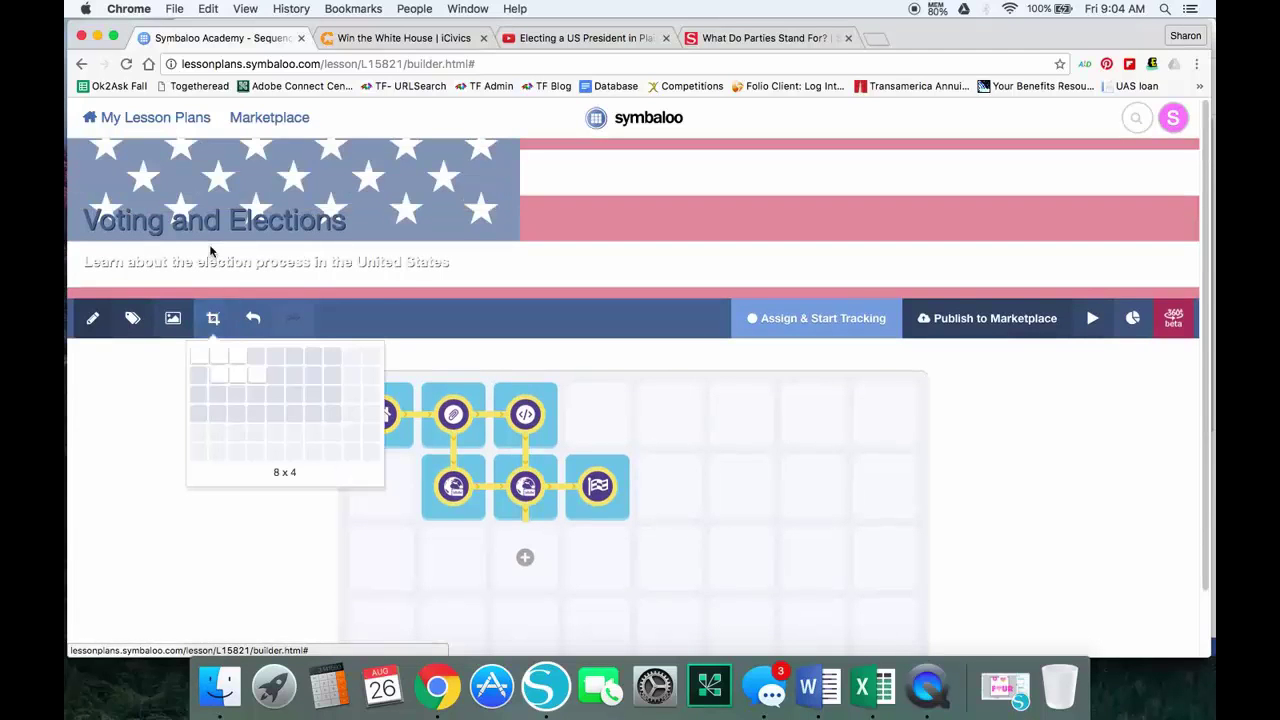
{"action": "left_click", "coordinate": [314, 371]}
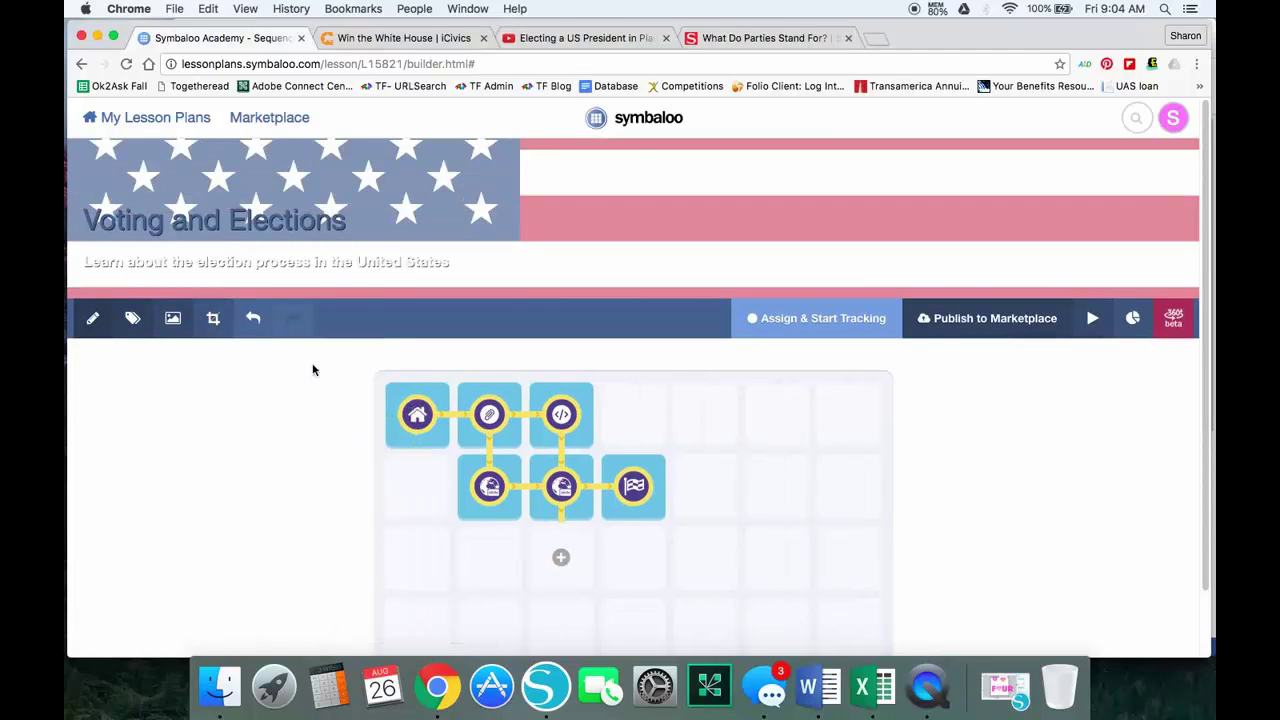
{"action": "left_click", "coordinate": [213, 294]}
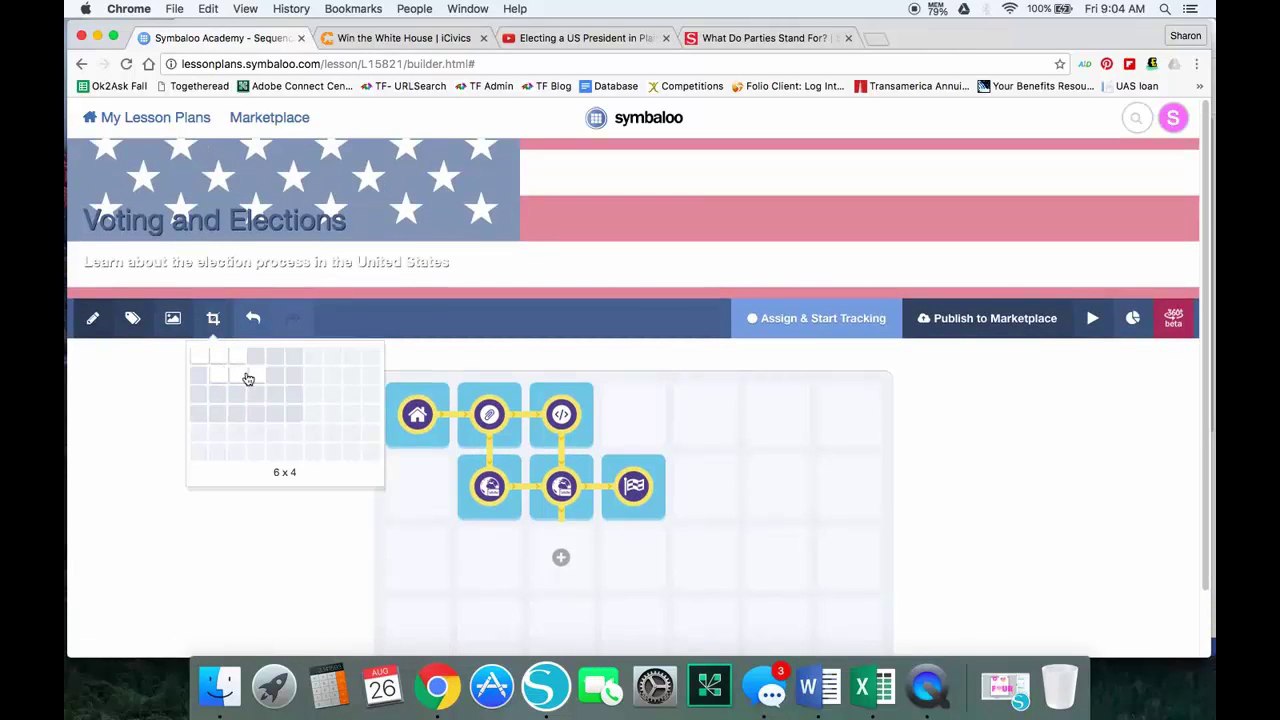
{"action": "left_click", "coordinate": [229, 412]}
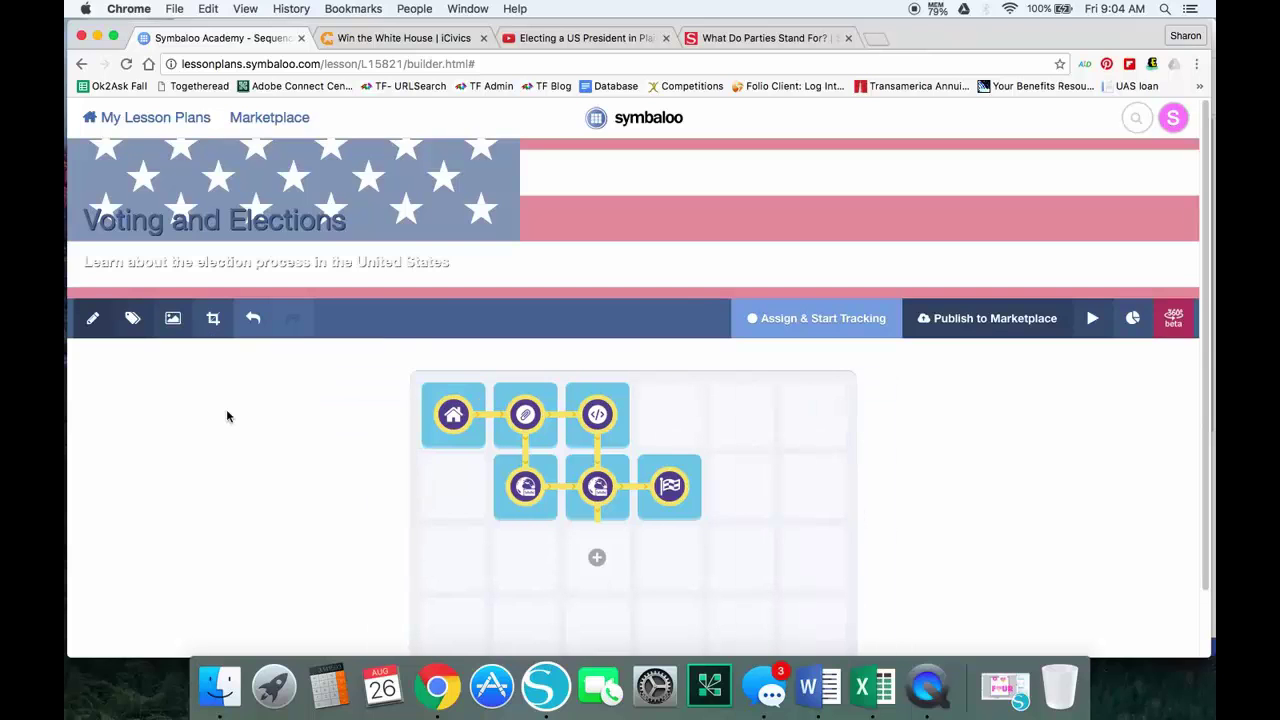
{"action": "scroll", "coordinate": [228, 412], "scroll_direction": "down", "scroll_amount": 2}
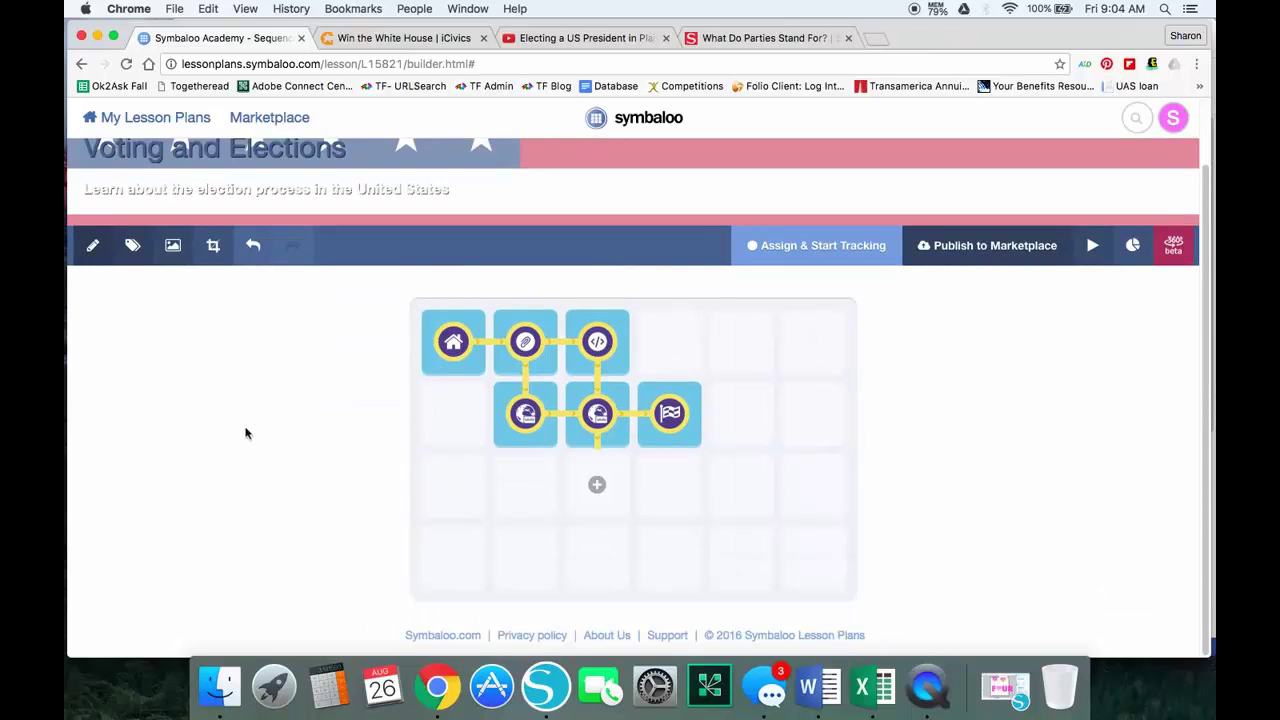